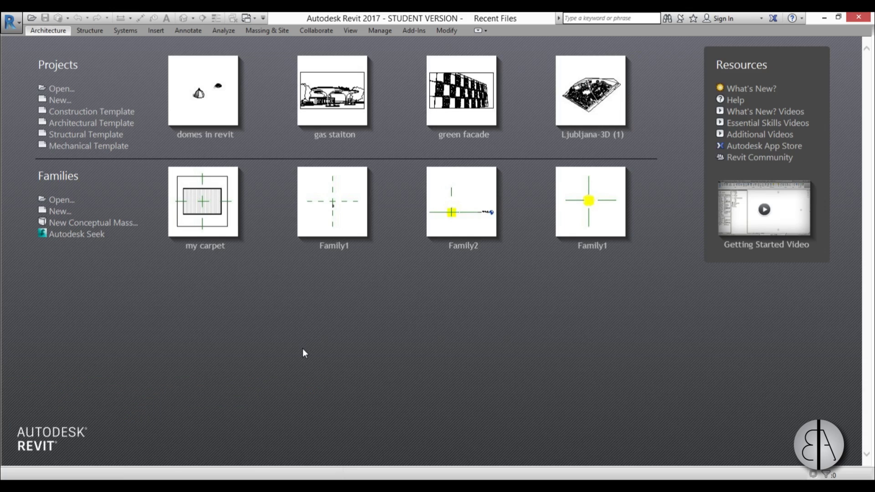
# - Create a new project from the Architectural Template and set its length units to centimeters
pyautogui.click(109, 123)
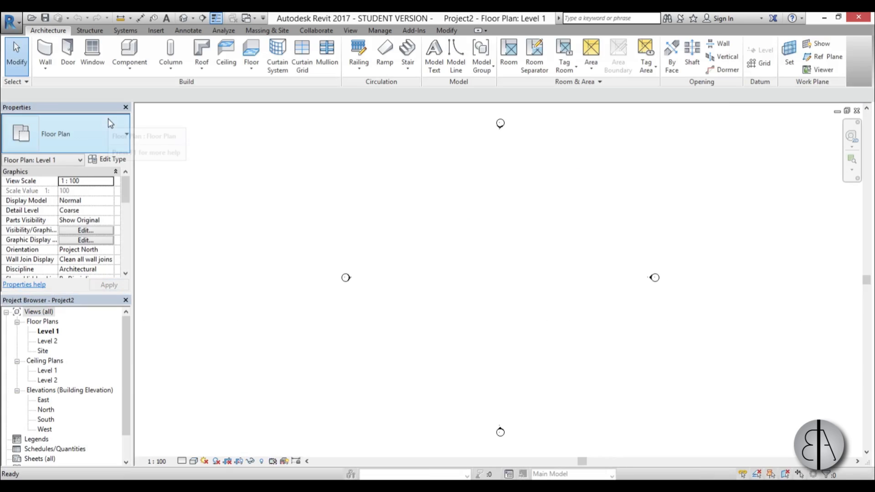
pyautogui.press('u')
pyautogui.press('n')
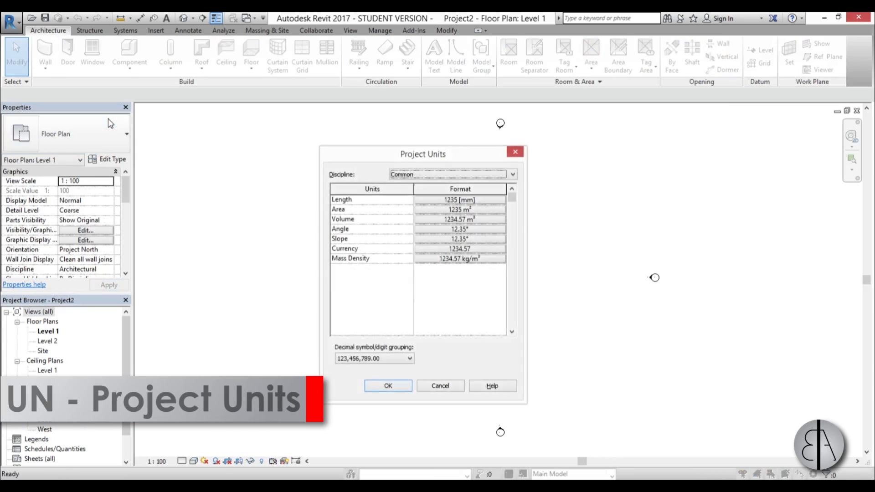
pyautogui.click(450, 201)
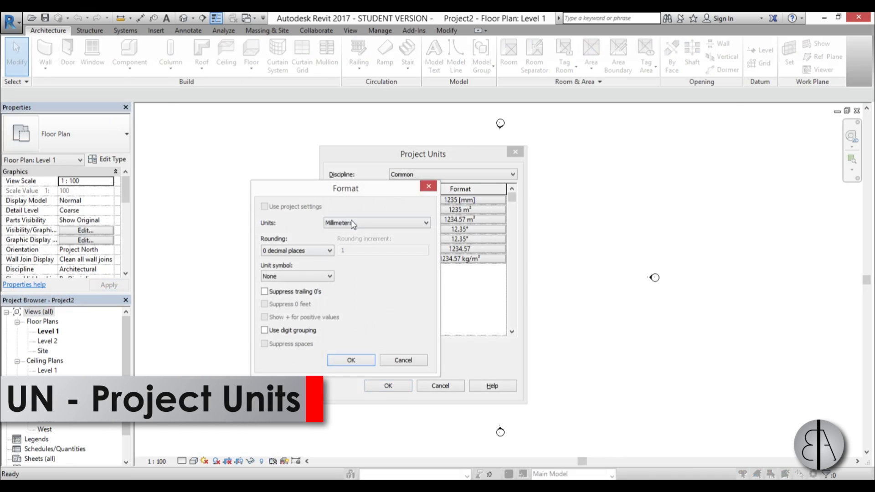
pyautogui.click(369, 223)
pyautogui.click(341, 275)
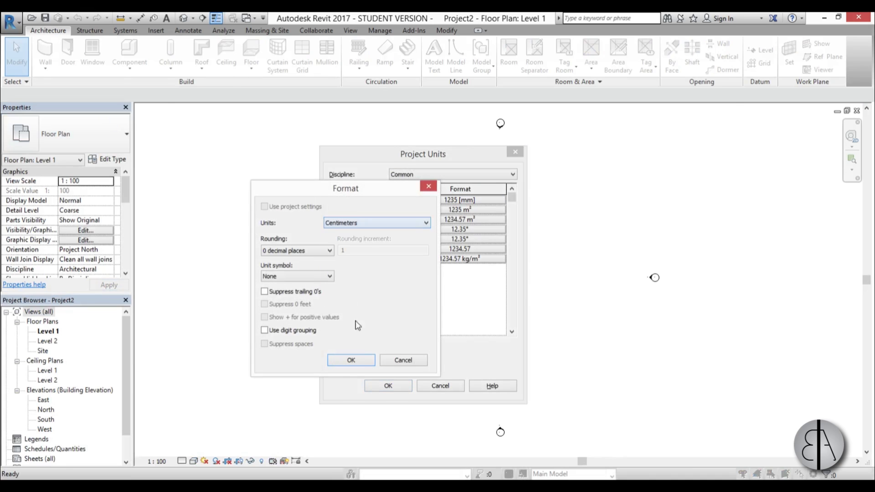
pyautogui.click(356, 360)
pyautogui.click(390, 385)
# - Start a new stair and choose the Assembled Stair type 190mm max riser 250mm going
pyautogui.moveTo(510, 244); pyautogui.dragTo(407, 244, button='middle')
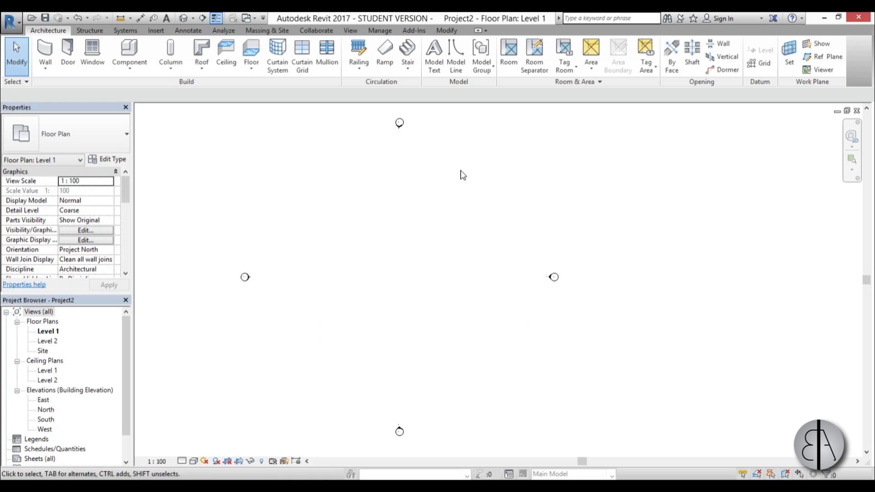
pyautogui.click(407, 52)
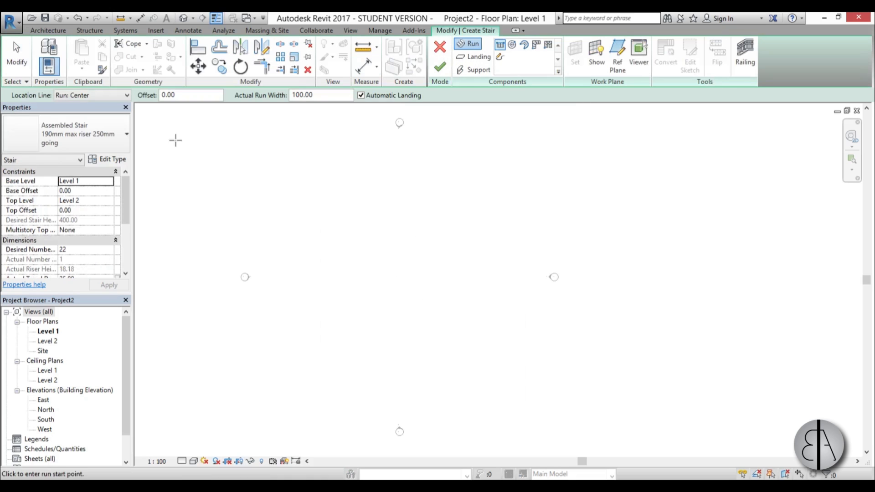
pyautogui.click(92, 139)
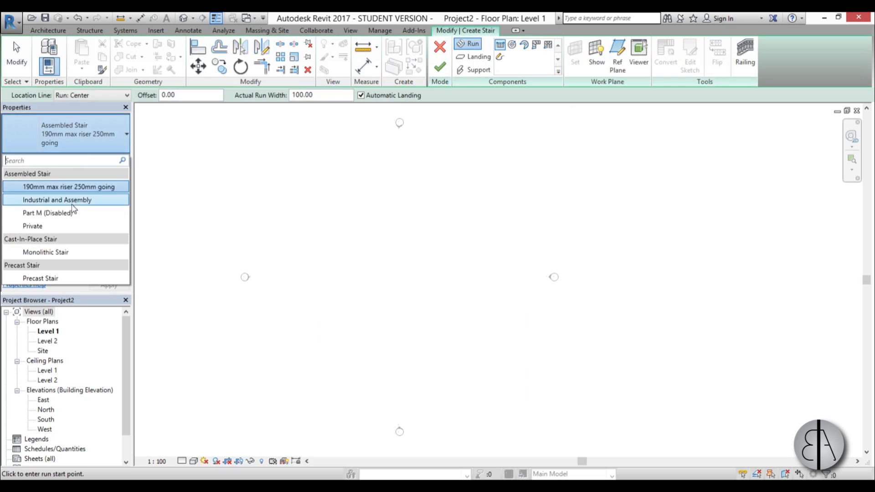
pyautogui.click(53, 227)
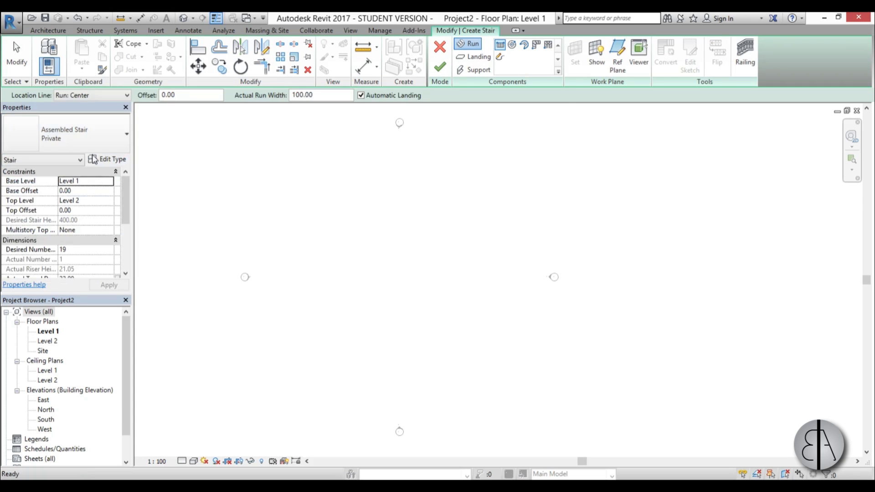
pyautogui.click(91, 138)
pyautogui.scroll(3, 46, 205)
pyautogui.click(28, 187)
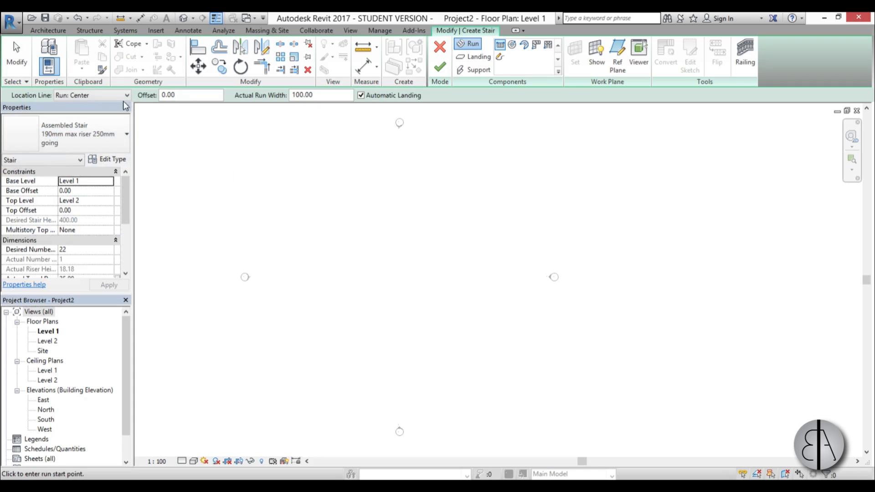
pyautogui.moveTo(358, 254); pyautogui.dragTo(362, 244, button='middle')
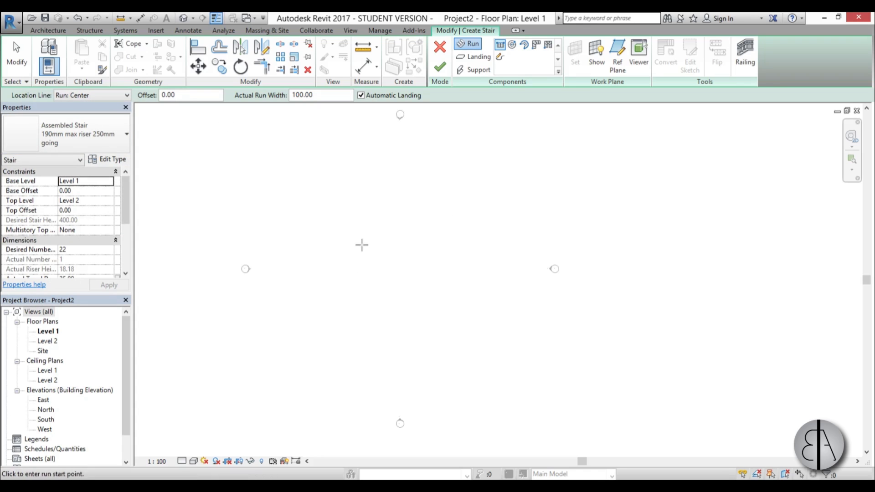
pyautogui.scroll(1, 404, 242)
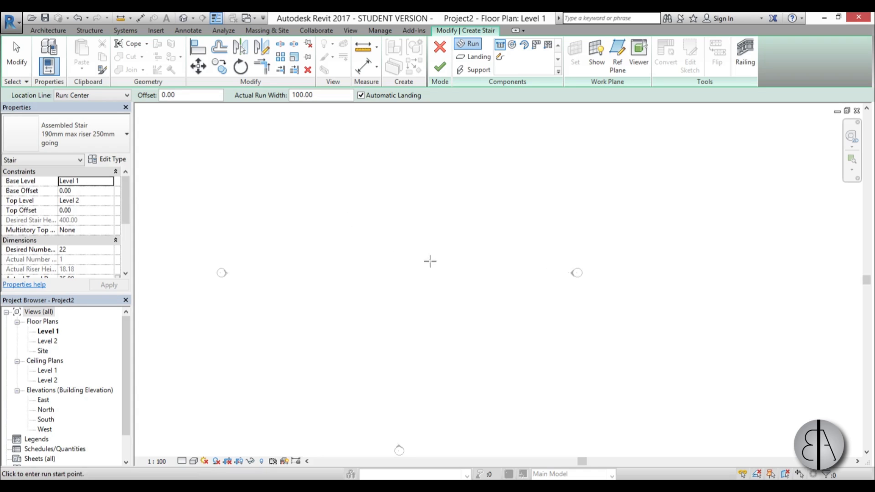
# - Look up the stair's actual riser height and multiply 18.18 by 5 in the Calculator, closing it when done
pyautogui.moveTo(125, 209); pyautogui.dragTo(123, 227)
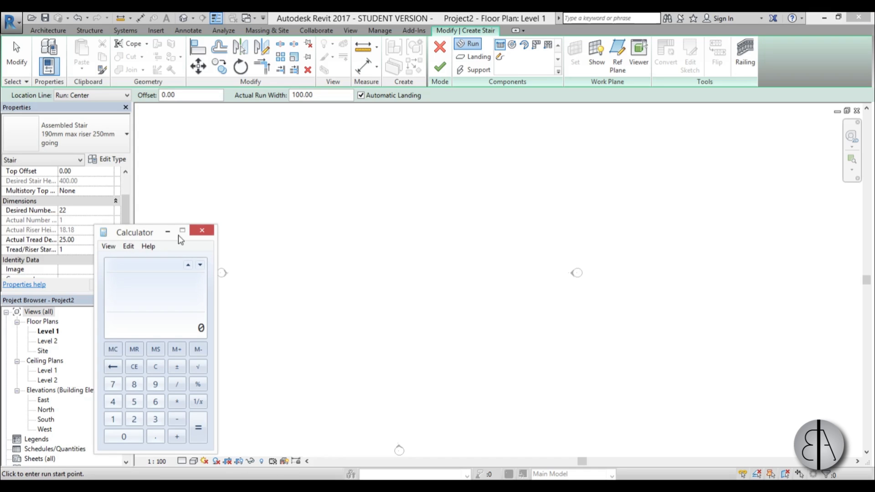
pyautogui.moveTo(179, 236); pyautogui.dragTo(339, 201)
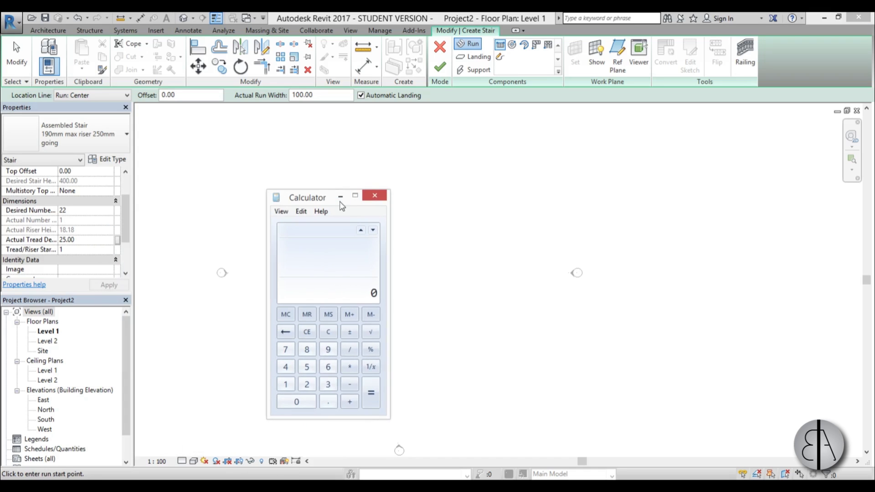
pyautogui.write('.18')
pyautogui.write('* 5')
pyautogui.press('Return')
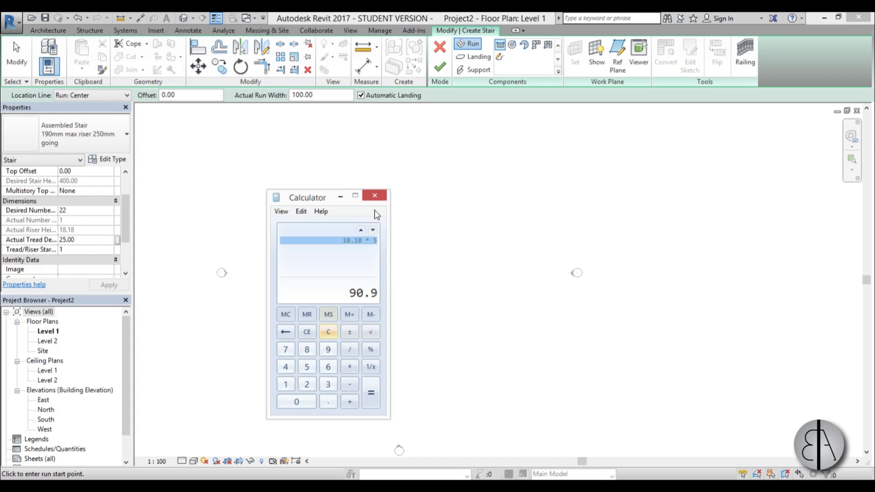
pyautogui.click(375, 197)
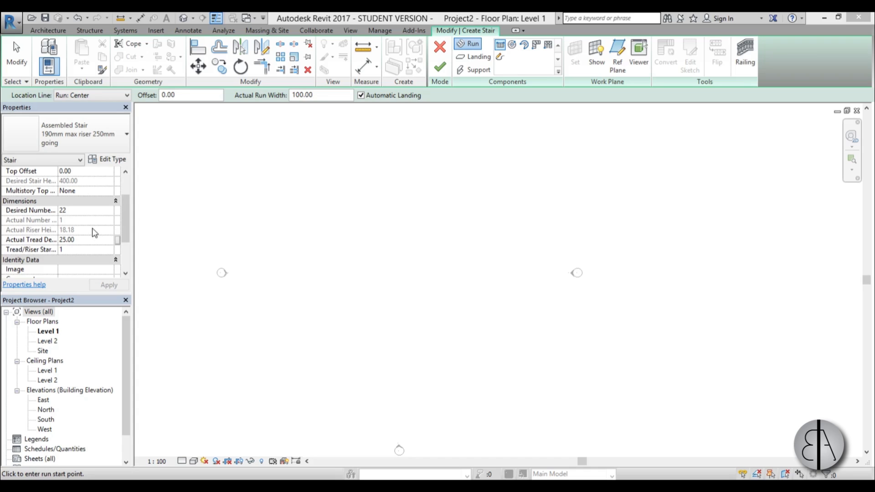
# - Set the stair's base offset to 90.9 cm and apply it
pyautogui.scroll(2, 100, 193)
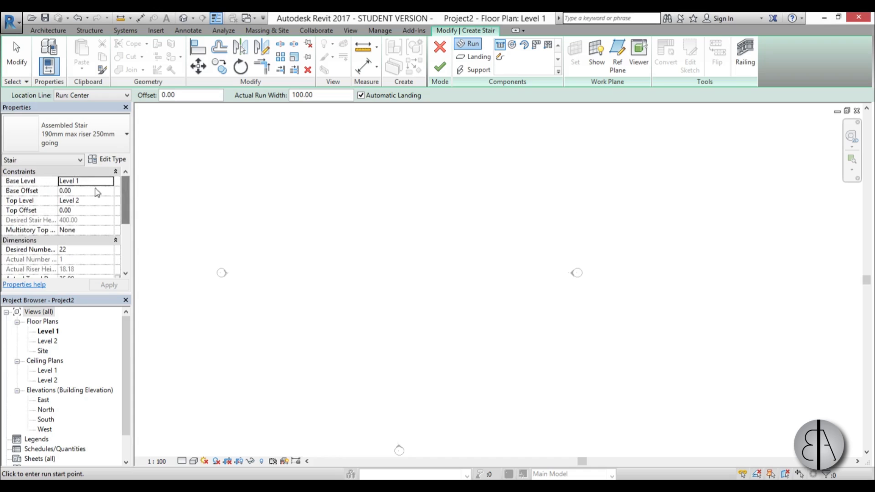
pyautogui.click(81, 192)
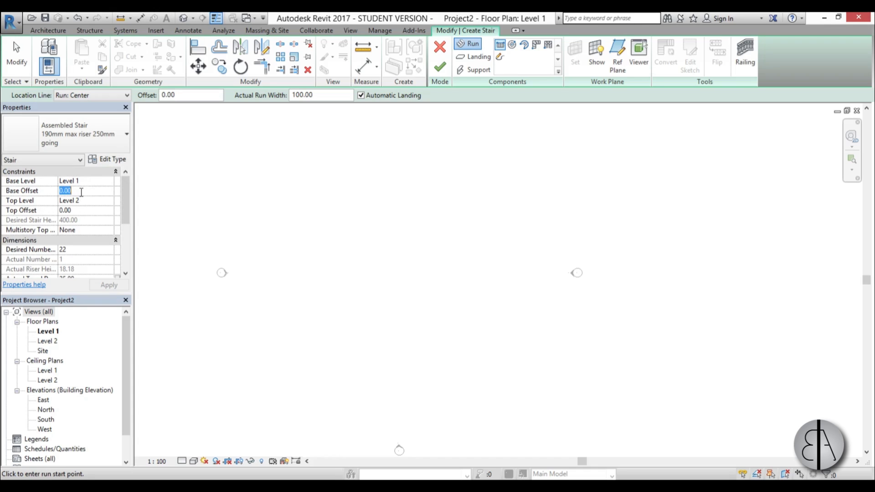
pyautogui.write('90.')
pyautogui.click(109, 285)
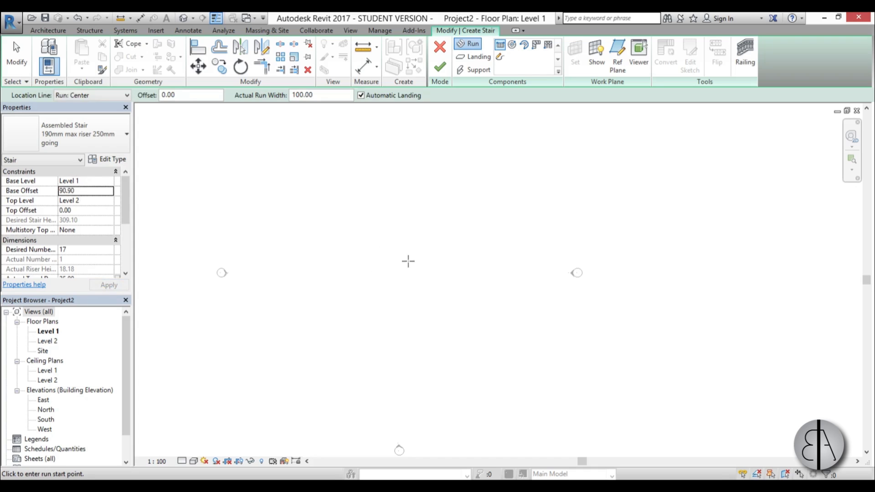
# - Draw a straight horizontal run with all 17 risers between the elevation markers, heading left, and inspect its lower end in the 3D view
pyautogui.click(400, 263)
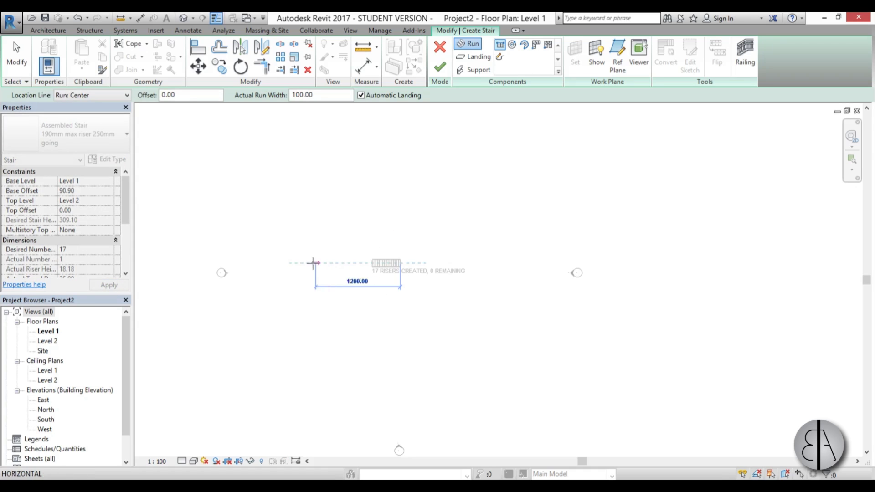
pyautogui.click(284, 263)
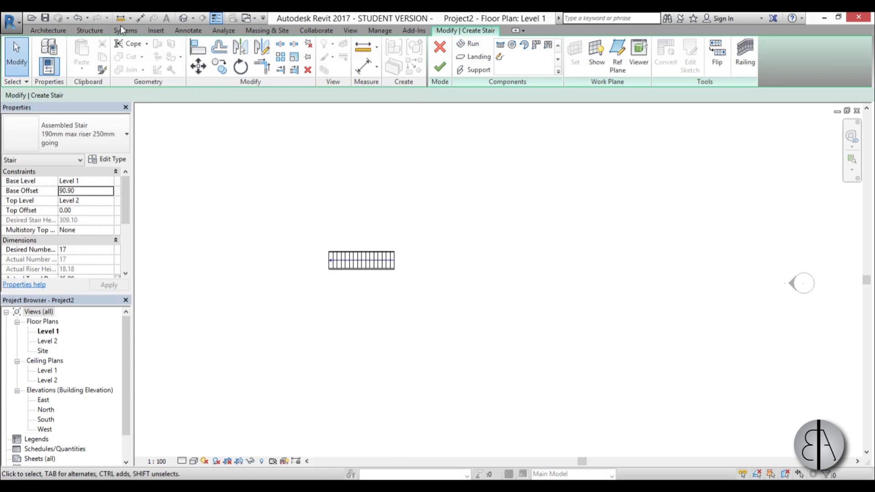
pyautogui.click(185, 19)
pyautogui.press('Escape')
pyautogui.keyDown('shift'); pyautogui.moveTo(449, 353); pyautogui.dragTo(437, 295, button='middle'); pyautogui.keyUp('shift')
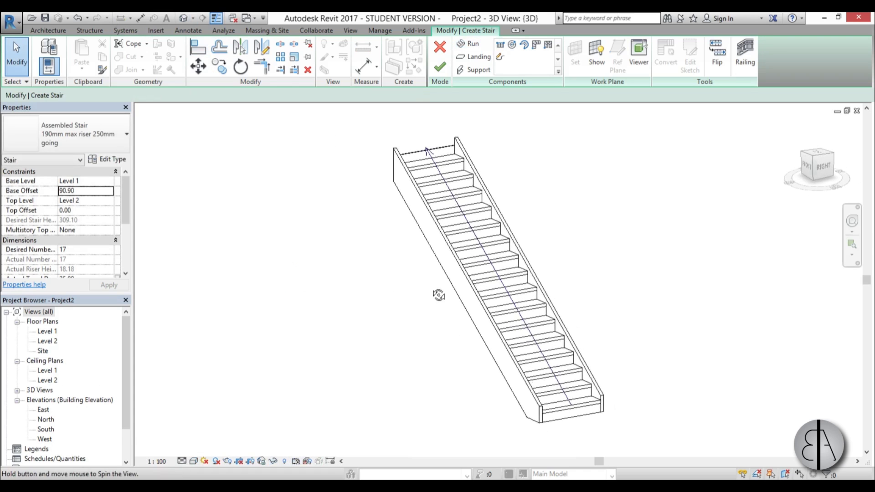
pyautogui.click(537, 361)
pyautogui.click(282, 289)
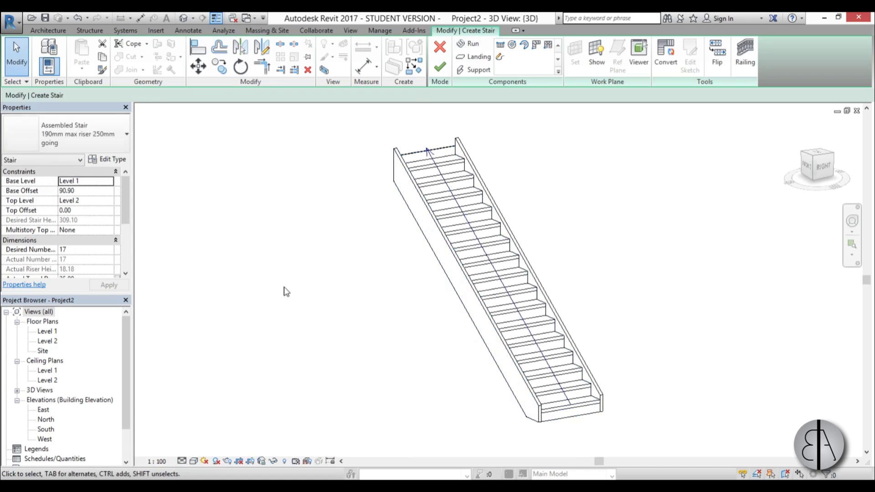
pyautogui.scroll(3, 634, 460)
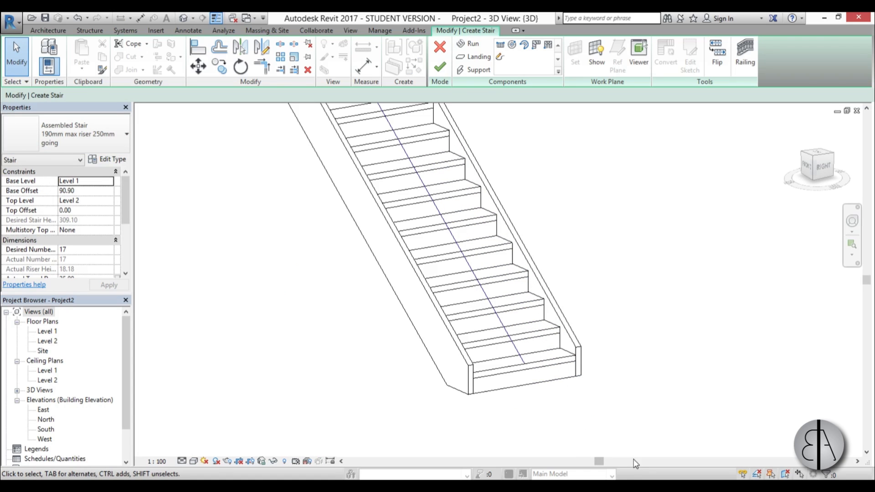
# - In the stair's type properties, set both the right and left supports to None
pyautogui.click(109, 159)
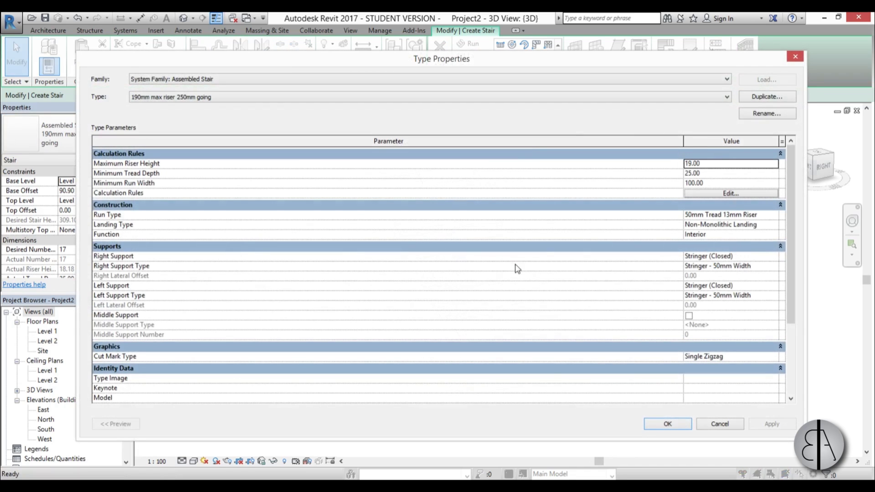
pyautogui.click(773, 257)
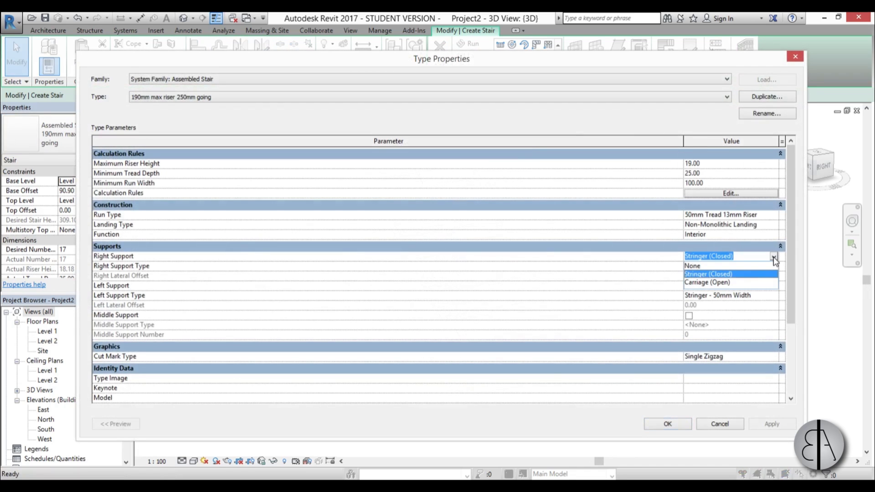
pyautogui.click(693, 266)
pyautogui.click(759, 287)
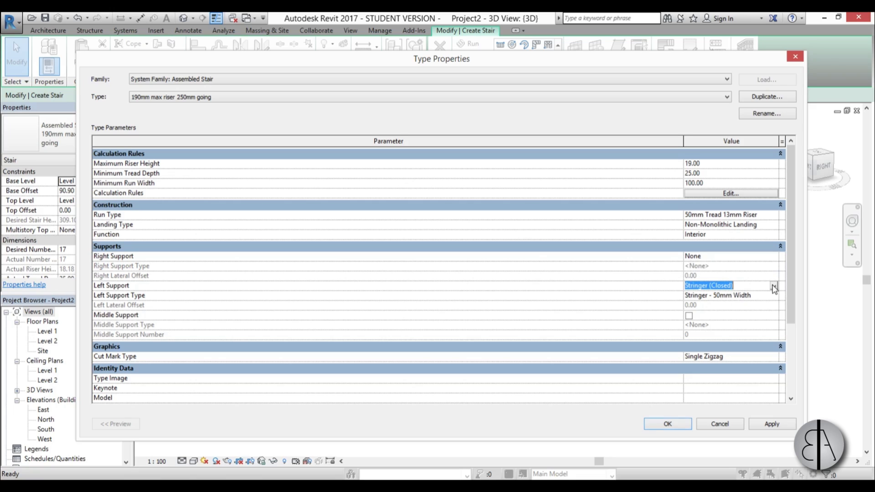
pyautogui.click(758, 287)
pyautogui.click(708, 296)
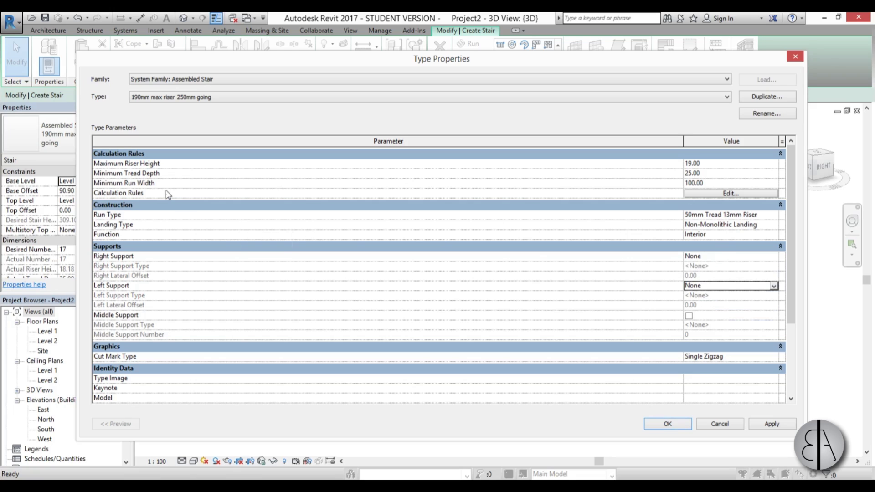
# - In the 50mm Tread 13mm Riser run type, set the tread material to Aluminum, Anodized Red from the Autodesk Materials library
pyautogui.click(769, 215)
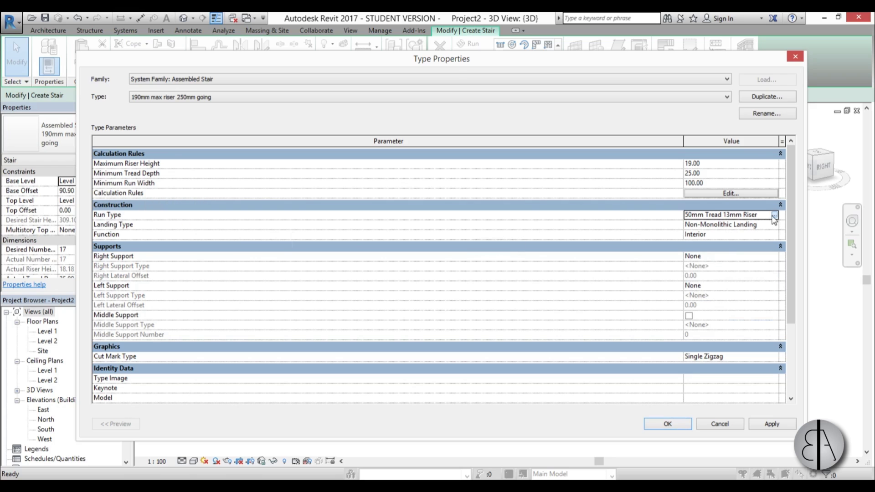
pyautogui.click(773, 215)
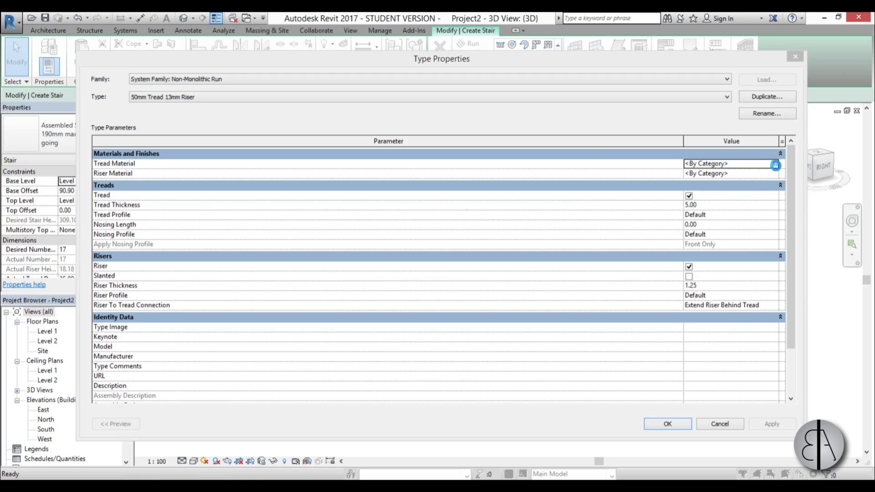
pyautogui.click(774, 163)
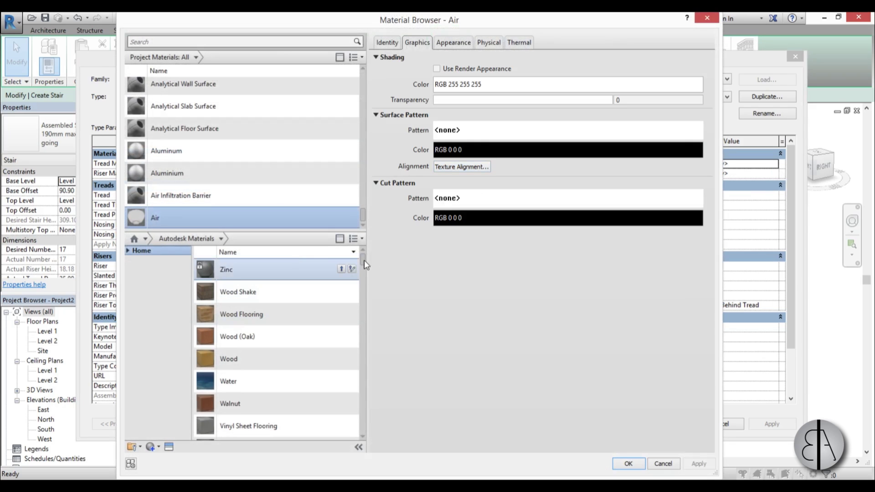
pyautogui.moveTo(365, 264); pyautogui.dragTo(374, 403)
pyautogui.click(336, 367)
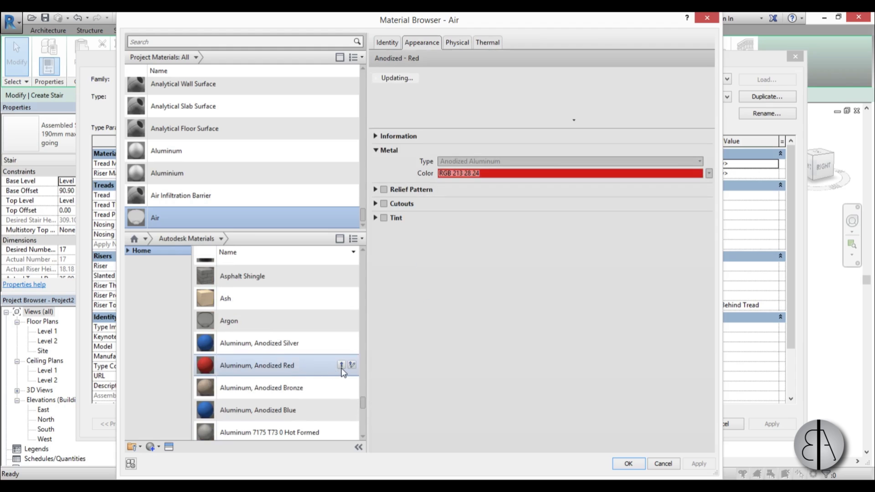
pyautogui.click(343, 365)
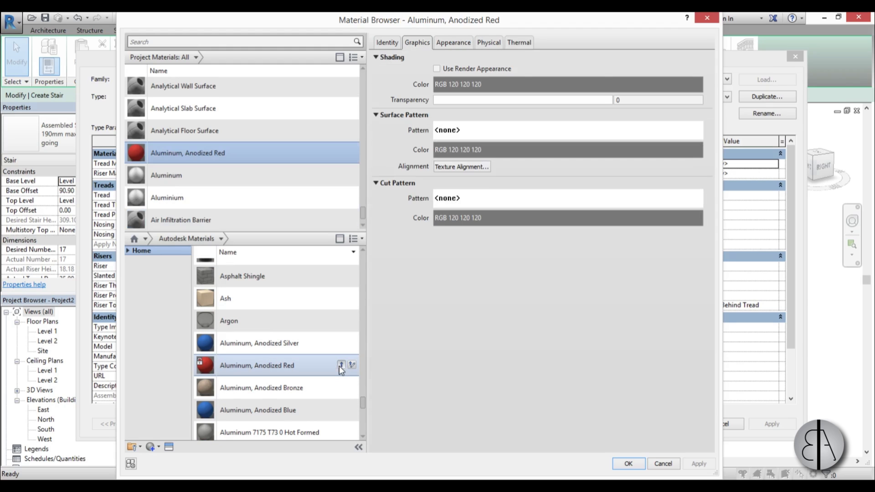
pyautogui.click(698, 463)
pyautogui.click(628, 463)
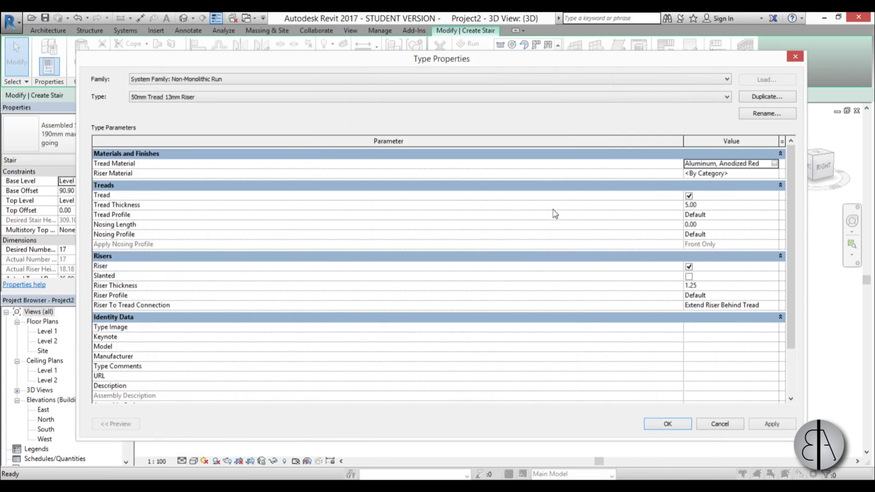
# - Copy the tread material Aluminum, Anodized Red to the riser material of the run type
pyautogui.click(744, 165)
pyautogui.moveTo(760, 164); pyautogui.dragTo(674, 173)
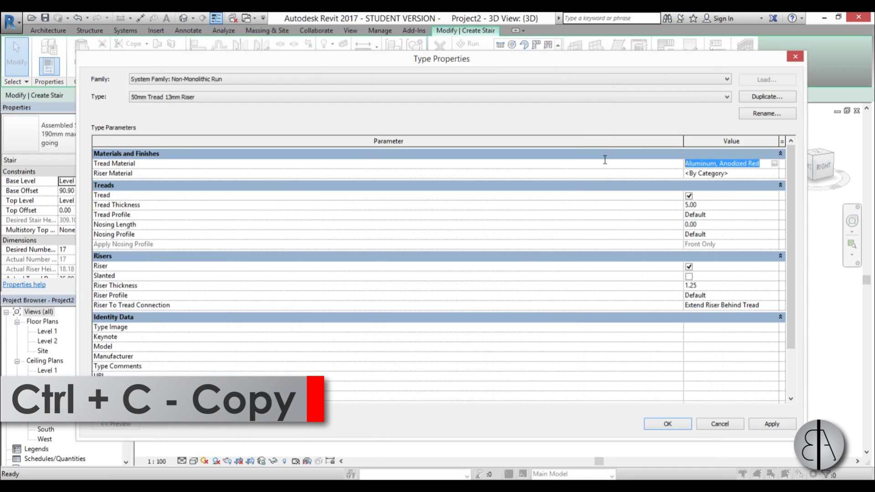
pyautogui.hotkey('ctrl', 'c')
pyautogui.click(728, 173)
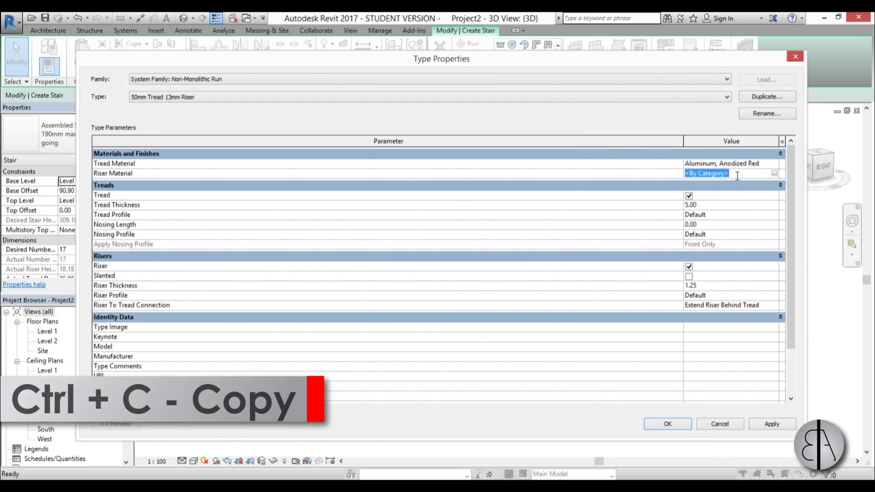
pyautogui.hotkey('ctrl', 'v')
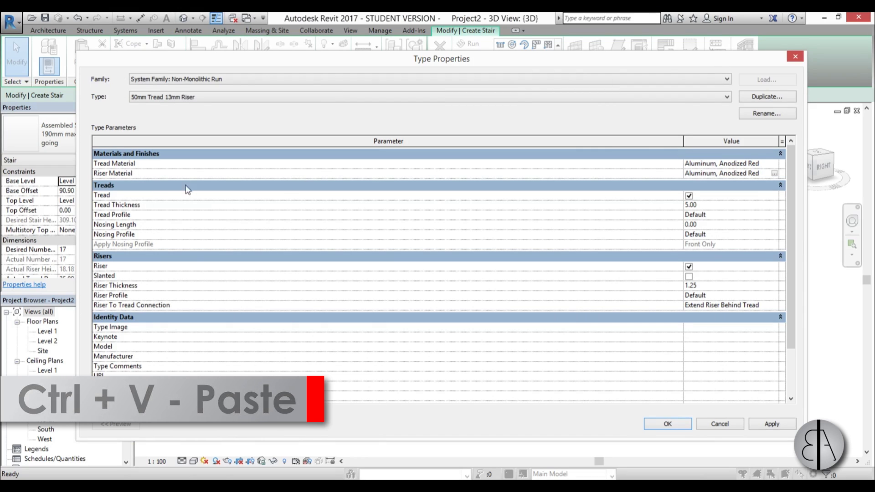
# - Set both the tread thickness and the riser thickness of the run type to 1 cm
pyautogui.click(733, 207)
pyautogui.write('1')
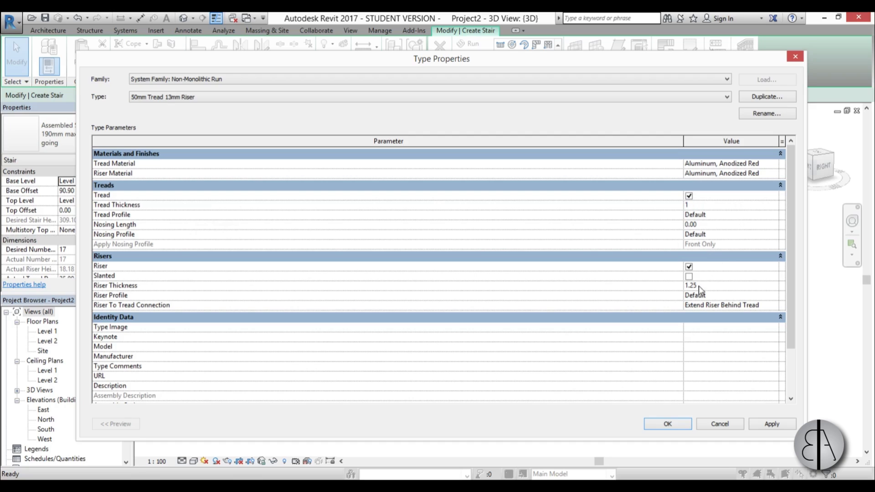
pyautogui.click(703, 285)
pyautogui.write('1')
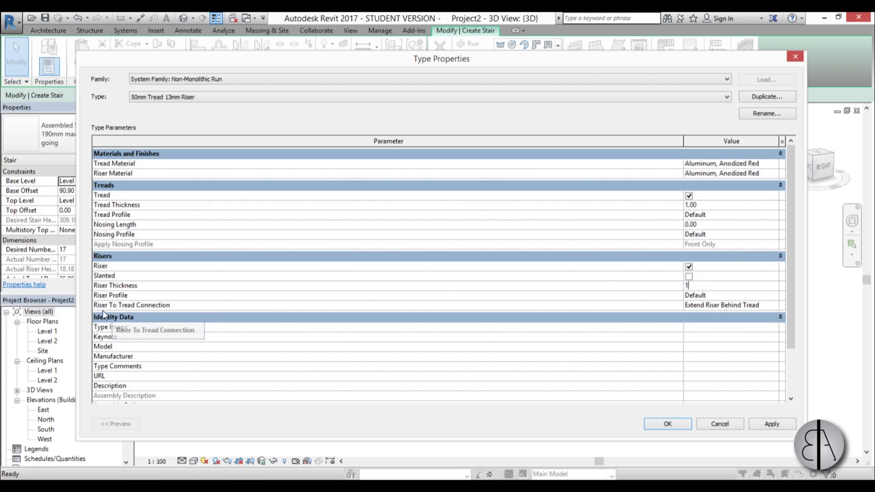
# - Keep the riser-to-tread connection at Extend Riser Behind Tread and the nosing profile at Default, and apply the run and stair type changes
pyautogui.click(773, 306)
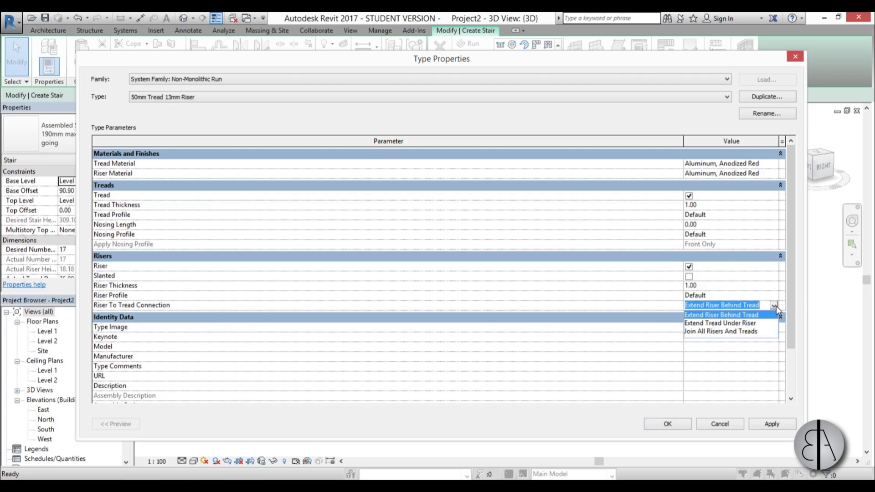
pyautogui.click(753, 316)
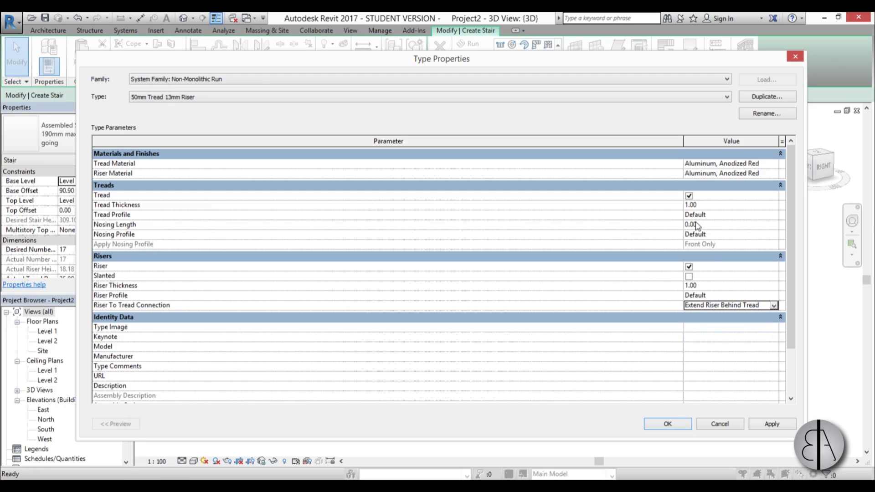
pyautogui.click(725, 236)
pyautogui.click(775, 234)
pyautogui.click(776, 235)
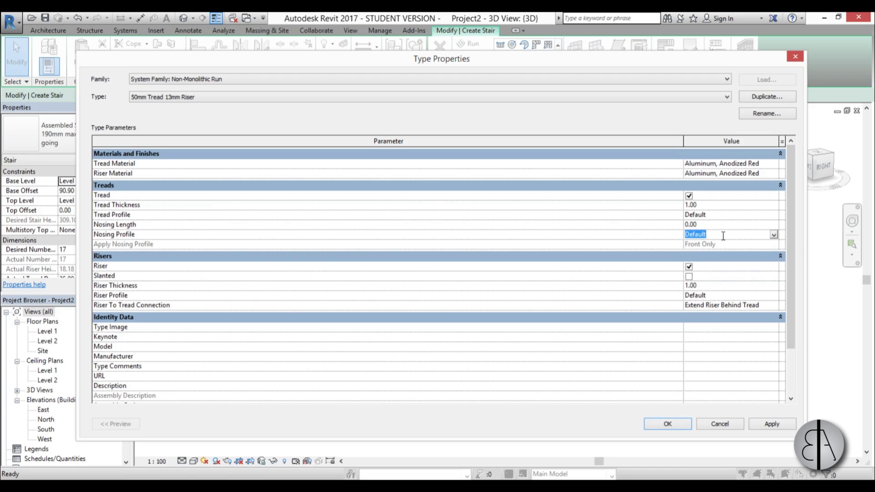
pyautogui.click(772, 423)
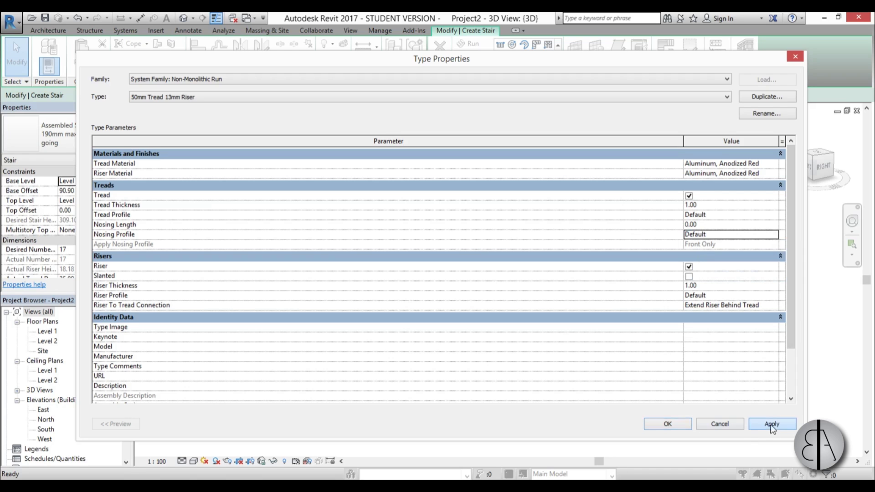
pyautogui.click(667, 424)
pyautogui.click(667, 424)
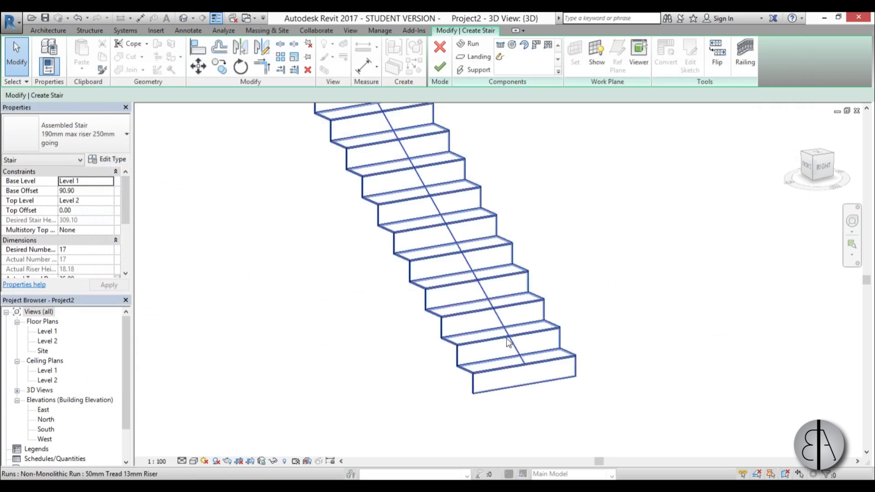
# - Switch the 3D view to the Realistic visual style and view the whole stair
pyautogui.keyDown('shift'); pyautogui.moveTo(409, 406); pyautogui.dragTo(591, 239, button='middle'); pyautogui.keyUp('shift')
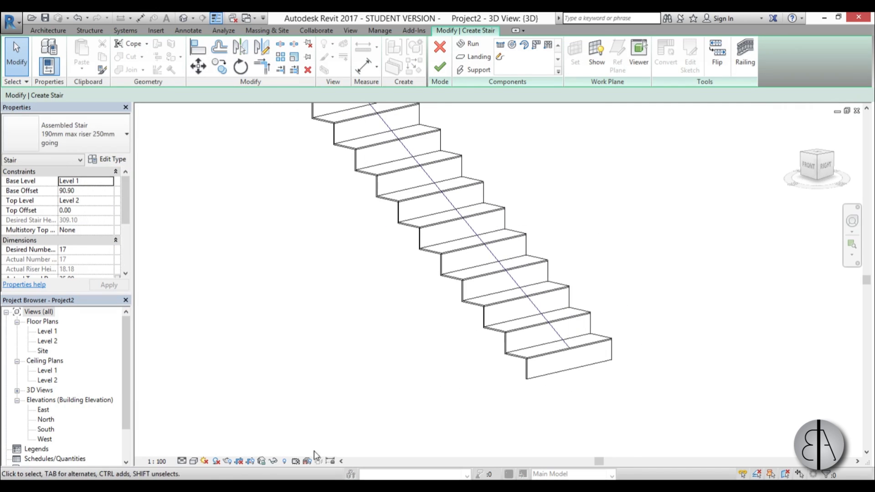
pyautogui.click(195, 461)
pyautogui.click(213, 435)
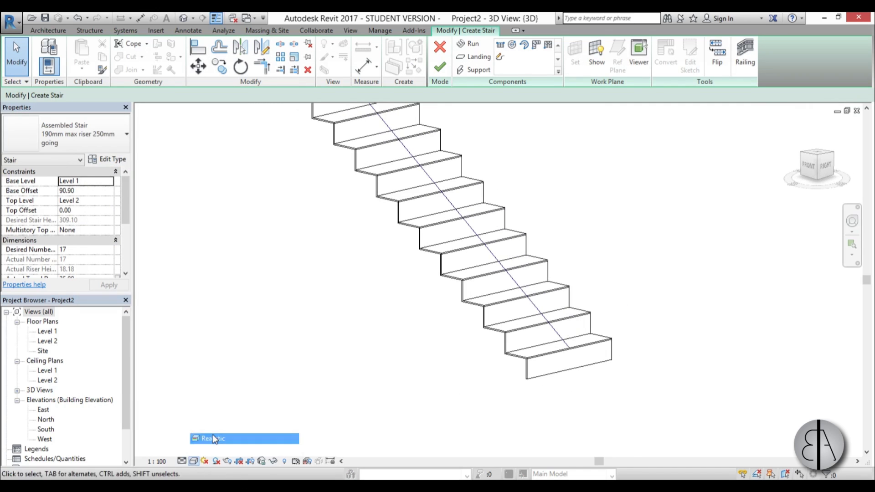
pyautogui.moveTo(355, 377)
pyautogui.keyDown('shift'); pyautogui.mouseDown(button='middle')
pyautogui.moveTo(285, 299)
pyautogui.moveTo(299, 197)
pyautogui.moveTo(349, 414)
pyautogui.moveTo(400, 301)
pyautogui.moveTo(360, 390)
pyautogui.mouseUp(button='middle'); pyautogui.keyUp('shift')
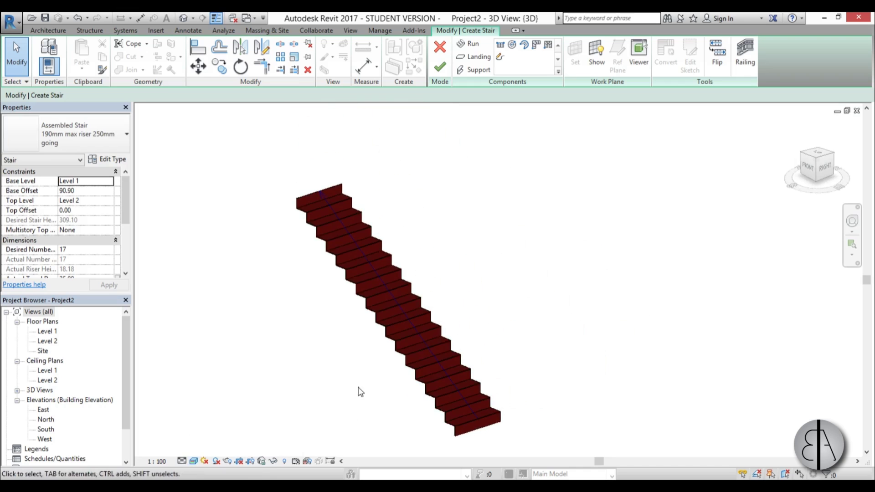
# - Finish the stair and delete the railings on both of its sides
pyautogui.click(439, 69)
pyautogui.click(342, 153)
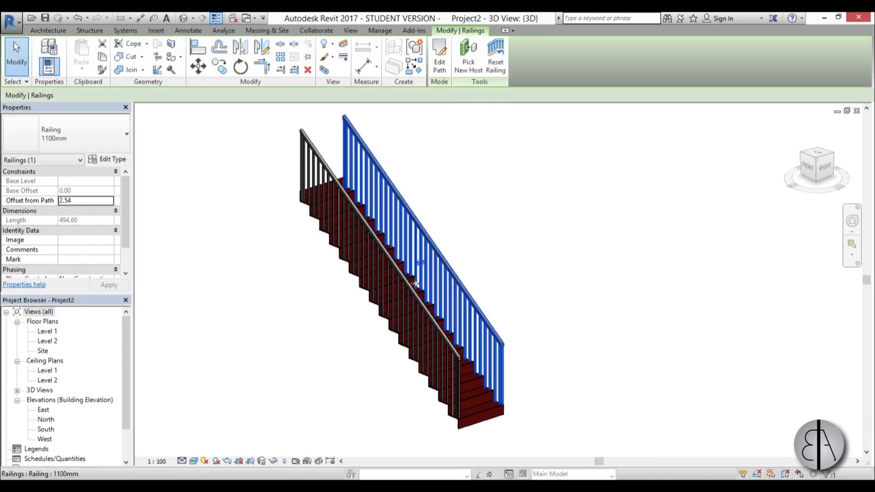
pyautogui.keyDown('ctrl'); pyautogui.click(330, 155); pyautogui.keyUp('ctrl')
pyautogui.press('Delete')
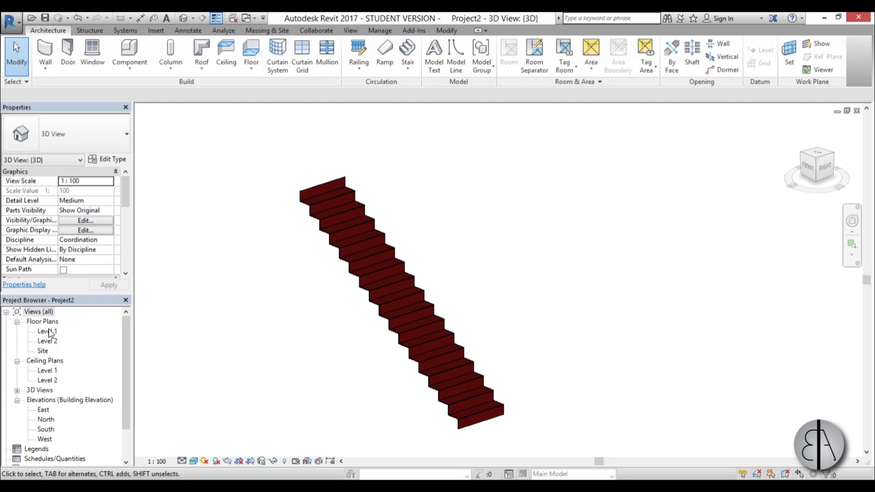
# - Start an in-place model in the Stairs family category, accepting the suggested name
pyautogui.scroll(-4, 427, 339)
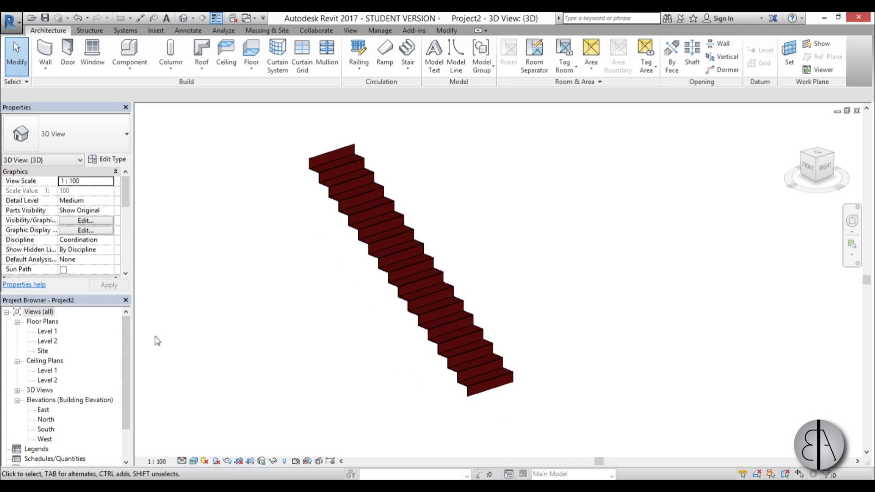
pyautogui.keyDown('shift'); pyautogui.moveTo(386, 336); pyautogui.dragTo(399, 347, button='middle'); pyautogui.keyUp('shift')
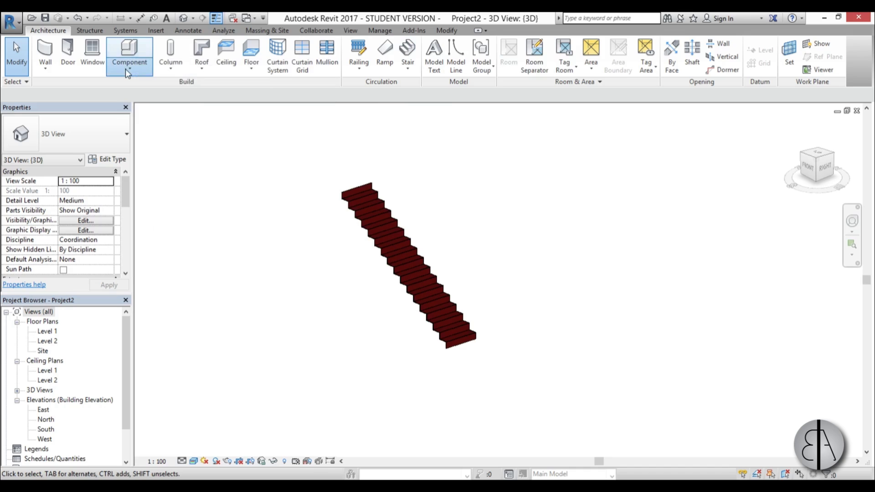
pyautogui.click(125, 70)
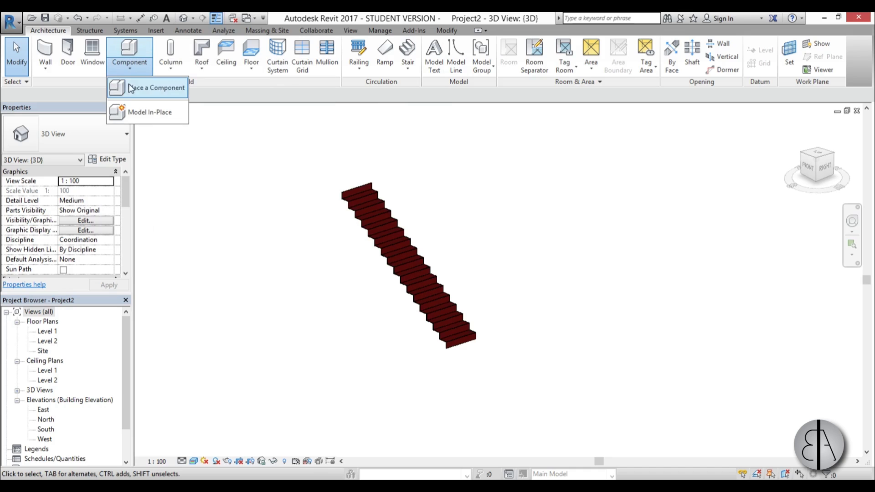
pyautogui.click(139, 116)
pyautogui.moveTo(698, 200); pyautogui.dragTo(693, 247)
pyautogui.click(555, 258)
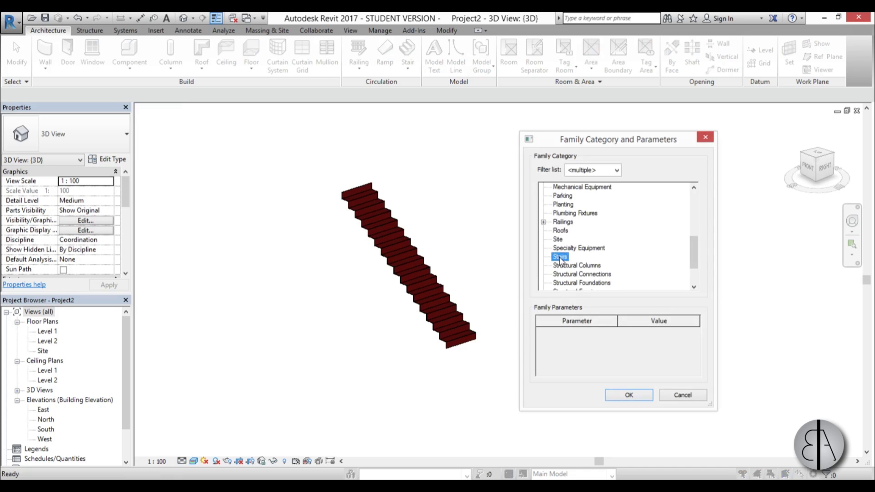
pyautogui.click(628, 394)
pyautogui.click(445, 320)
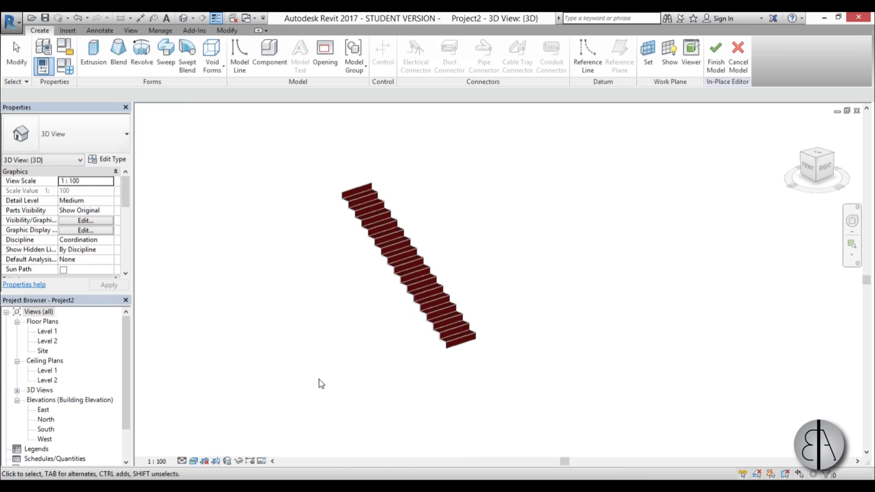
# - In the Level 1 floor plan, draw a vertical reference plane along the stair's first riser, extending beyond the stair's width
pyautogui.doubleClick(48, 331)
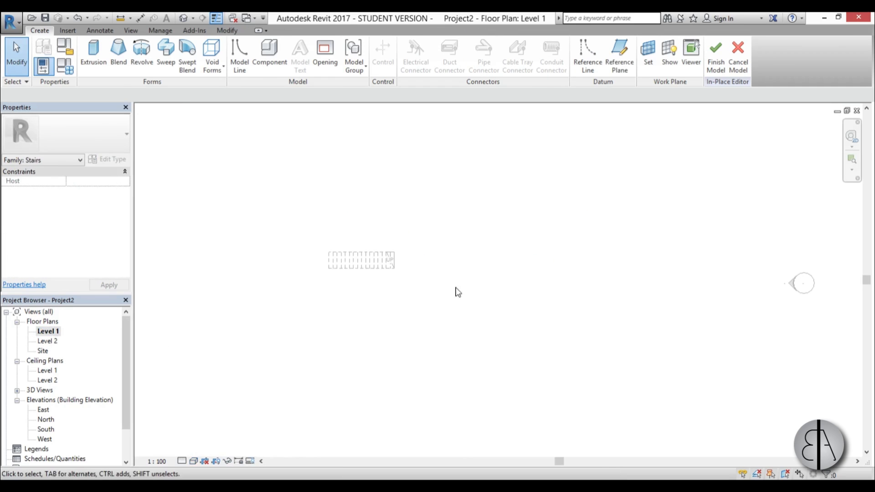
pyautogui.scroll(5, 388, 273)
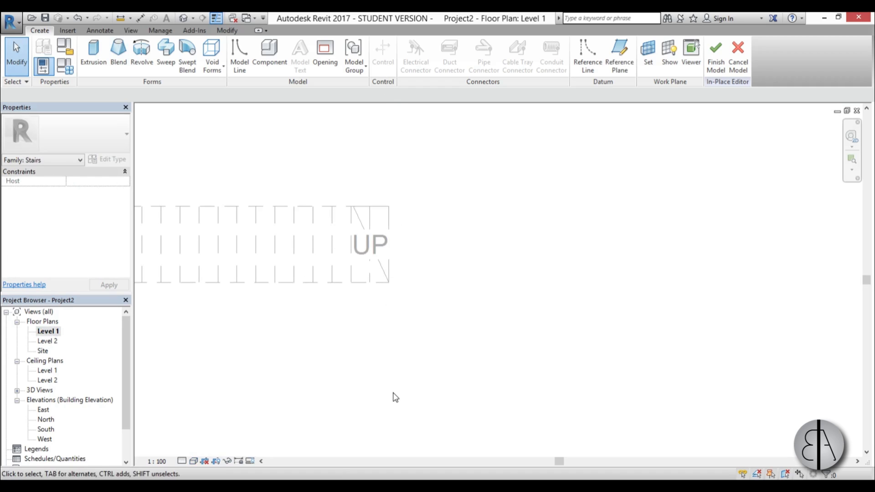
pyautogui.scroll(-3, 425, 233)
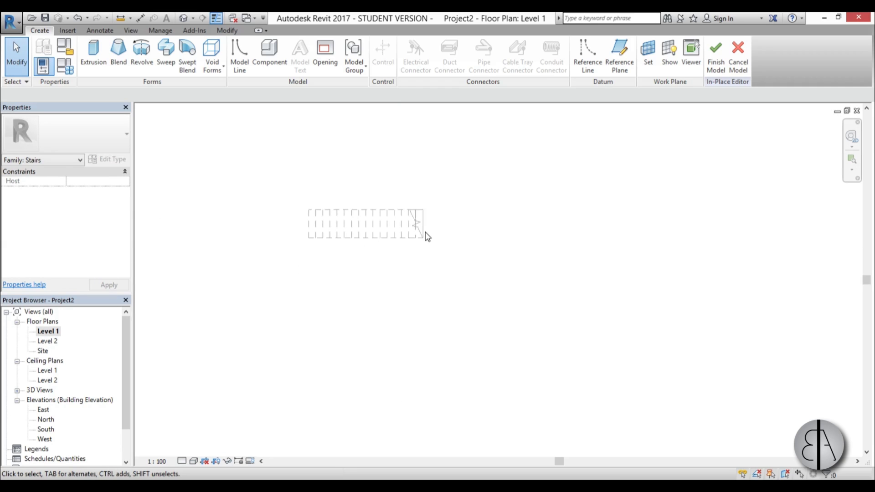
pyautogui.scroll(1, 424, 227)
pyautogui.scroll(2, 426, 223)
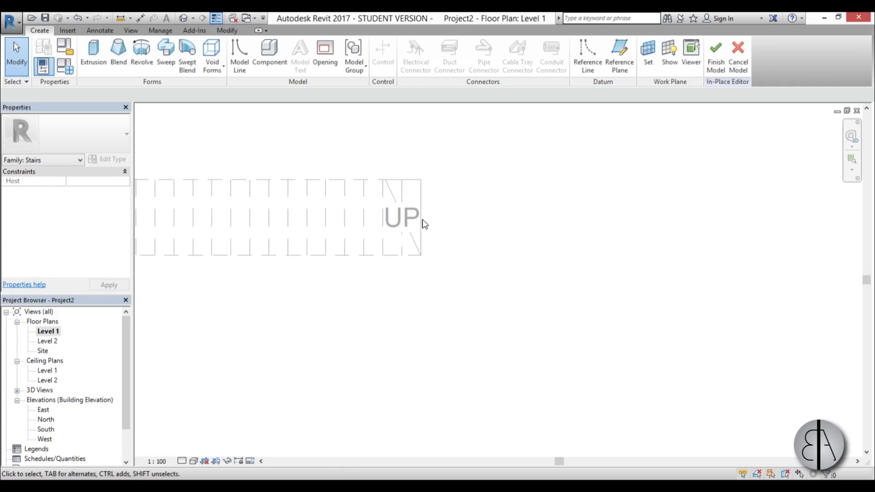
pyautogui.press('r')
pyautogui.press('p')
pyautogui.scroll(1, 420, 178)
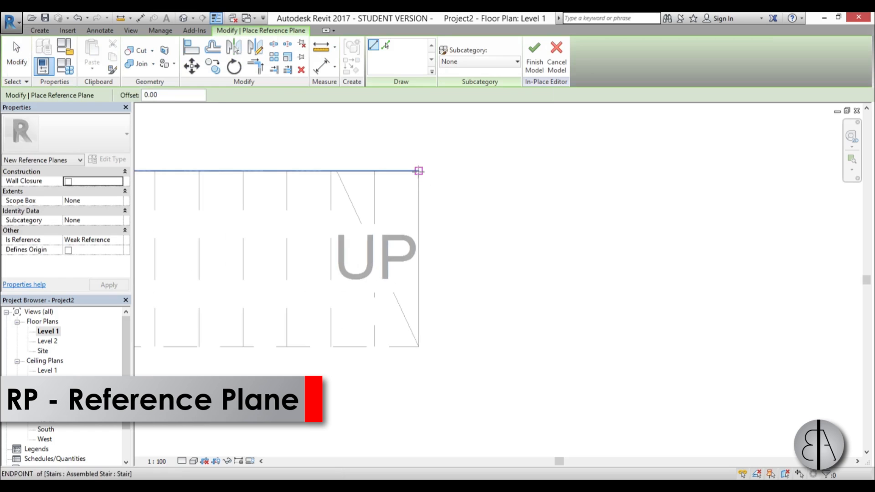
pyautogui.click(418, 171)
pyautogui.scroll(-1, 418, 171)
pyautogui.click(418, 355)
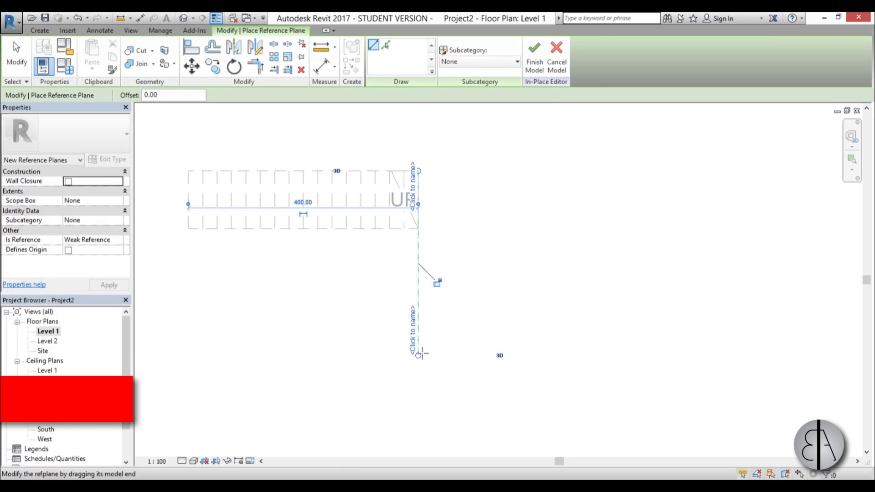
pyautogui.press('Escape')
# - Name the new reference plane "stair"
pyautogui.click(418, 319)
pyautogui.click(413, 330)
pyautogui.write('stair')
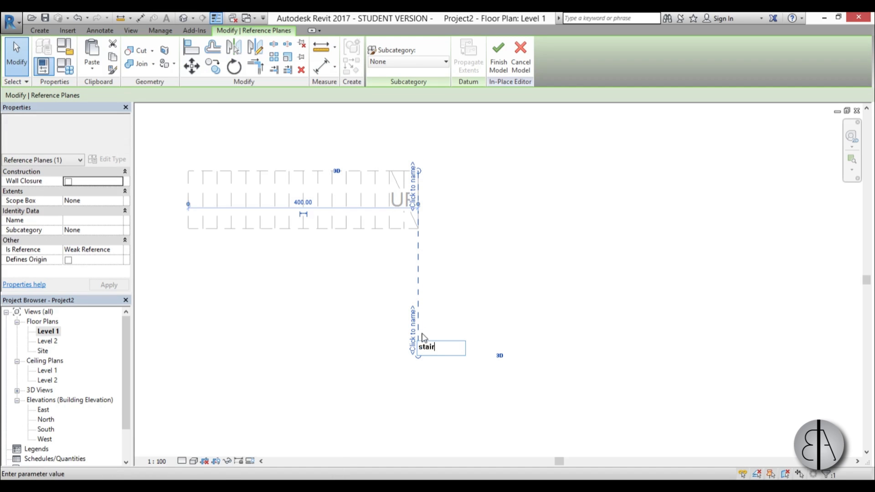
pyautogui.press('Return')
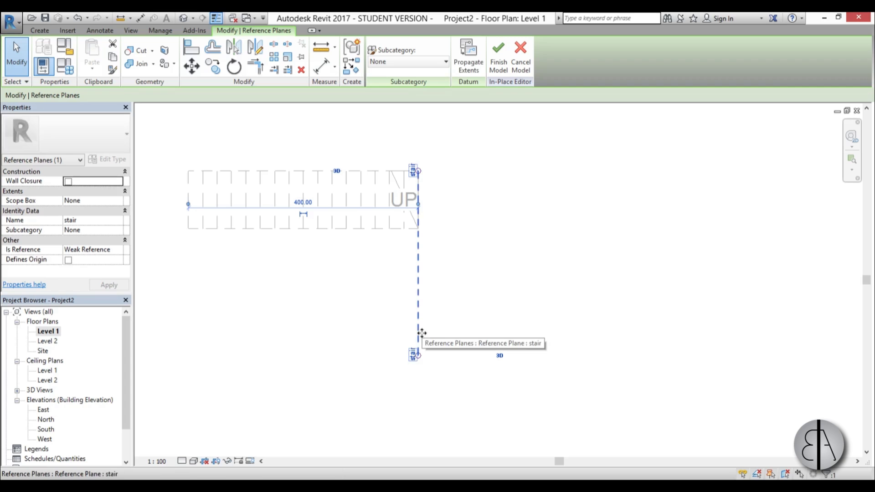
# - In the East elevation, start an extrusion on the work plane Reference Plane : stair
pyautogui.scroll(-2, 275, 321)
pyautogui.doubleClick(46, 410)
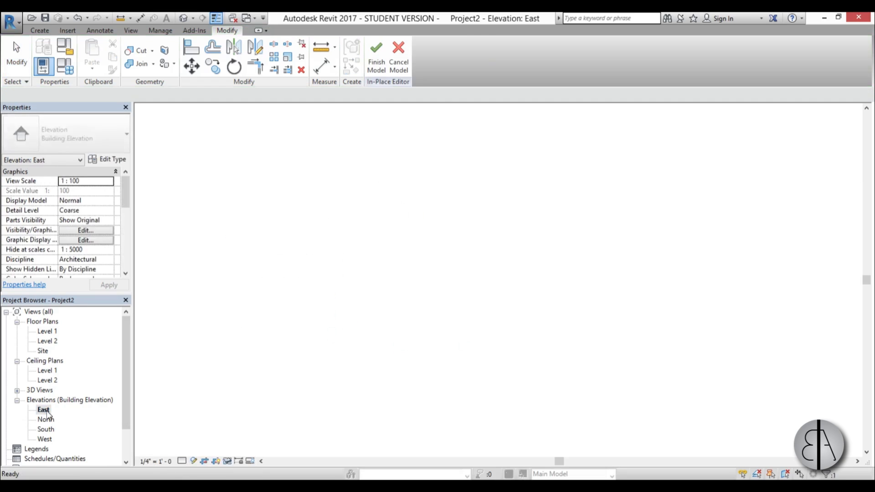
pyautogui.scroll(3, 545, 318)
pyautogui.scroll(1, 459, 326)
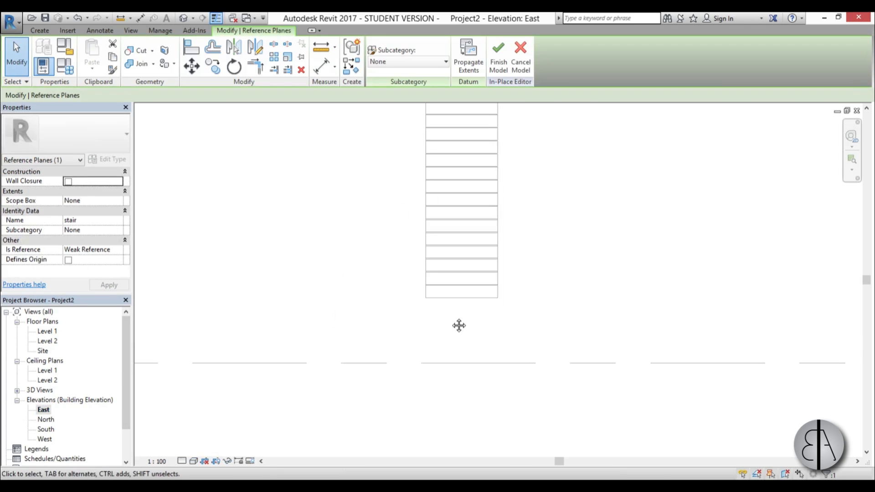
pyautogui.scroll(1, 437, 291)
pyautogui.scroll(2, 400, 214)
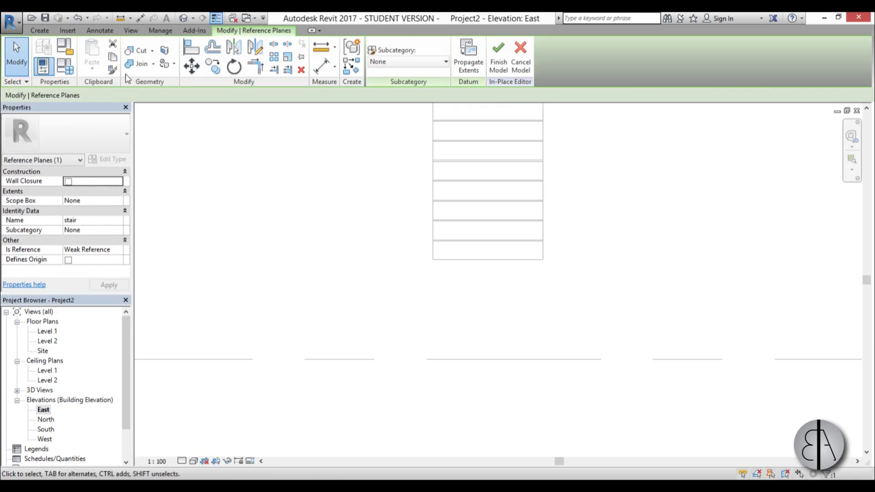
pyautogui.click(39, 30)
pyautogui.click(93, 52)
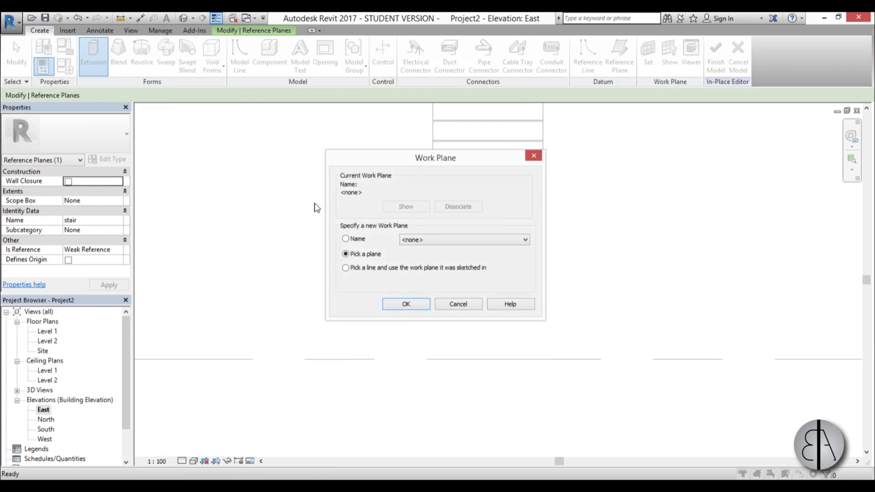
pyautogui.click(359, 241)
pyautogui.click(430, 239)
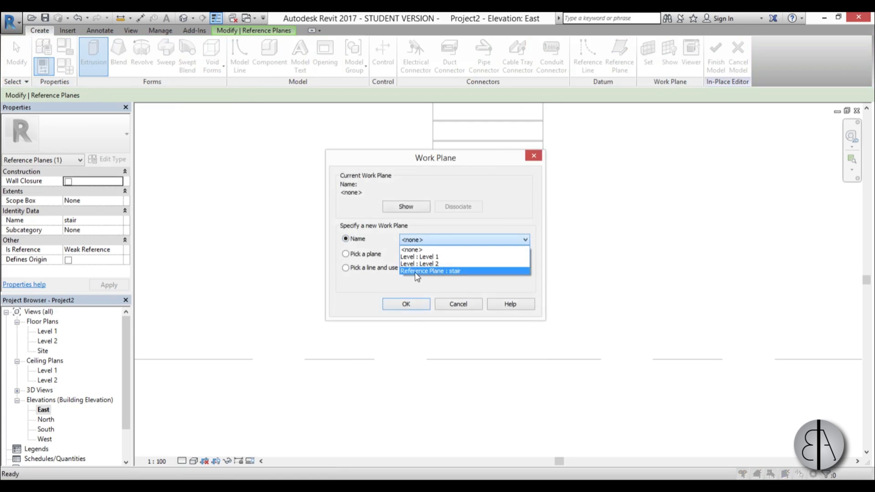
pyautogui.click(431, 271)
pyautogui.click(406, 304)
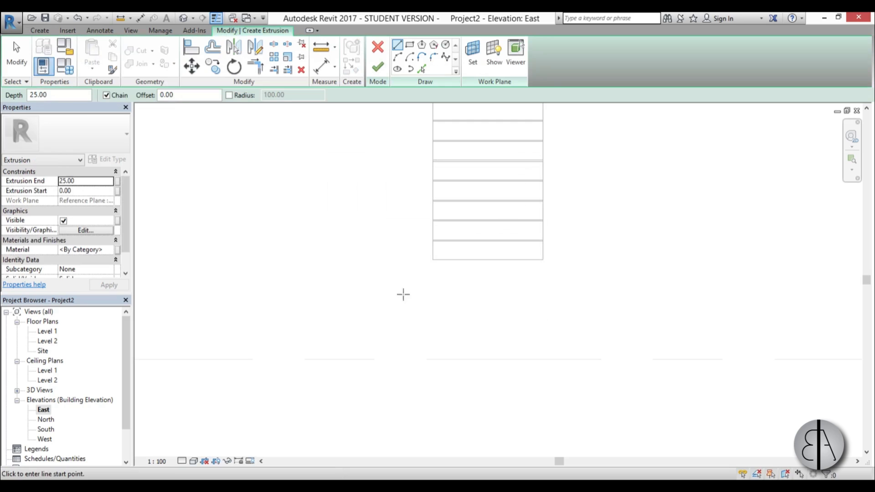
# - Sketch the first step's profile from the Level 1 line: an 18.18 vertical riser followed by a 25 horizontal tread
pyautogui.click(306, 360)
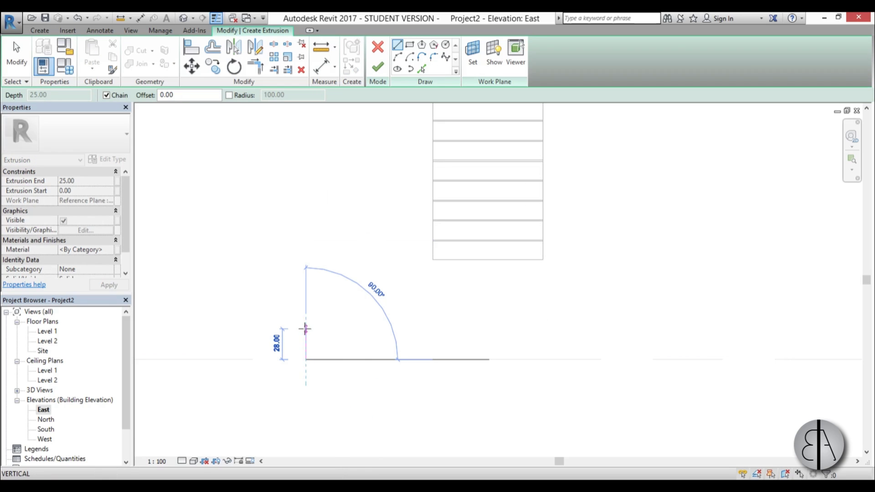
pyautogui.write('18.18')
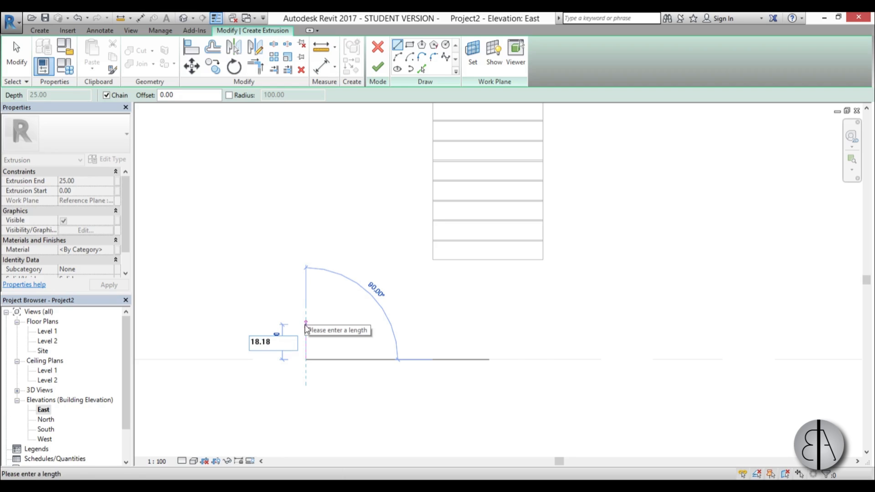
pyautogui.press('Return')
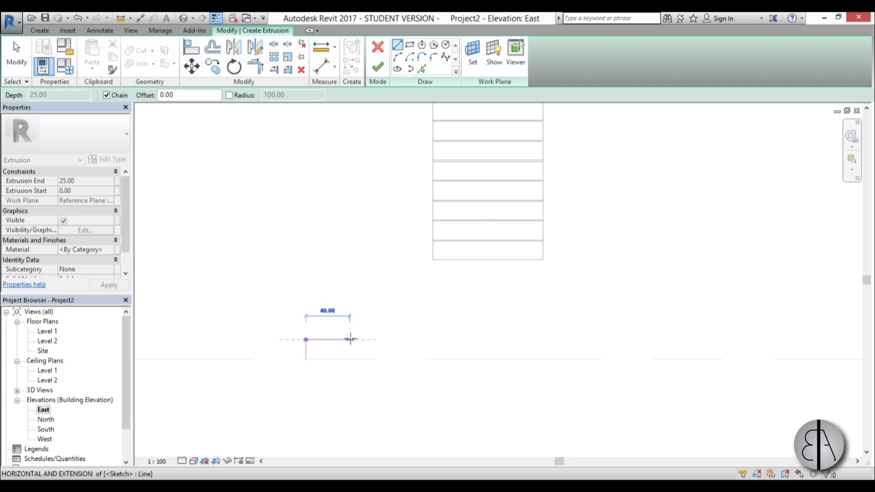
pyautogui.write('25')
pyautogui.press('Return')
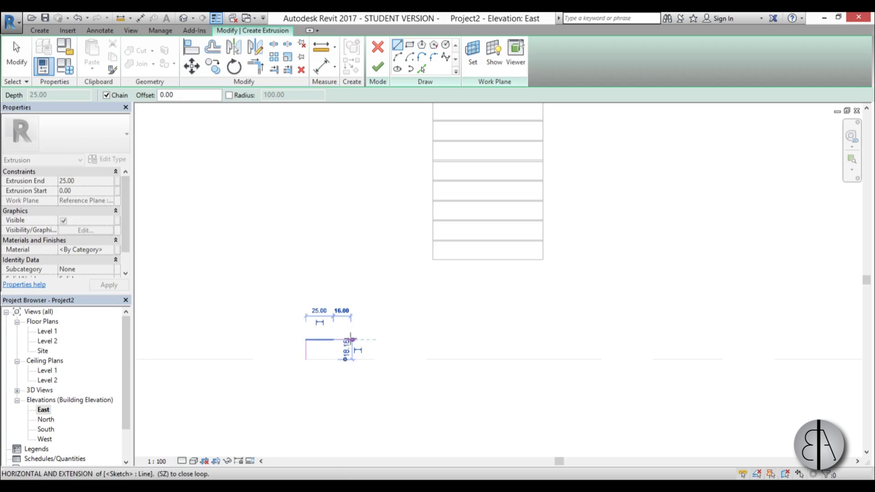
pyautogui.scroll(2, 311, 349)
pyautogui.press('Escape')
pyautogui.press('Escape')
# - Copy the riser and tread three times end to end using multiple copies, forming a four-step profile
pyautogui.click(299, 336)
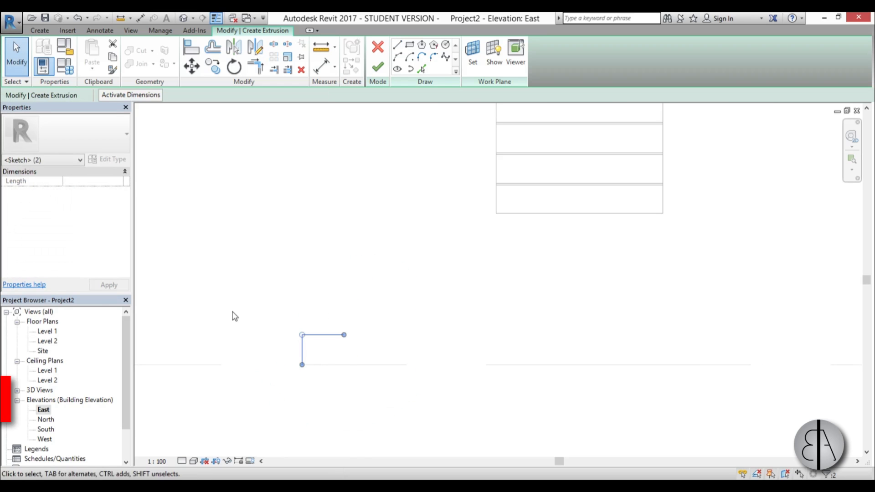
pyautogui.press('c')
pyautogui.press('o')
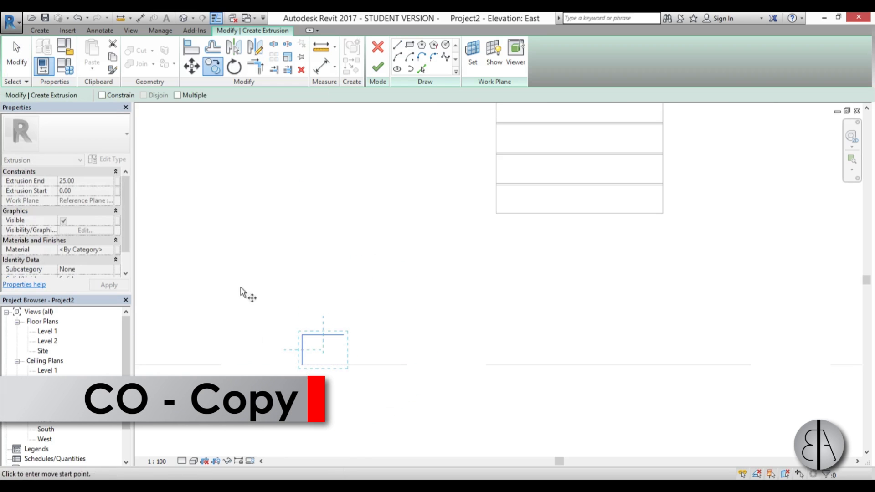
pyautogui.click(178, 95)
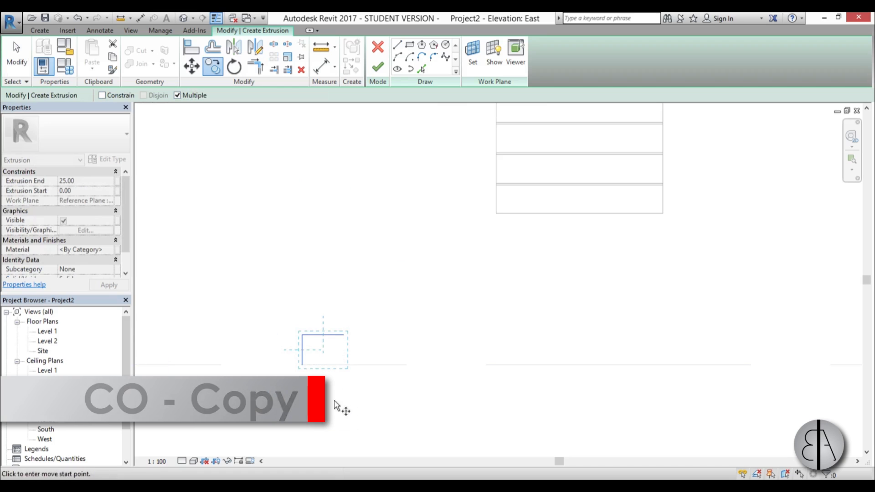
pyautogui.click(302, 364)
pyautogui.click(344, 335)
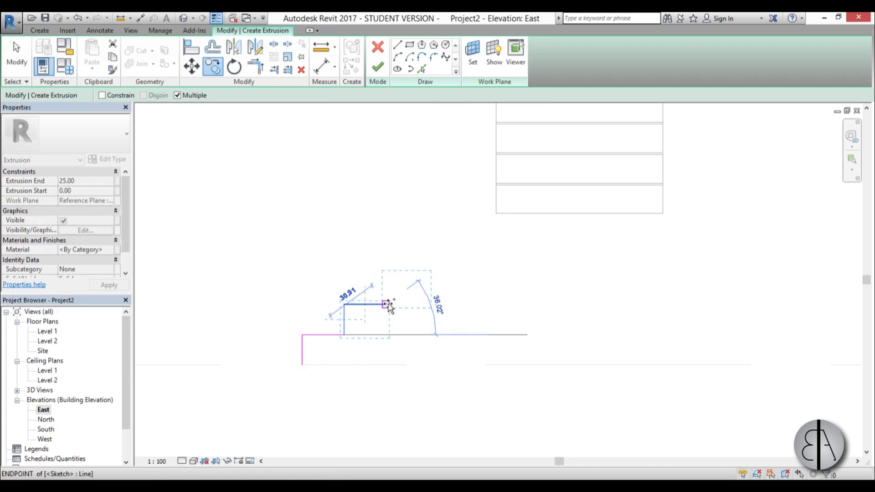
pyautogui.click(424, 319)
pyautogui.click(438, 283)
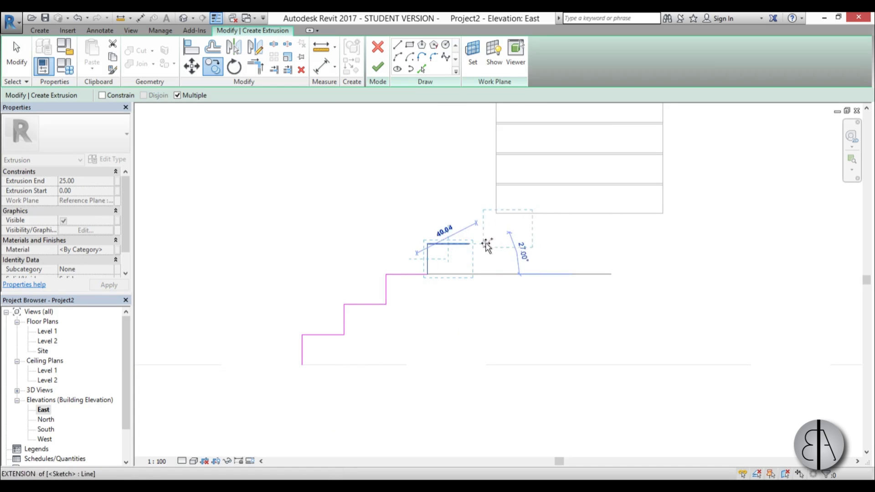
pyautogui.press('Escape')
pyautogui.press('Escape')
pyautogui.press('Escape')
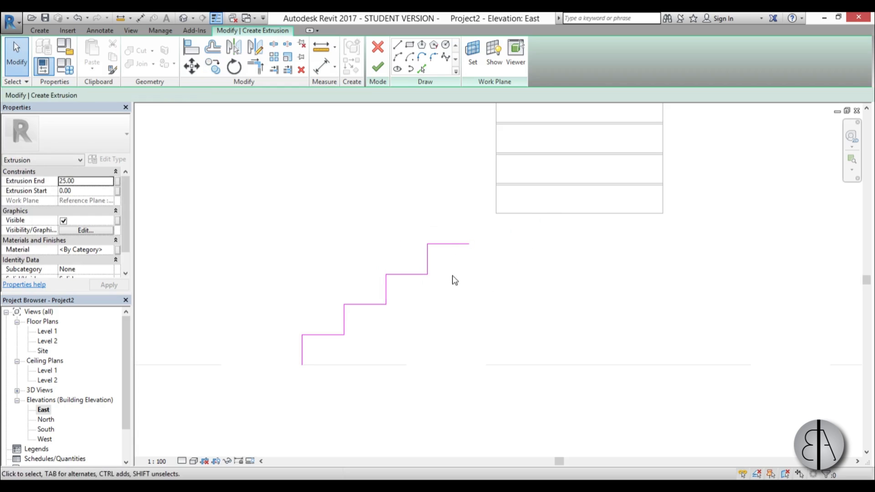
# - Move the whole stepped profile horizontally so its uppermost riser lines up with the left edge of the red stair
pyautogui.moveTo(509, 370); pyautogui.dragTo(214, 225)
pyautogui.press('Escape')
pyautogui.moveTo(537, 384); pyautogui.dragTo(313, 225)
pyautogui.click(191, 66)
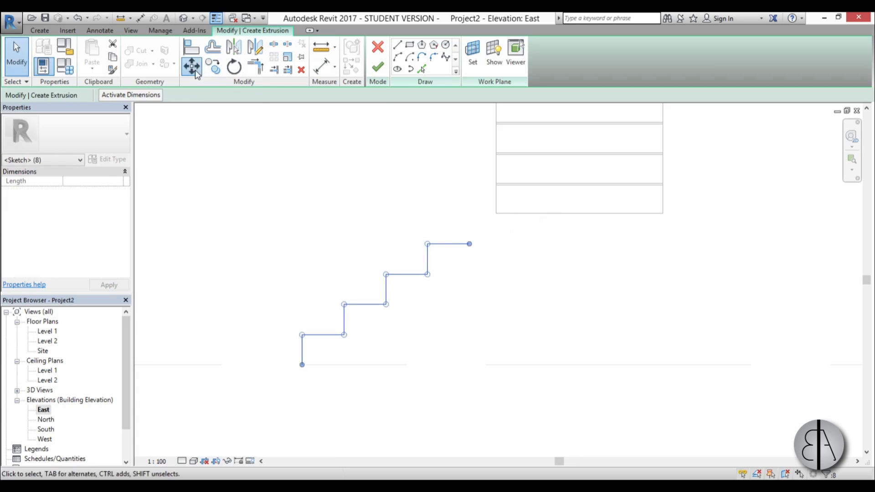
pyautogui.click(427, 244)
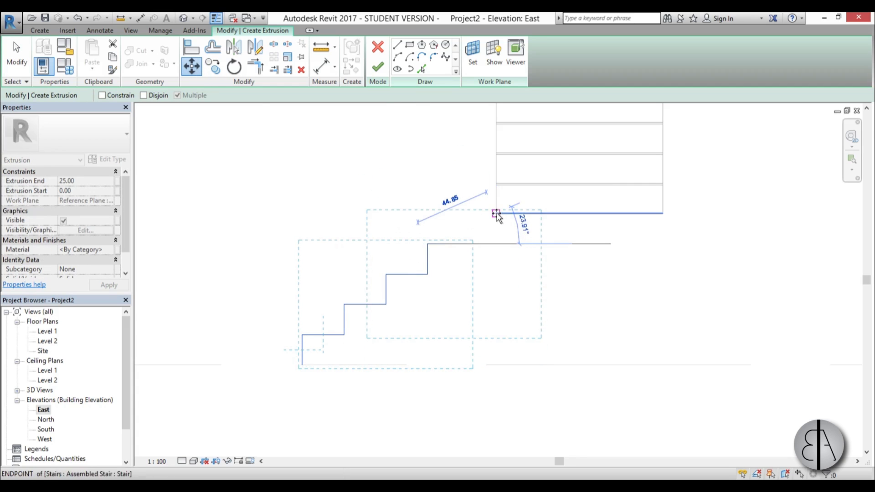
pyautogui.click(495, 245)
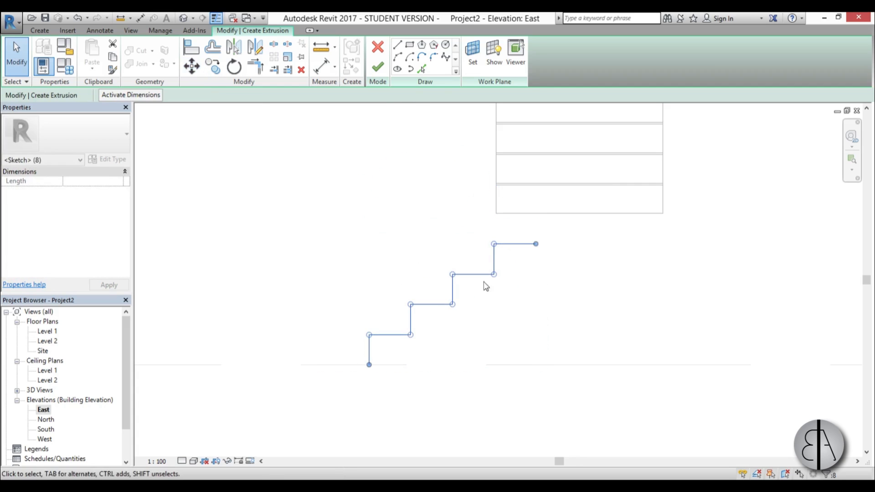
pyautogui.click(531, 289)
pyautogui.moveTo(531, 288); pyautogui.dragTo(446, 286, button='middle')
pyautogui.click(435, 242)
pyautogui.press('Escape')
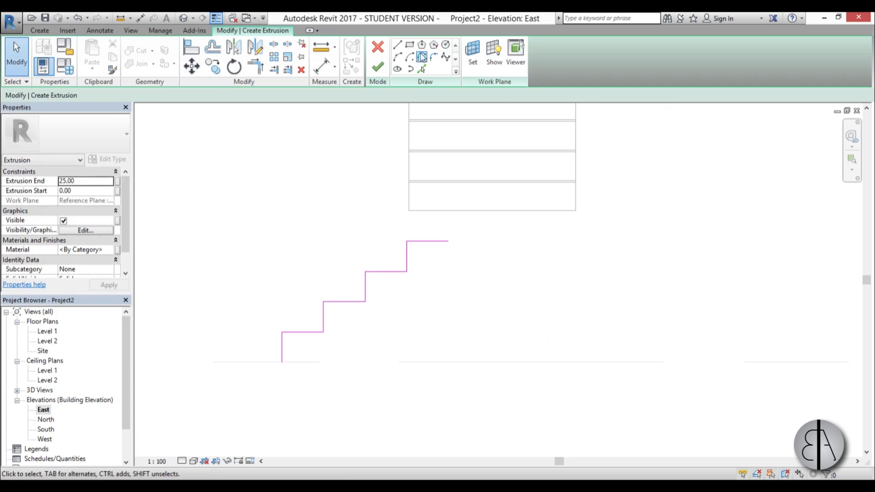
# - Draw a line from the red stair's lower right corner down to Level 1 and back to the first riser's base
pyautogui.click(397, 45)
pyautogui.click(575, 211)
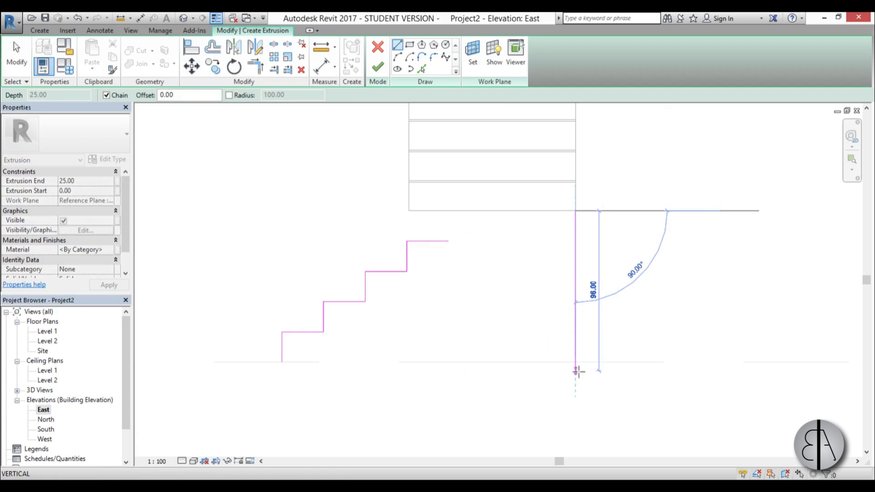
pyautogui.click(575, 362)
pyautogui.click(281, 362)
pyautogui.press('Escape')
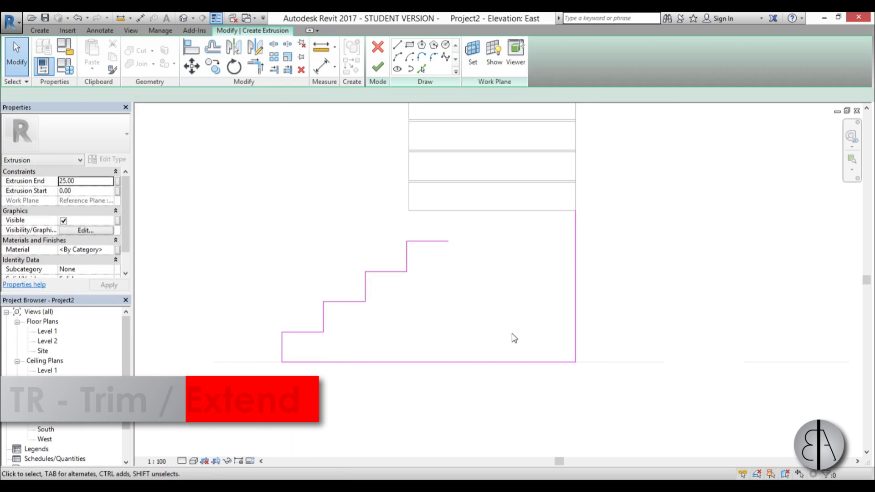
# - Trim/extend the uppermost tread and the right vertical line into a corner, and finish the extrusion sketch
pyautogui.press('t')
pyautogui.press('r')
pyautogui.click(443, 242)
pyautogui.click(575, 284)
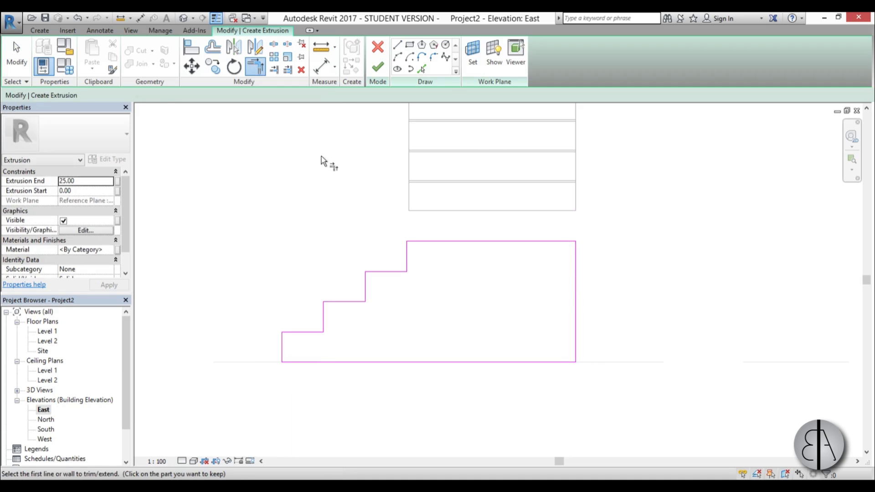
pyautogui.press('Escape')
pyautogui.scroll(-3, 322, 201)
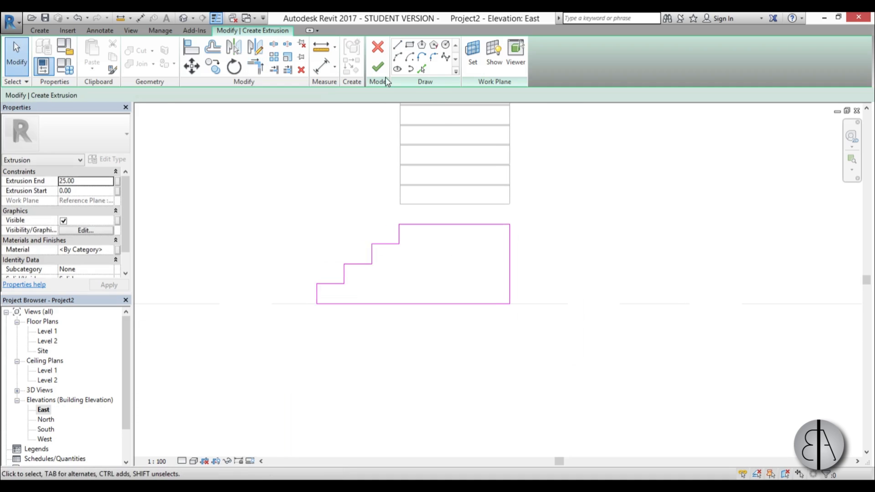
pyautogui.click(378, 67)
# - In the Level 1 floor plan, set the new extrusion's Extrusion End to 100
pyautogui.doubleClick(47, 331)
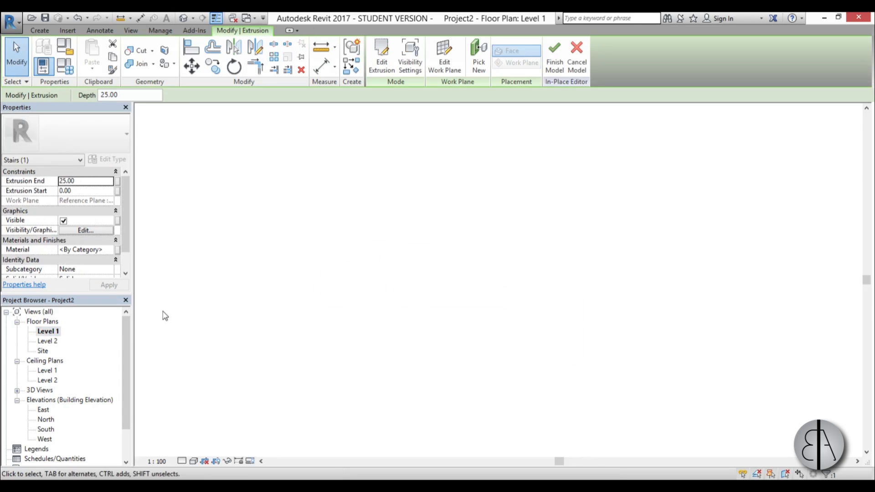
pyautogui.scroll(3, 340, 261)
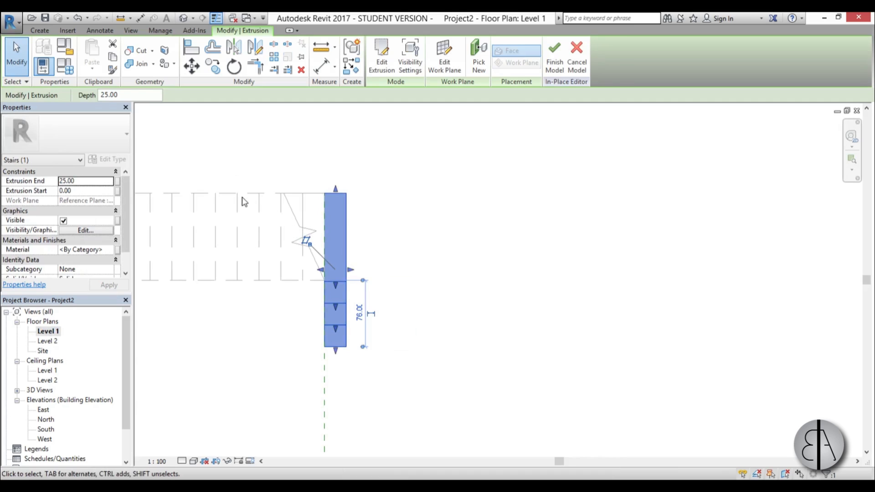
pyautogui.click(95, 181)
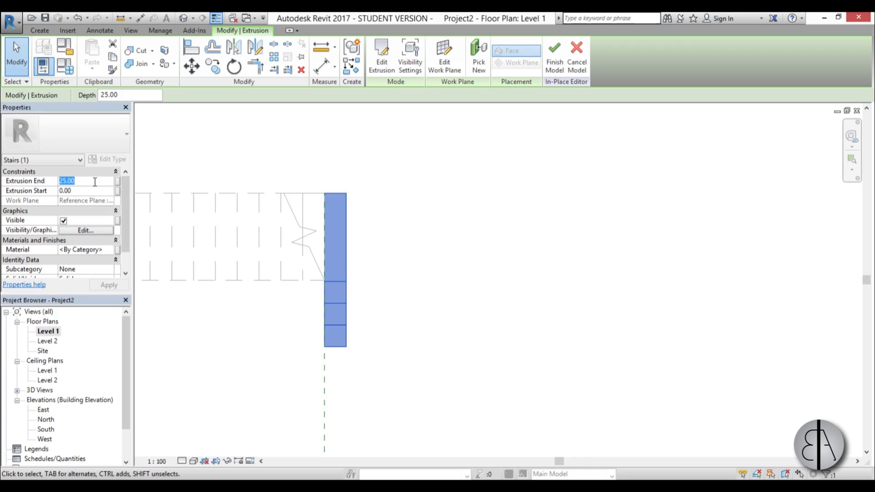
pyautogui.write('100')
pyautogui.press('Return')
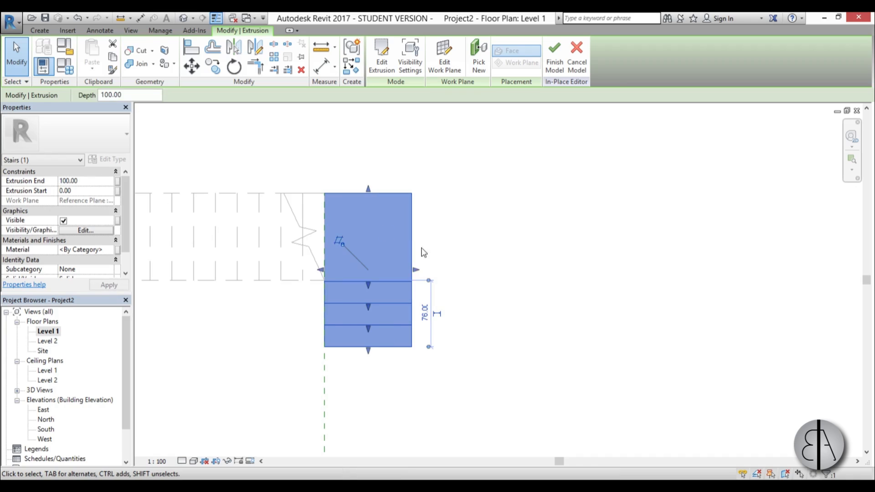
pyautogui.click(503, 322)
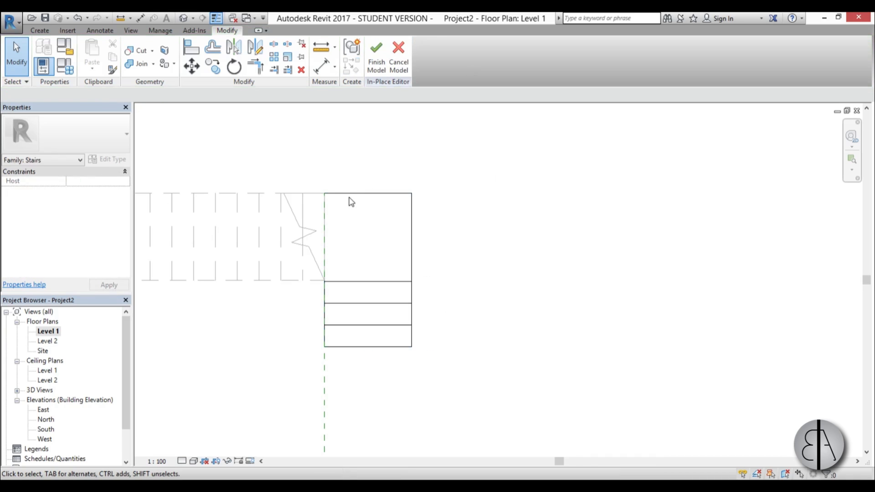
# - In the 3D view, assign the material Concrete, Sand/Cement Screed to the stepped extrusion
pyautogui.click(182, 19)
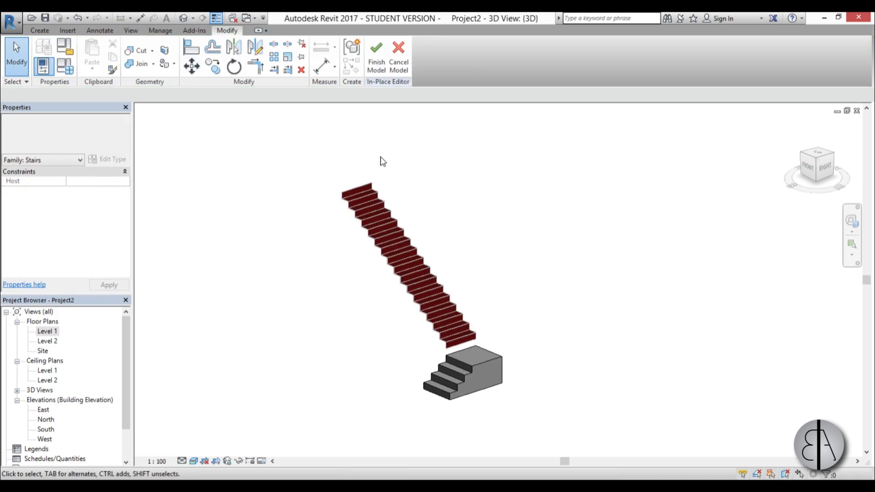
pyautogui.scroll(3, 444, 375)
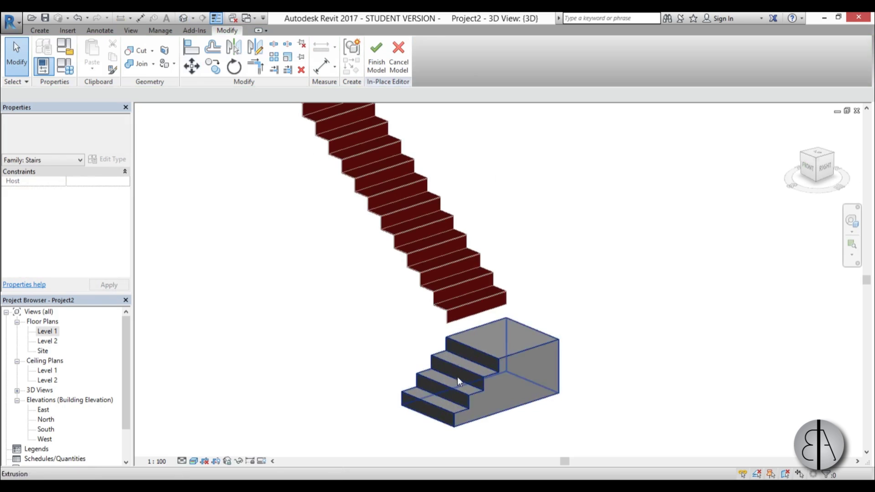
pyautogui.keyDown('shift'); pyautogui.moveTo(457, 376); pyautogui.dragTo(526, 372, button='middle'); pyautogui.keyUp('shift')
pyautogui.click(574, 358)
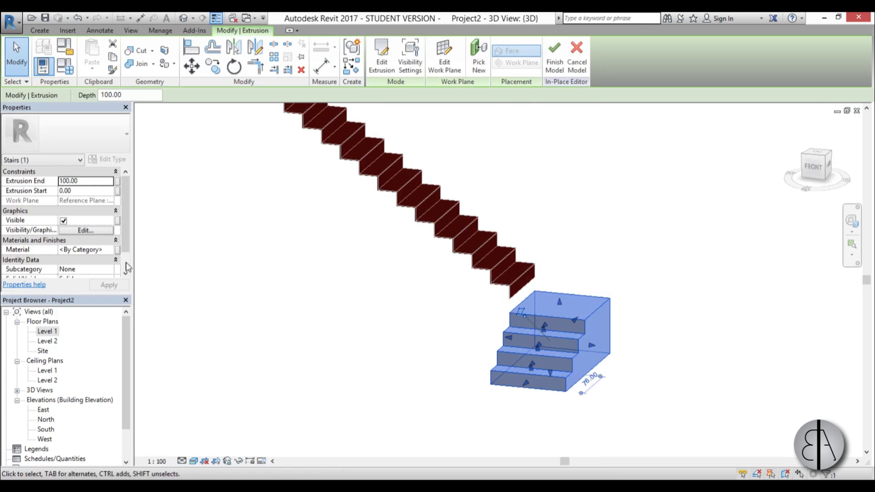
pyautogui.click(109, 253)
pyautogui.click(111, 250)
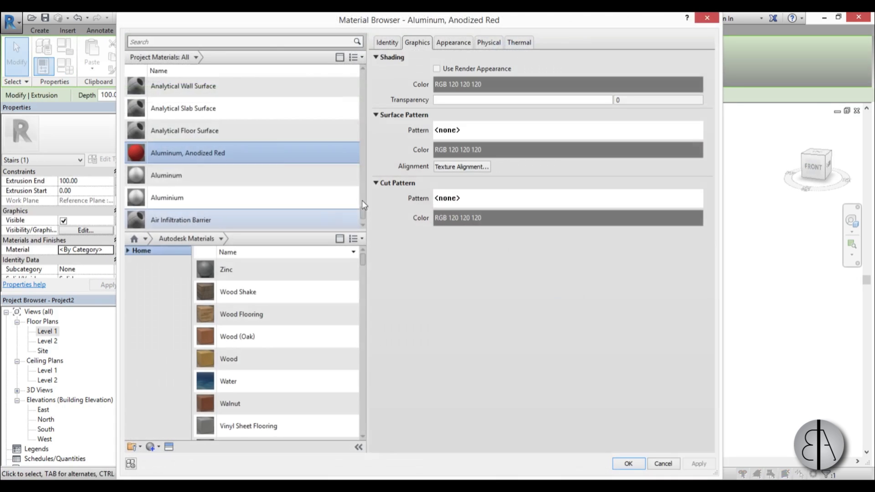
pyautogui.click(220, 43)
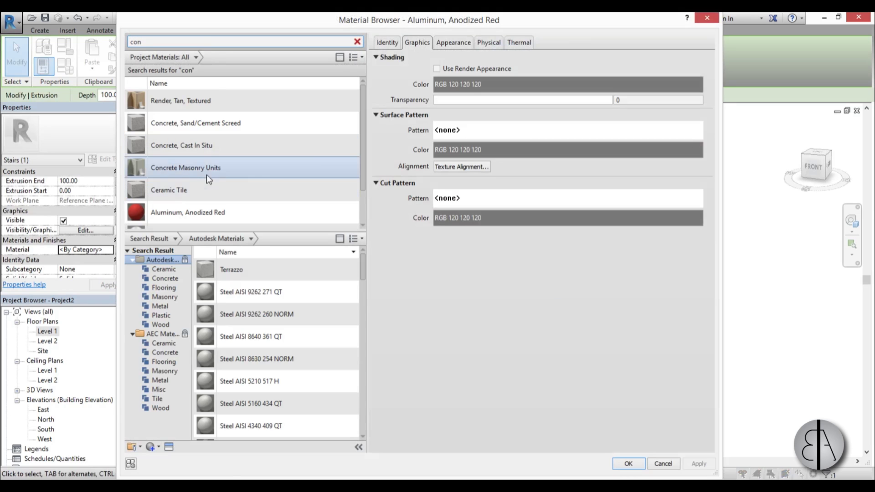
pyautogui.click(202, 123)
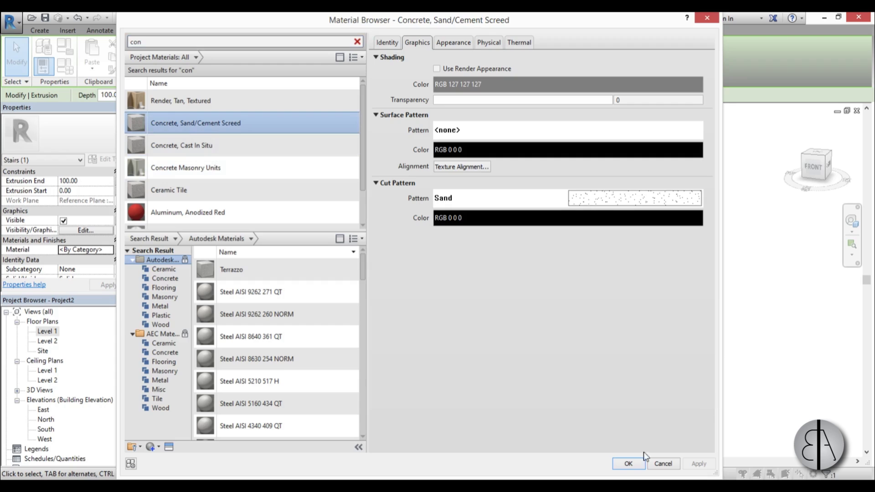
pyautogui.click(631, 463)
pyautogui.click(423, 367)
pyautogui.scroll(-3, 448, 319)
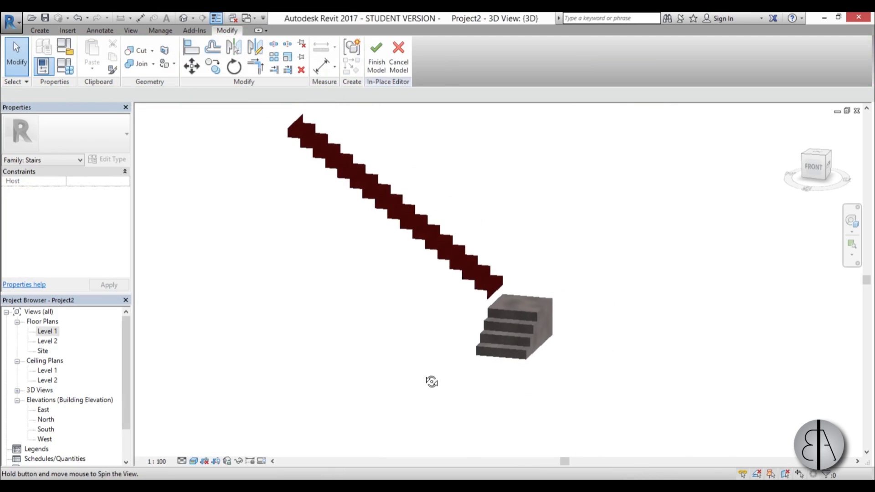
# - Set the concrete stepped extrusion's Extrusion Start to 25 and its Extrusion End to 125
pyautogui.scroll(6, 456, 371)
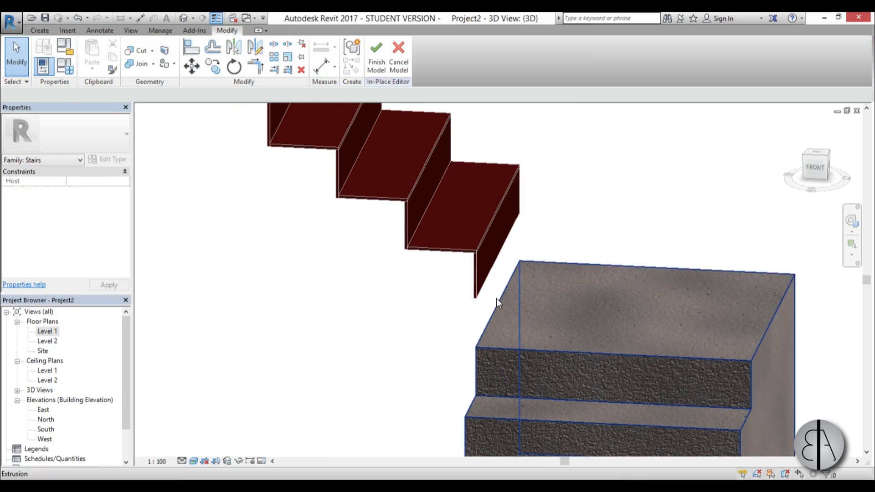
pyautogui.keyDown('shift'); pyautogui.moveTo(500, 344); pyautogui.dragTo(525, 353, button='middle'); pyautogui.keyUp('shift')
pyautogui.scroll(-2, 580, 258)
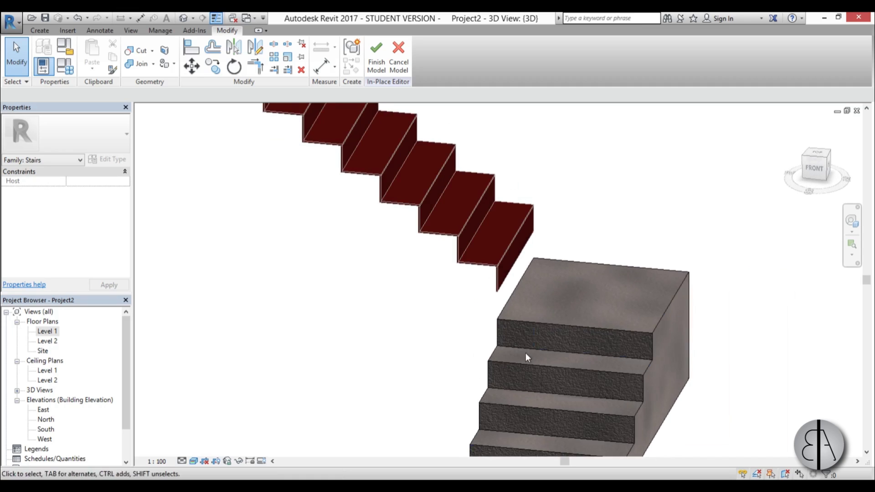
pyautogui.click(516, 335)
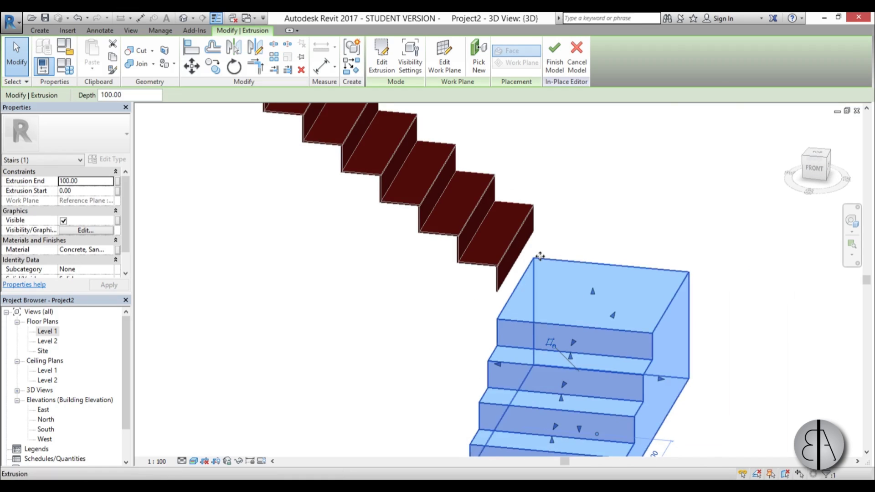
pyautogui.click(92, 190)
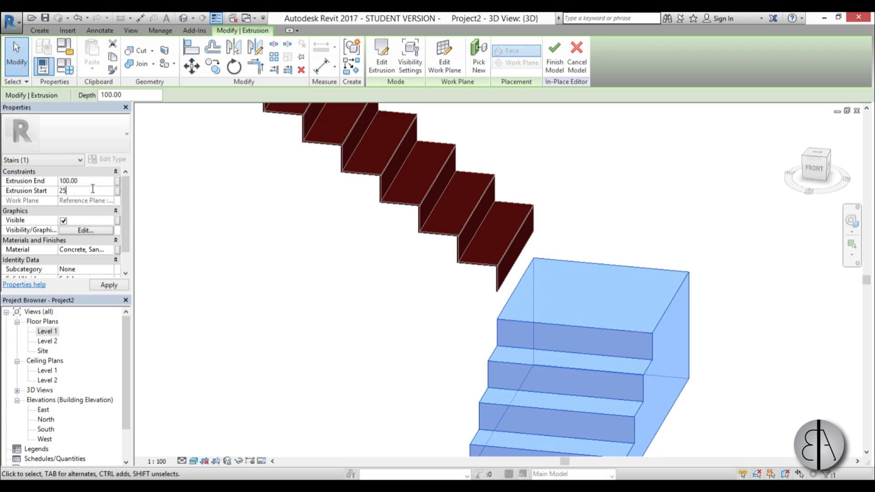
pyautogui.click(91, 182)
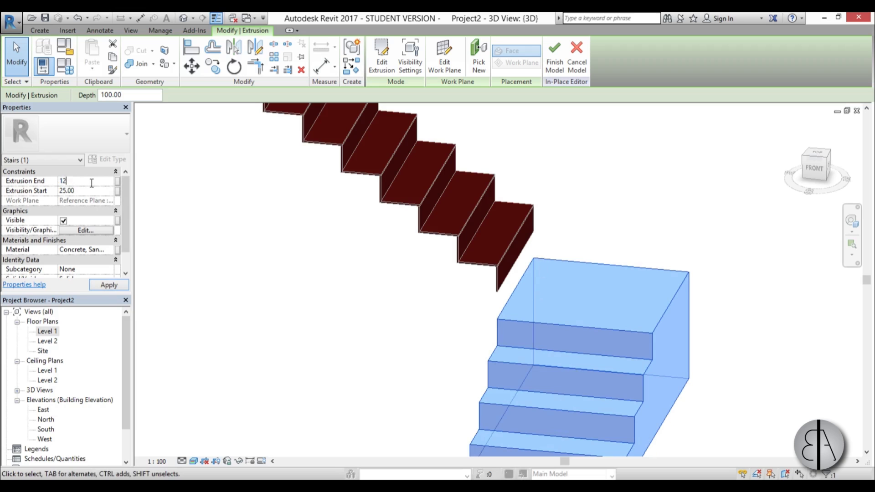
pyautogui.keyDown('shift'); pyautogui.moveTo(627, 235); pyautogui.dragTo(613, 258, button='middle'); pyautogui.keyUp('shift')
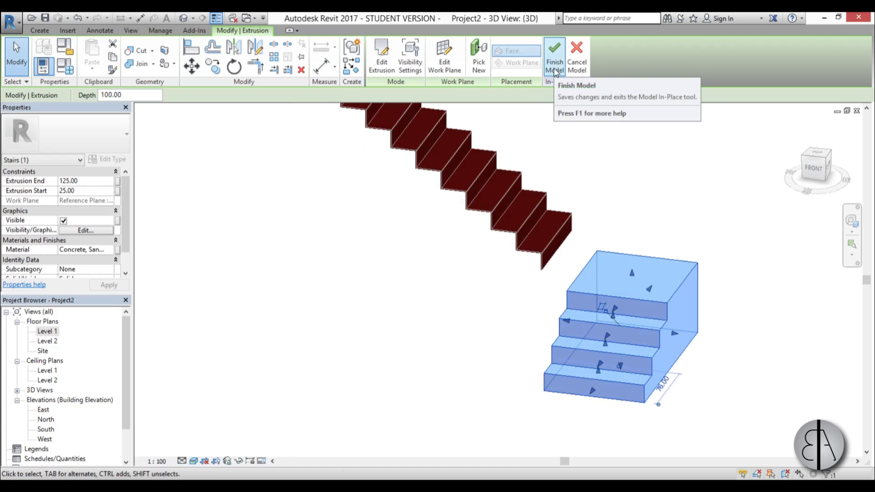
pyautogui.click(613, 181)
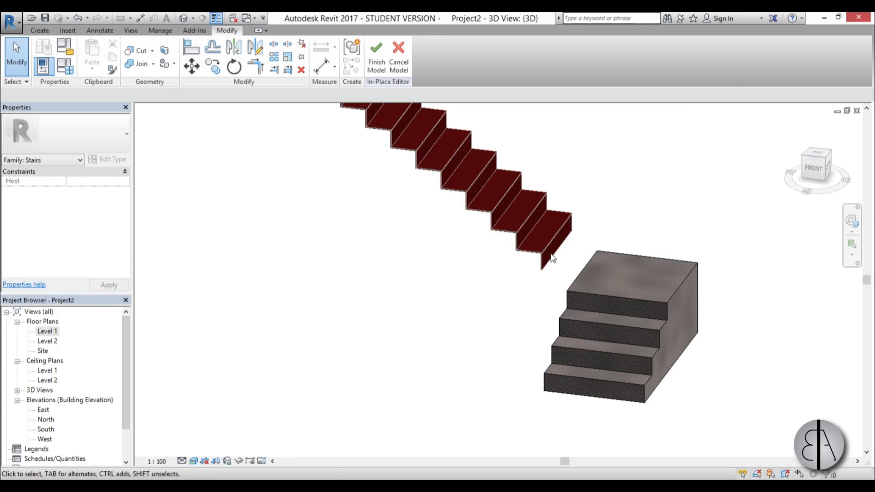
# - In the South elevation, start an extrusion on a work plane picked from the stair's face and sketch a rectangle over the lowest tread's profile
pyautogui.keyDown('shift'); pyautogui.moveTo(536, 324); pyautogui.dragTo(614, 323, button='middle'); pyautogui.keyUp('shift')
pyautogui.keyDown('shift'); pyautogui.moveTo(567, 370); pyautogui.dragTo(509, 355, button='middle'); pyautogui.keyUp('shift')
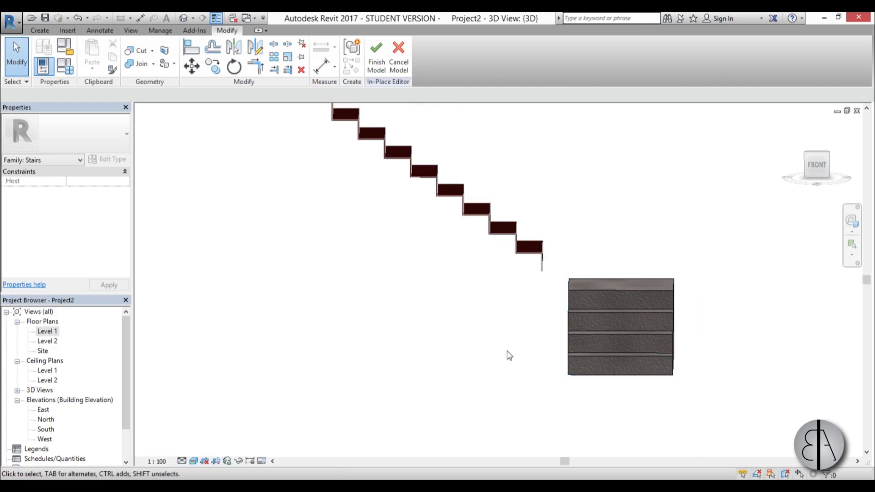
pyautogui.doubleClick(46, 429)
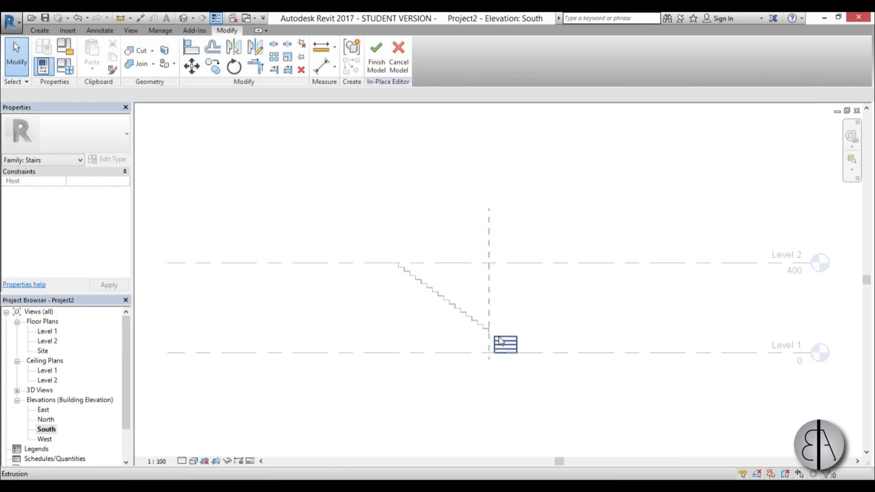
pyautogui.scroll(5, 486, 351)
pyautogui.scroll(5, 476, 330)
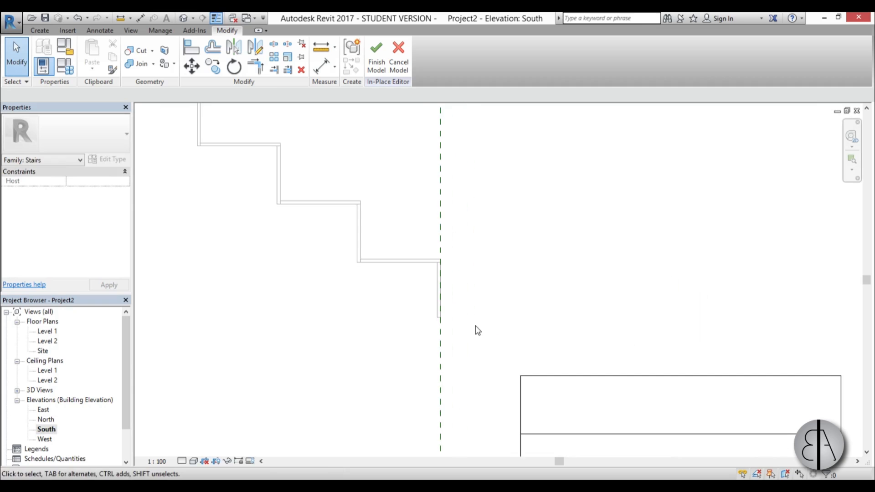
pyautogui.click(40, 30)
pyautogui.click(98, 56)
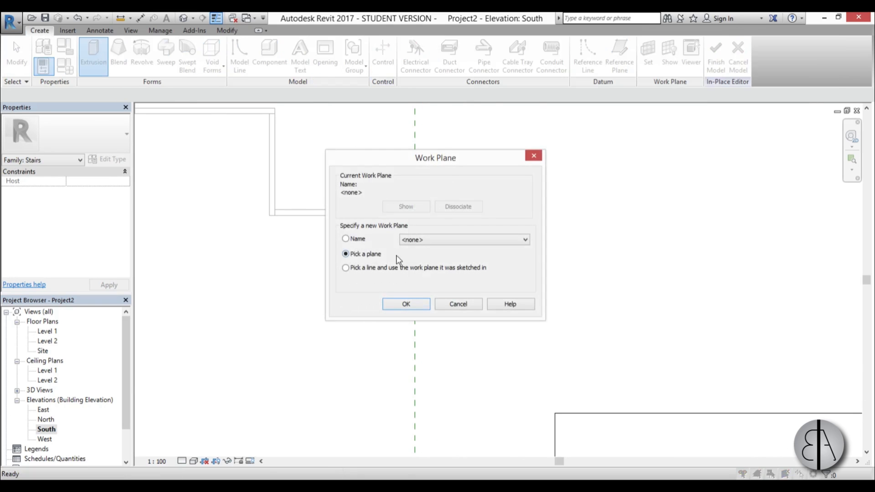
pyautogui.click(392, 304)
pyautogui.click(411, 238)
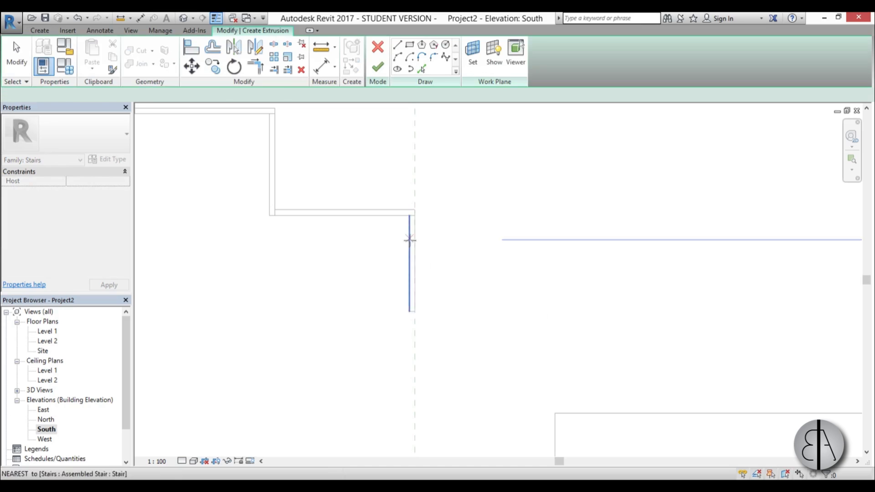
pyautogui.click(408, 46)
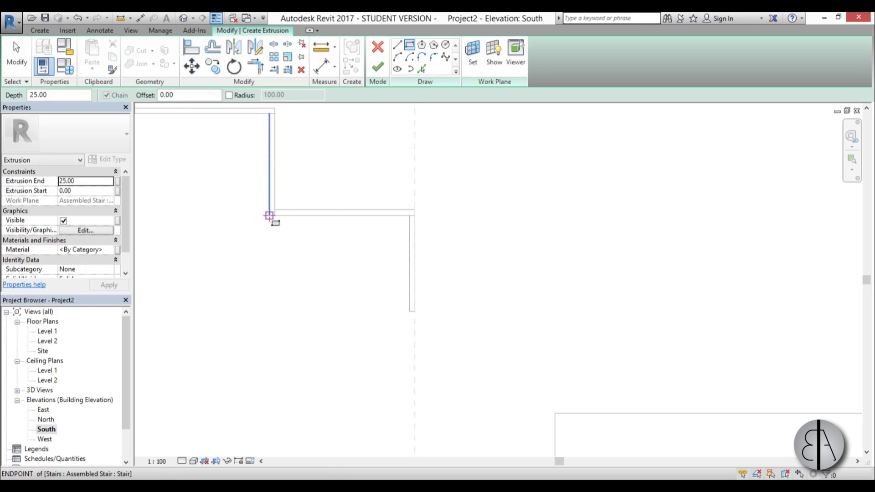
pyautogui.click(270, 214)
pyautogui.click(415, 210)
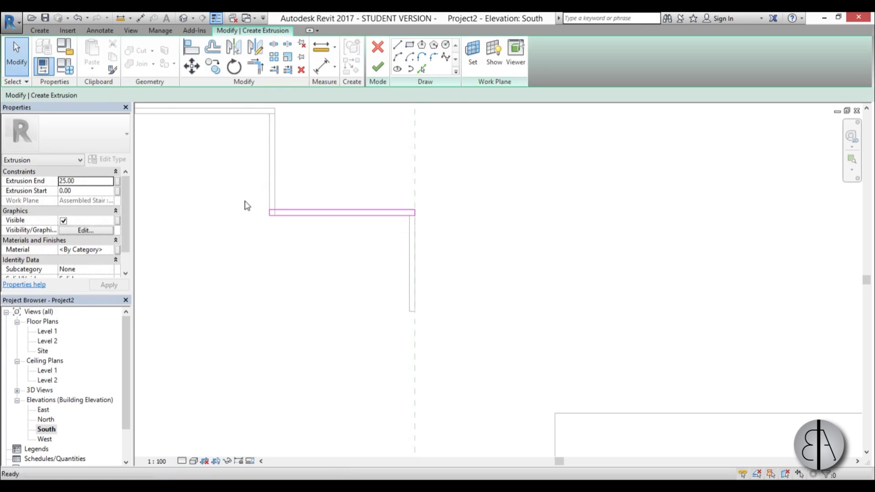
# - Move the whole tread rectangle from its upper left corner to the lower left corner of the red stair's lowest riser
pyautogui.moveTo(246, 205); pyautogui.dragTo(417, 218)
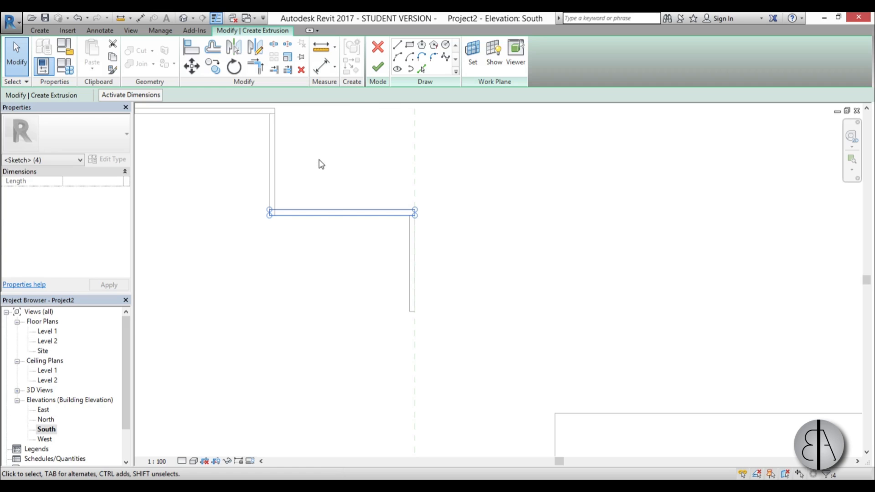
pyautogui.press('m')
pyautogui.press('v')
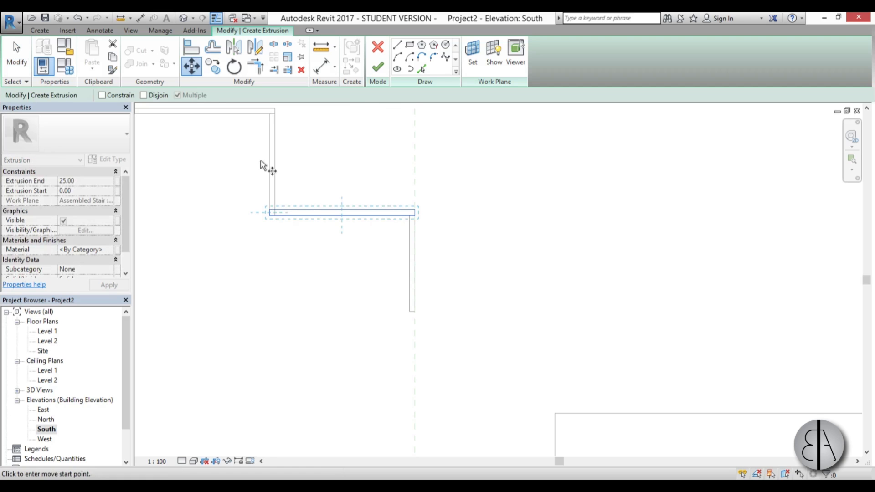
pyautogui.click(269, 210)
pyautogui.click(409, 314)
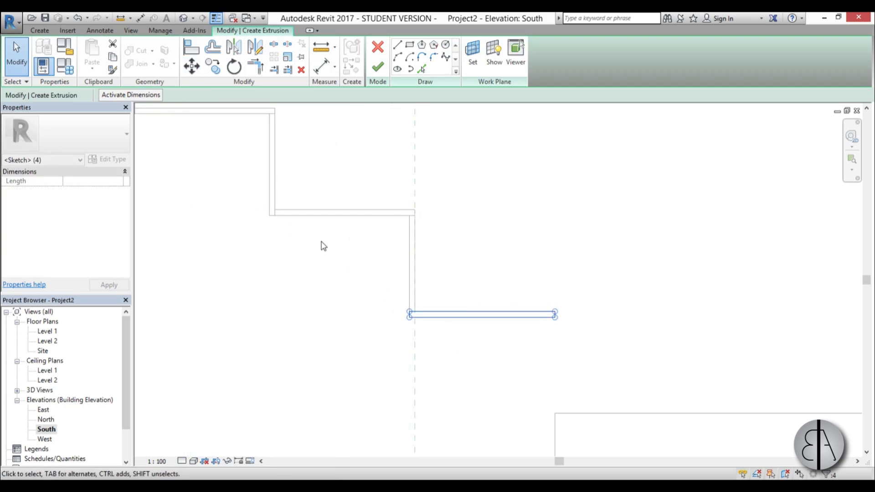
pyautogui.scroll(-3, 323, 246)
pyautogui.press('Escape')
pyautogui.scroll(5, 437, 304)
pyautogui.scroll(-2, 422, 216)
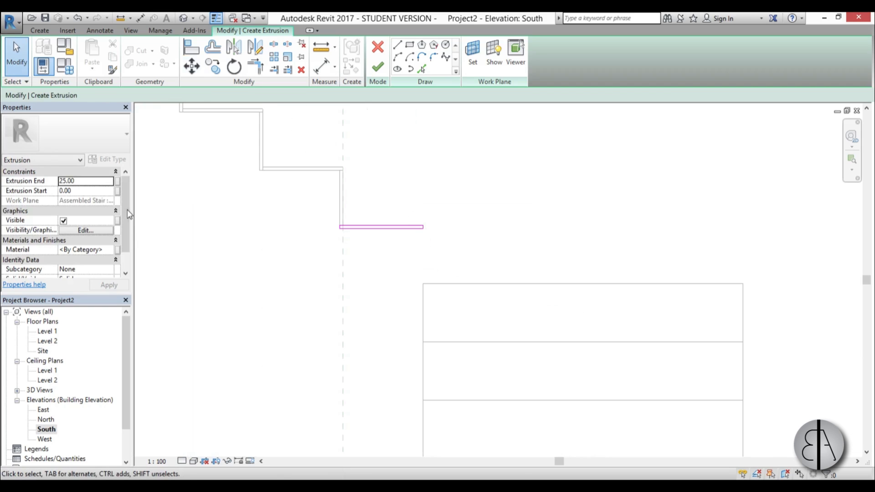
# - Assign the material Aluminum, Anodized Red to the tread extrusion and finish its sketch
pyautogui.click(108, 250)
pyautogui.click(109, 251)
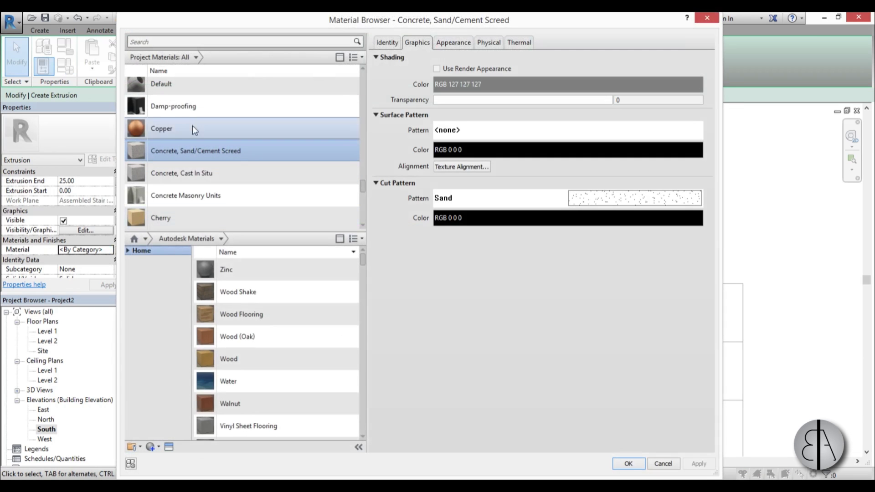
pyautogui.moveTo(363, 187); pyautogui.dragTo(364, 214)
pyautogui.click(268, 167)
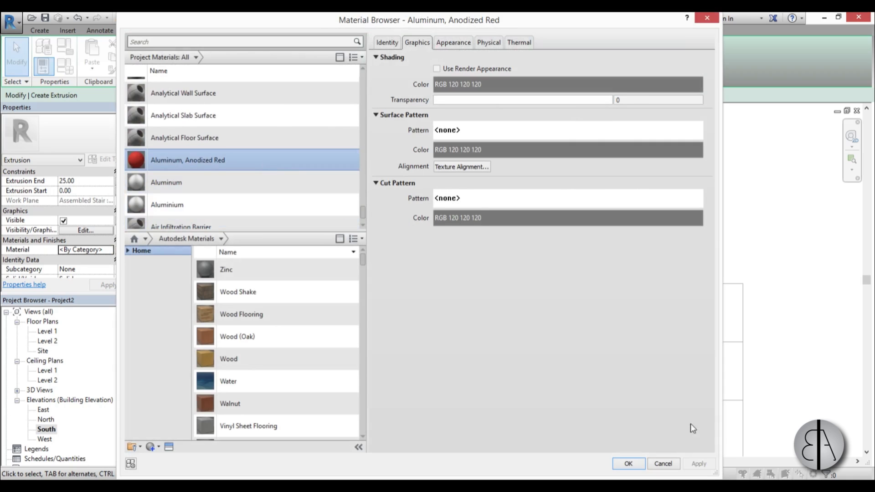
pyautogui.click(634, 459)
pyautogui.click(377, 67)
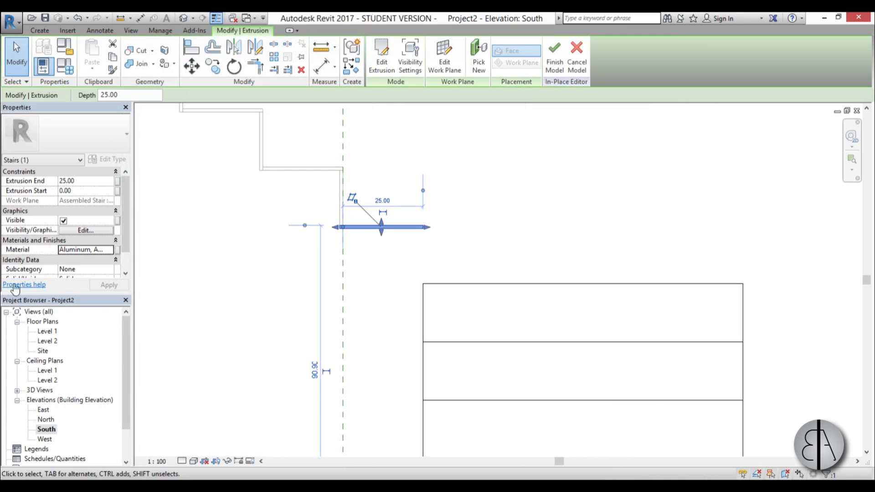
# - In the Level 1 floor plan, stretch the new tread's two ends to line up with the red stair's two side edges
pyautogui.doubleClick(47, 331)
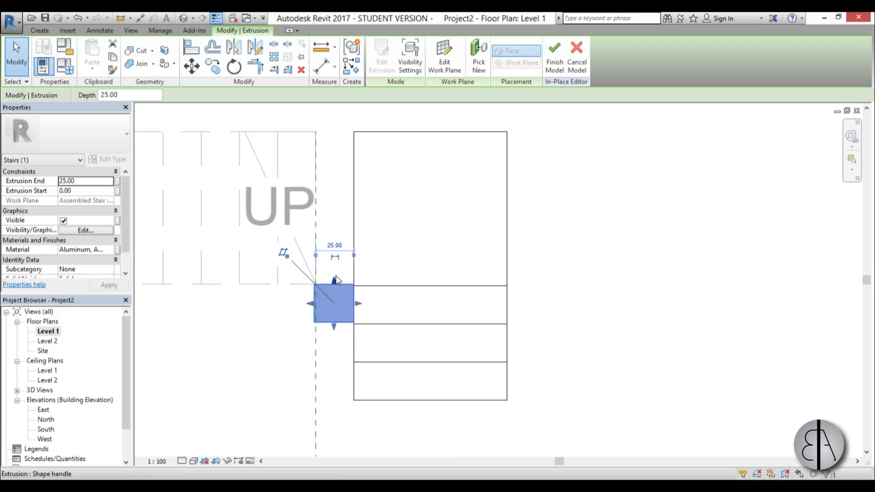
pyautogui.moveTo(335, 282); pyautogui.dragTo(337, 132)
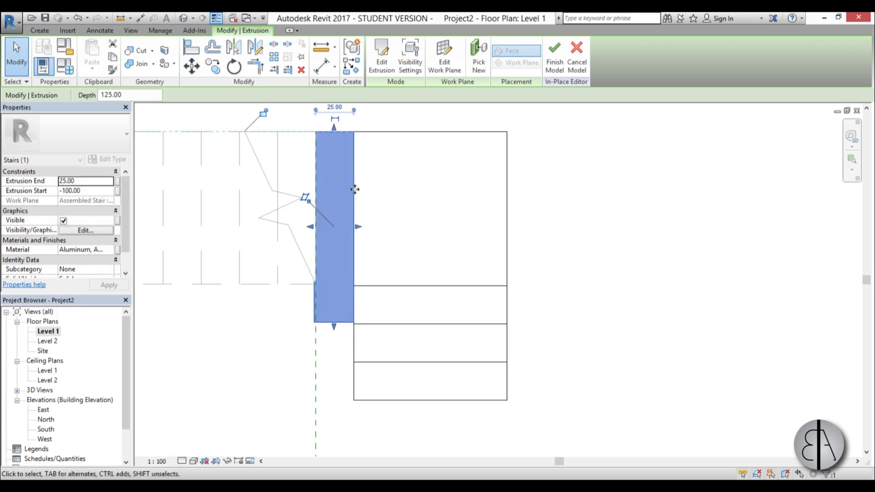
pyautogui.moveTo(334, 327); pyautogui.dragTo(335, 284)
pyautogui.click(332, 365)
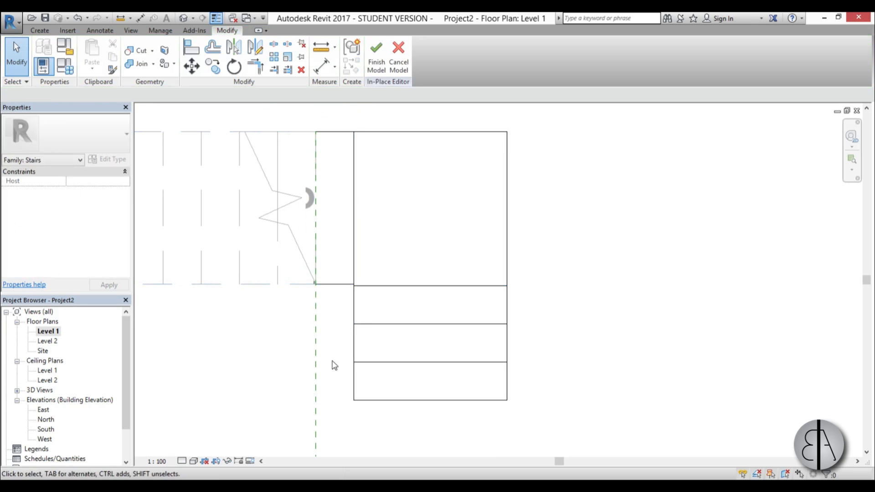
# - Finish the in-place model and view the completed stair in 3D
pyautogui.click(384, 71)
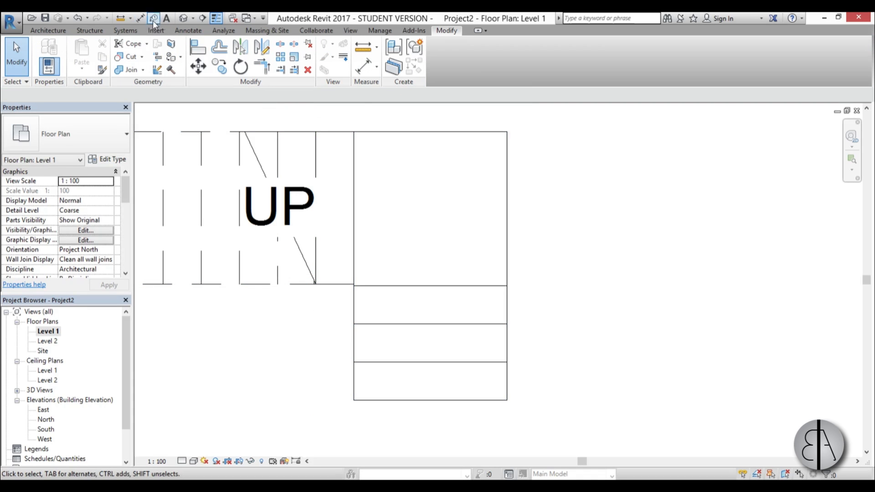
pyautogui.click(183, 19)
pyautogui.keyDown('shift'); pyautogui.moveTo(469, 188); pyautogui.dragTo(443, 266, button='middle'); pyautogui.keyUp('shift')
pyautogui.scroll(-3, 497, 344)
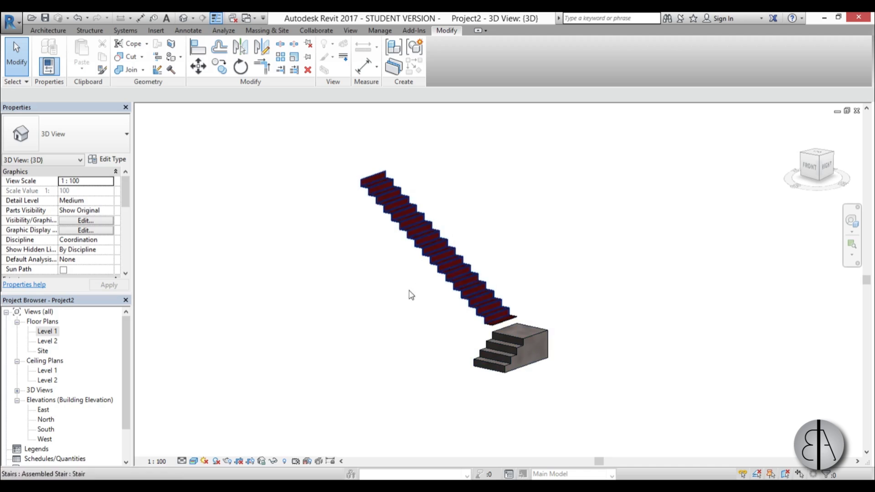
# - In the Level 1 floor plan, start a floor and sketch a rectangular boundary of about 2410 by 1230 around the stair
pyautogui.doubleClick(53, 331)
pyautogui.scroll(-6, 474, 270)
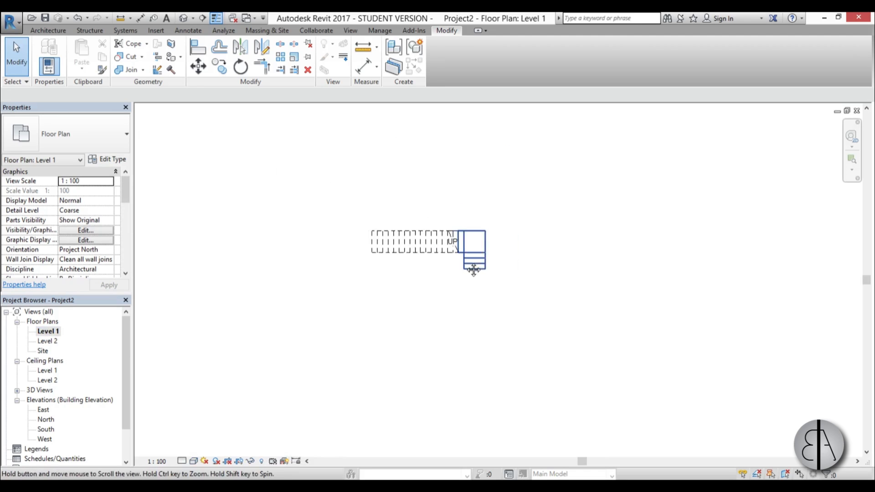
pyautogui.moveTo(474, 270); pyautogui.dragTo(468, 270, button='middle')
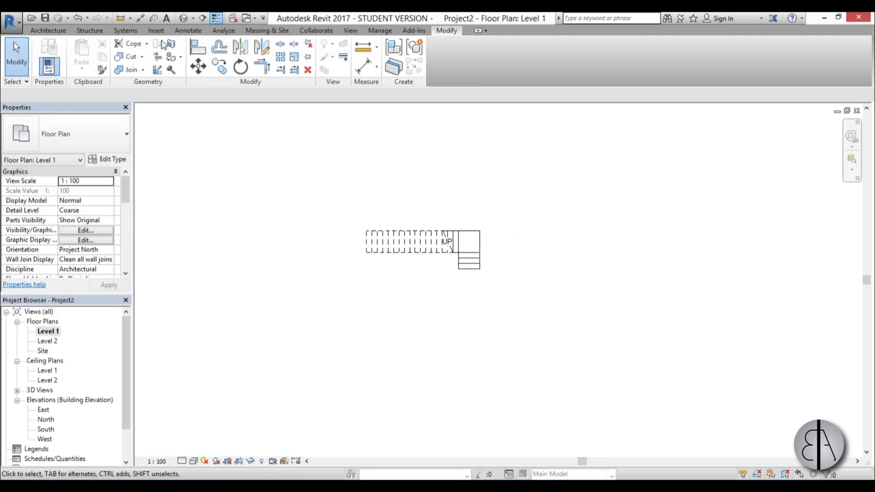
pyautogui.click(54, 33)
pyautogui.click(251, 50)
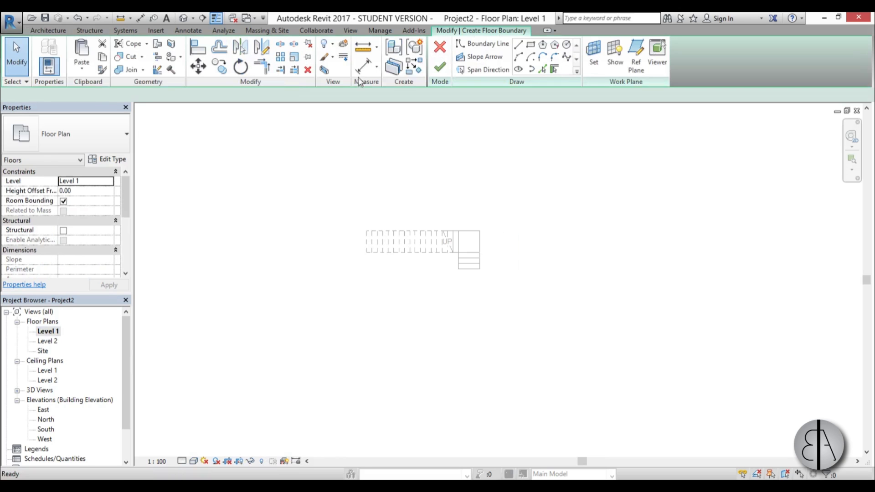
pyautogui.click(531, 44)
pyautogui.scroll(-3, 537, 191)
pyautogui.click(572, 145)
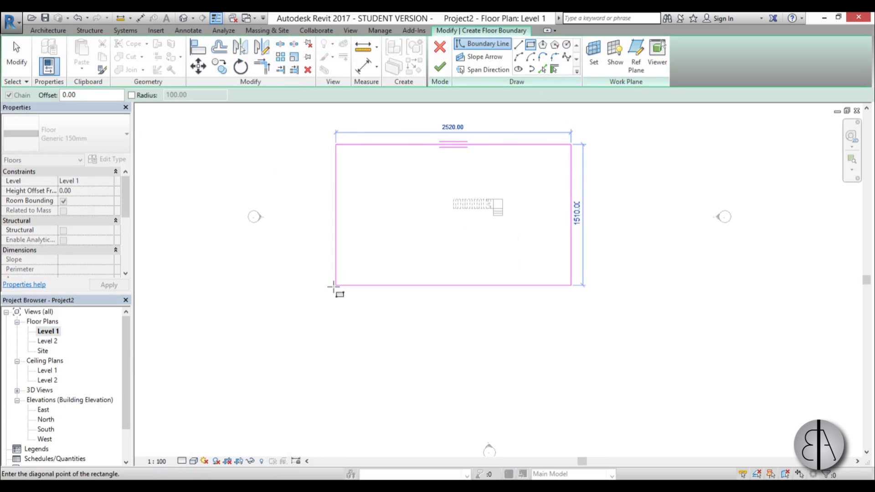
pyautogui.click(345, 259)
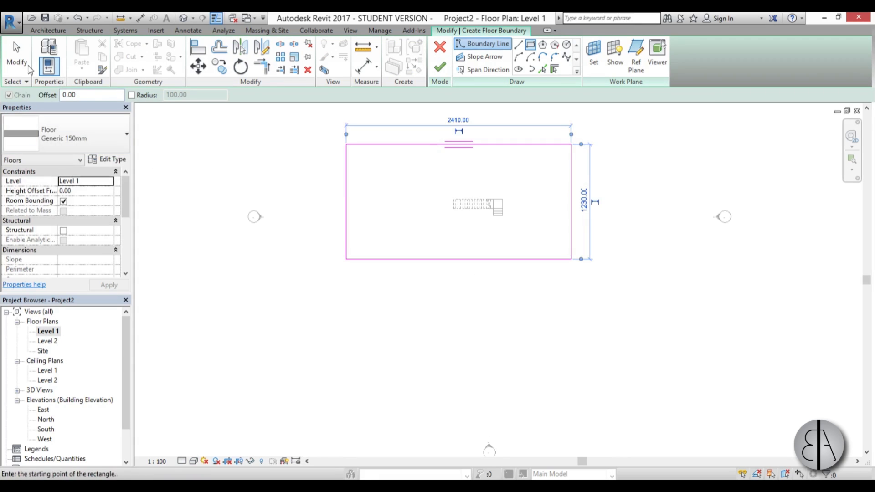
# - Shrink the floor boundary by moving its left edge inward to a width of about 1810 and its lower edge closer to the stair
pyautogui.press('Escape')
pyautogui.press('Escape')
pyautogui.moveTo(347, 215); pyautogui.dragTo(401, 214)
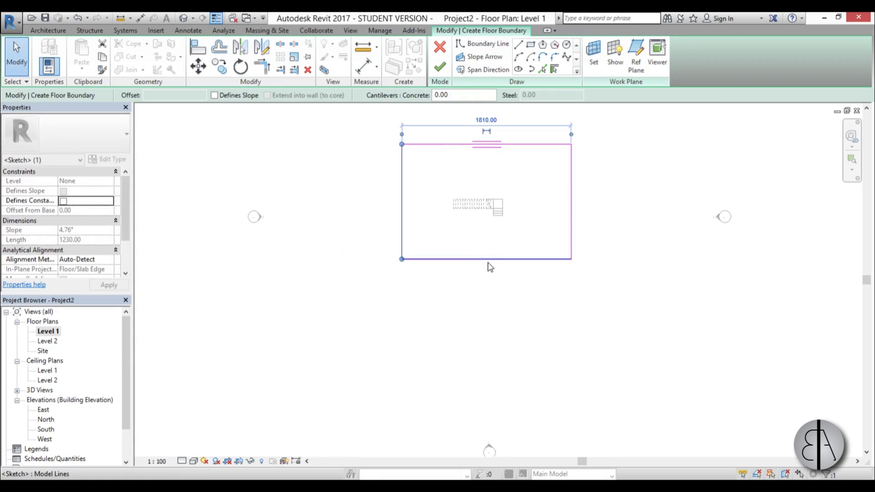
pyautogui.moveTo(486, 259); pyautogui.dragTo(485, 237)
# - Move the whole floor boundary down and left to centre it around the stair, and finish the floor
pyautogui.moveTo(367, 122); pyautogui.dragTo(624, 290)
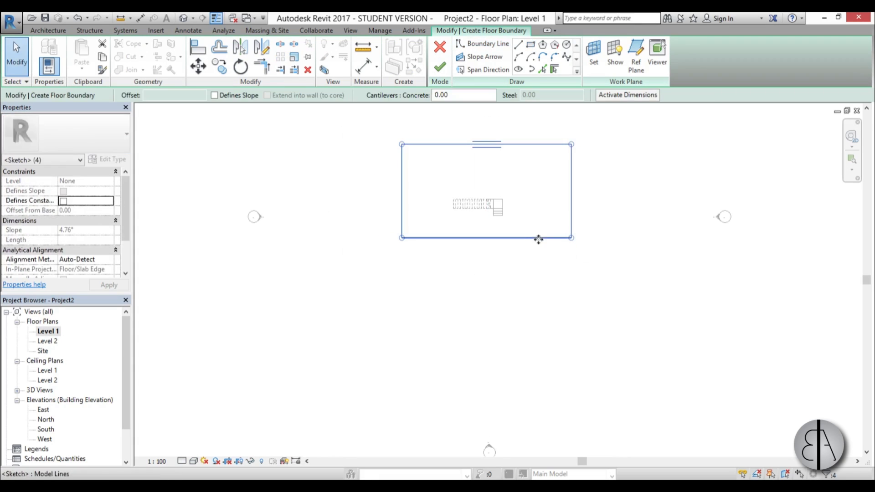
pyautogui.moveTo(538, 238)
pyautogui.mouseDown()
pyautogui.moveTo(503, 258)
pyautogui.moveTo(512, 267)
pyautogui.moveTo(513, 257)
pyautogui.mouseUp()
pyautogui.click(514, 211)
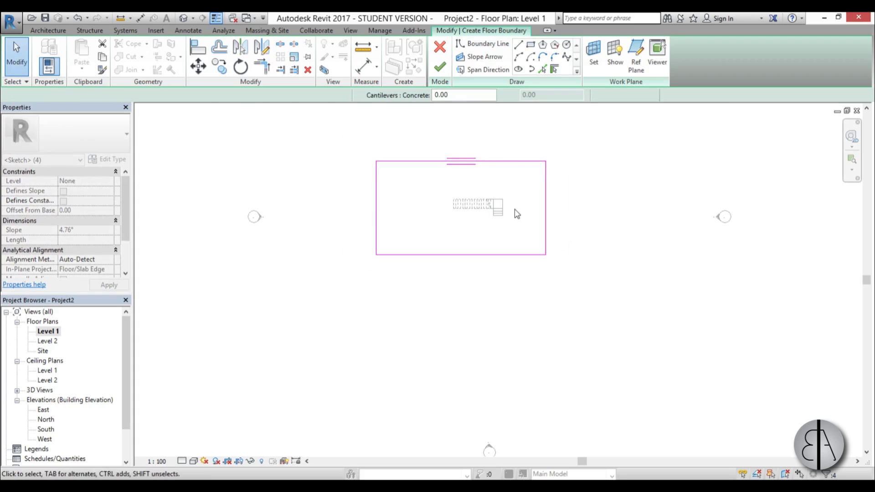
pyautogui.scroll(1, 487, 170)
pyautogui.click(440, 68)
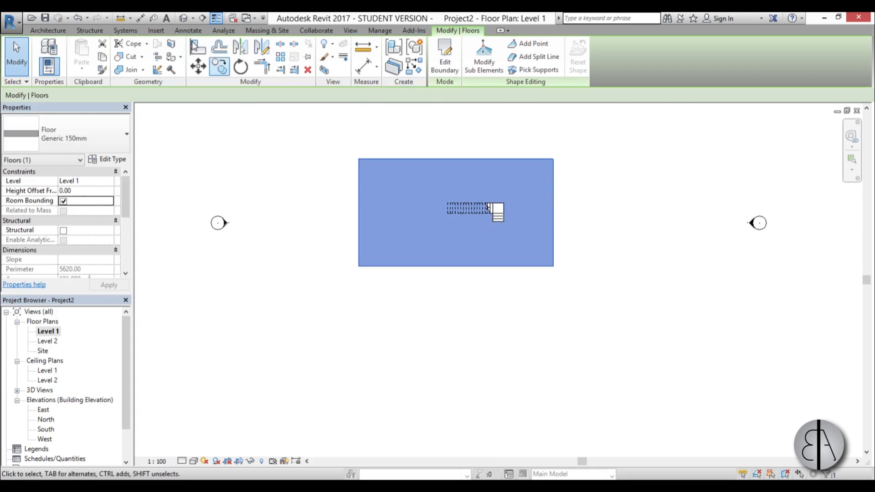
# - In the 3D view, copy the Level 1 floor and paste it aligned to Level 2
pyautogui.click(193, 19)
pyautogui.scroll(-2, 577, 340)
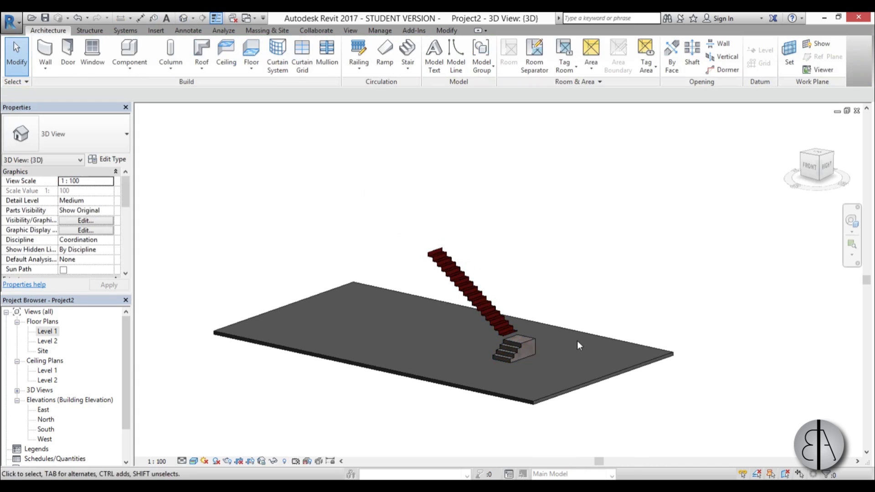
pyautogui.click(583, 338)
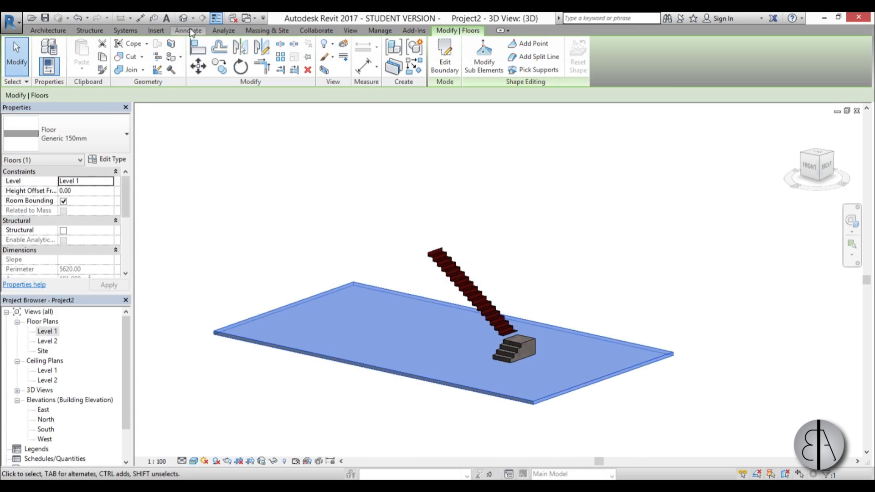
pyautogui.click(82, 68)
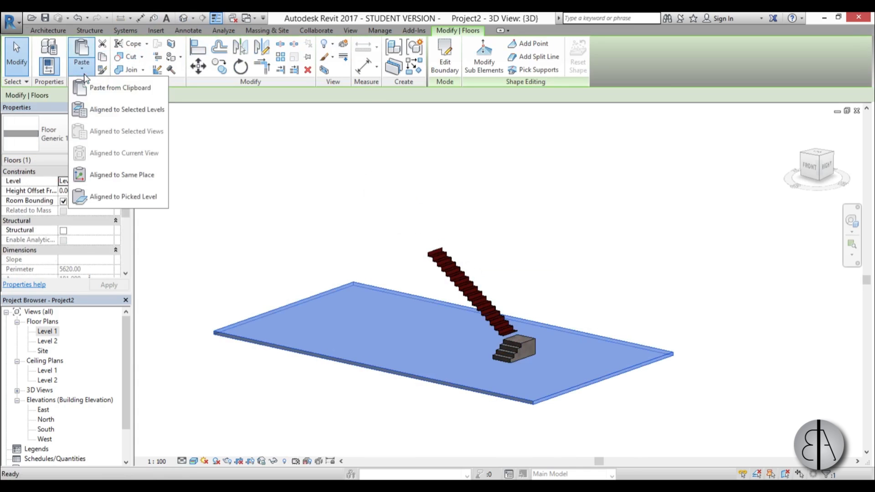
pyautogui.click(117, 111)
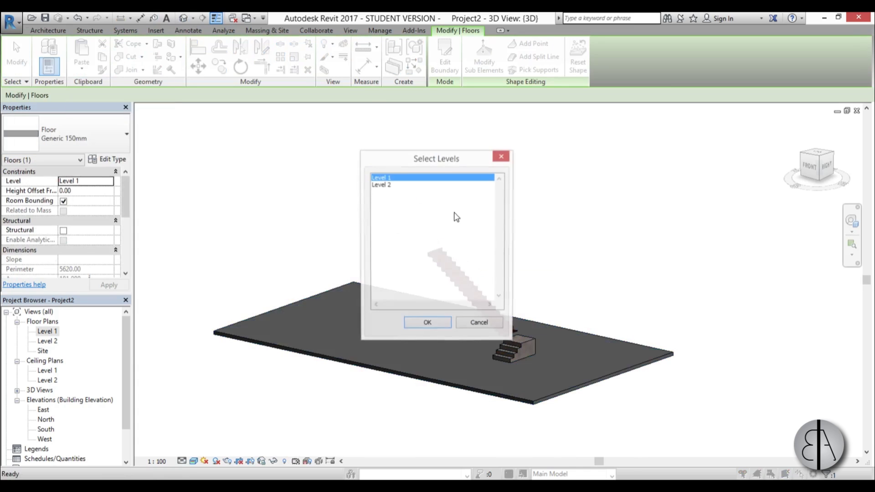
pyautogui.click(386, 186)
pyautogui.click(426, 323)
pyautogui.press('Escape')
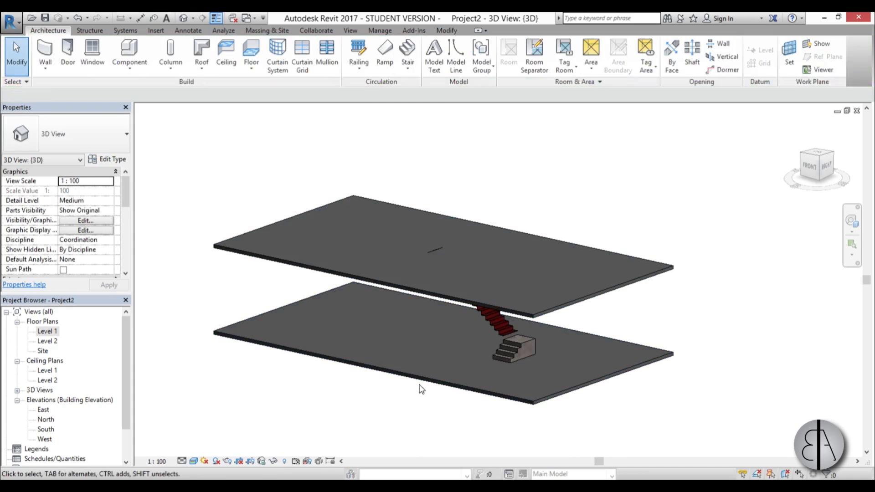
pyautogui.keyDown('shift'); pyautogui.moveTo(420, 385); pyautogui.dragTo(421, 410, button='middle'); pyautogui.keyUp('shift')
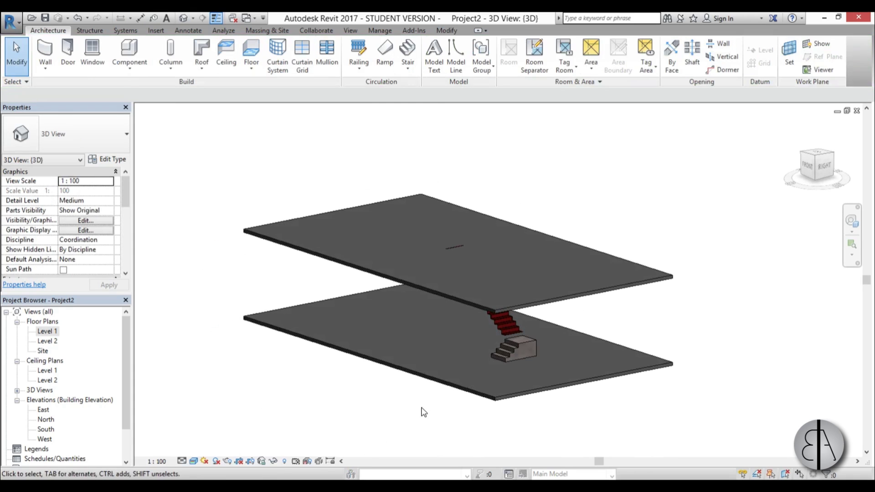
# - Set the structure layer material of the Generic 150mm floor type to Concrete, Sand/Cement Screed
pyautogui.click(314, 241)
pyautogui.click(112, 159)
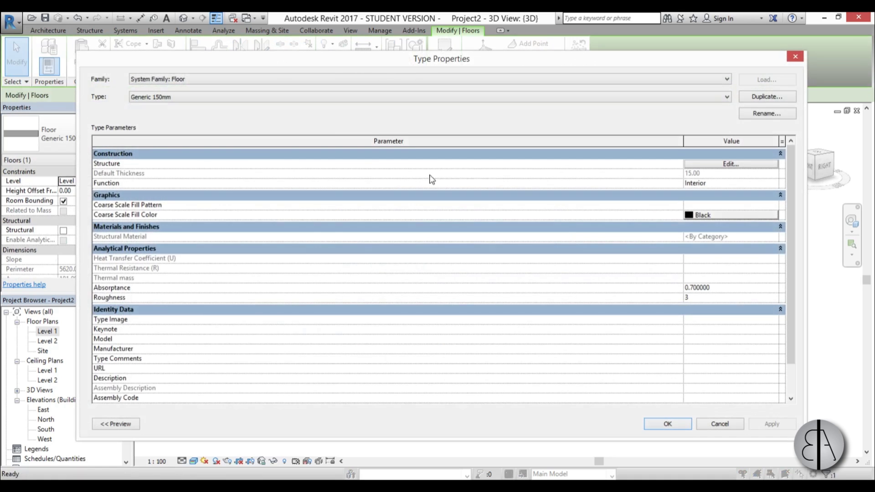
pyautogui.click(730, 164)
pyautogui.click(397, 163)
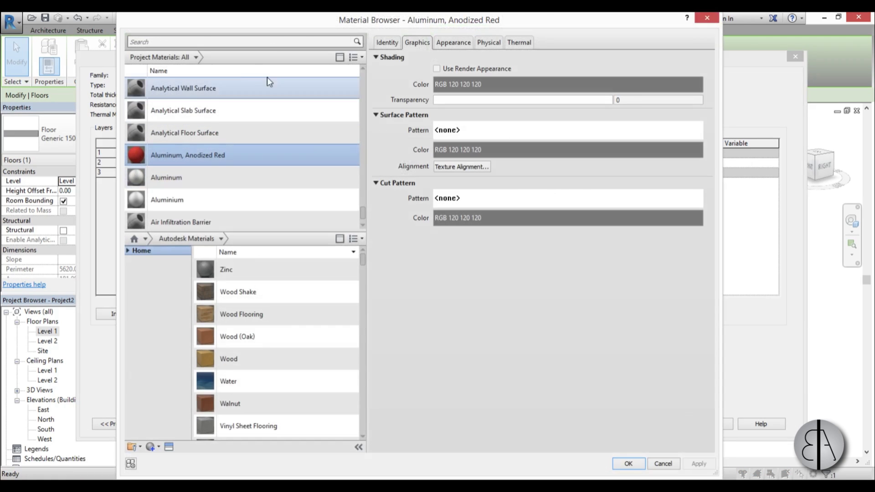
pyautogui.click(174, 46)
pyautogui.write('con')
pyautogui.click(219, 121)
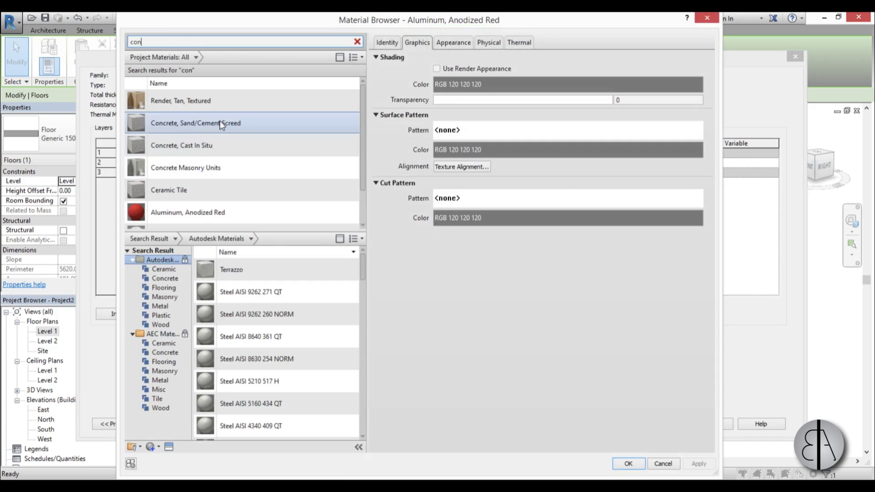
pyautogui.click(628, 464)
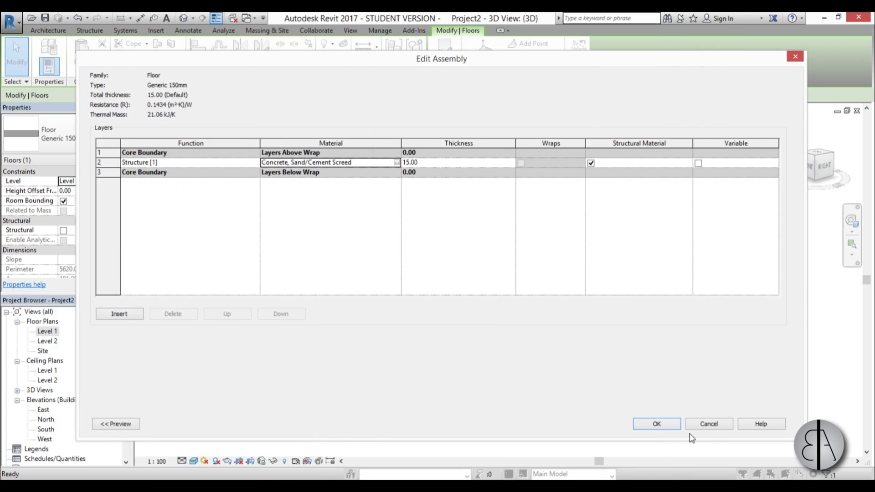
pyautogui.click(658, 425)
pyautogui.click(660, 427)
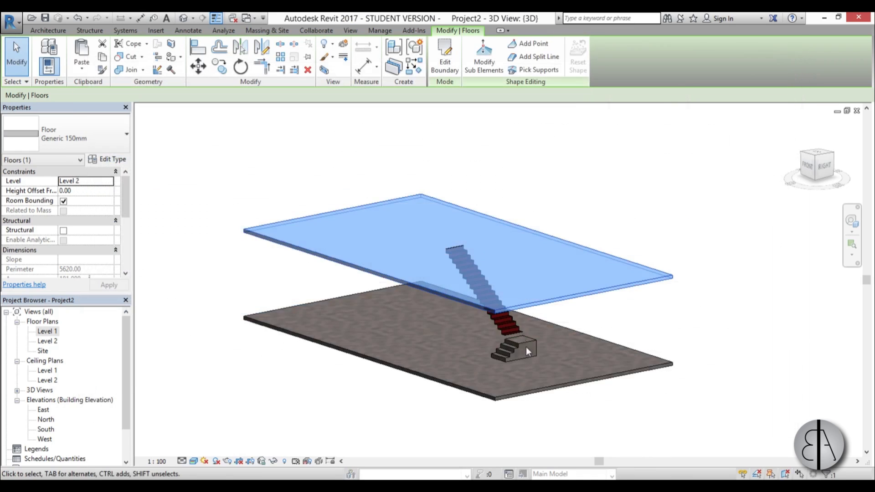
# - Edit the Level 2 floor's boundary and pick the top riser's side and upper edges of the red flight as boundary lines
pyautogui.scroll(-2, 526, 347)
pyautogui.click(377, 388)
pyautogui.click(434, 281)
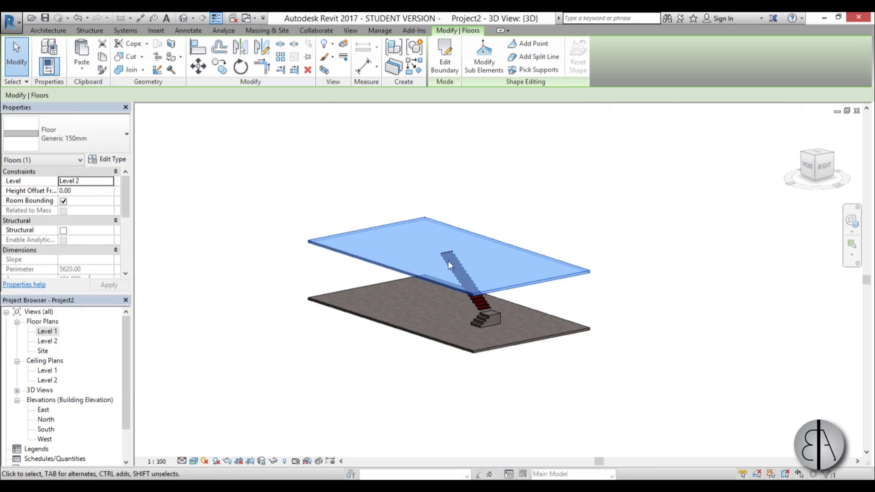
pyautogui.scroll(3, 459, 252)
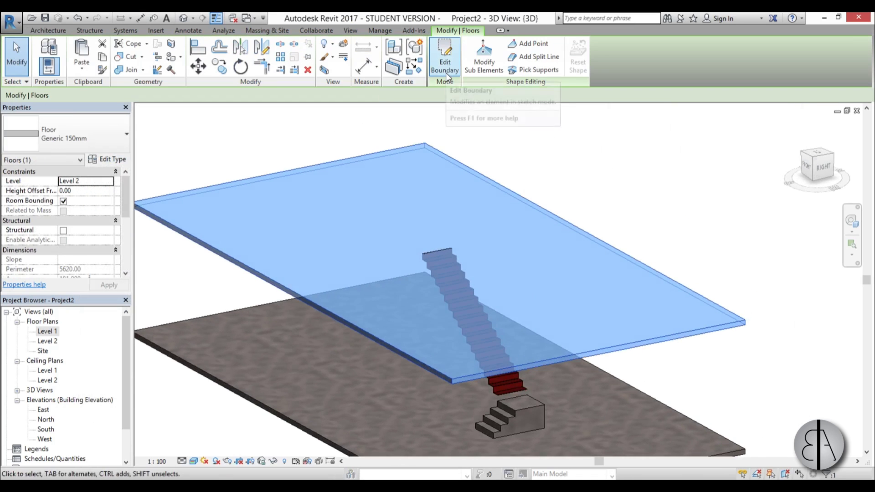
pyautogui.click(447, 64)
pyautogui.keyDown('shift'); pyautogui.moveTo(430, 113); pyautogui.dragTo(496, 224, button='middle'); pyautogui.keyUp('shift')
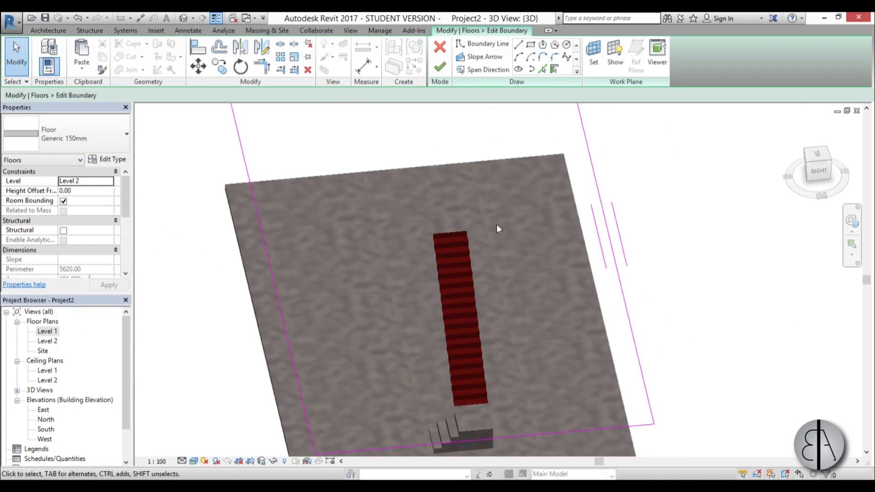
pyautogui.click(540, 71)
pyautogui.scroll(3, 449, 249)
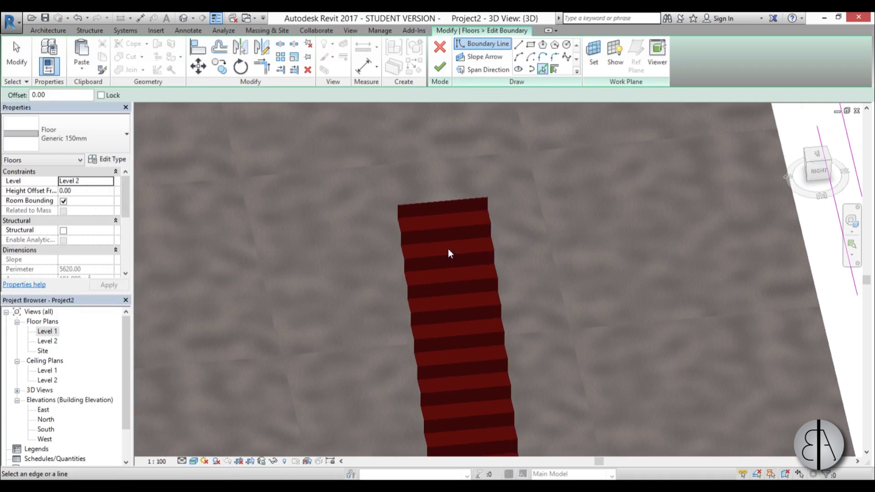
pyautogui.click(401, 225)
pyautogui.scroll(6, 447, 208)
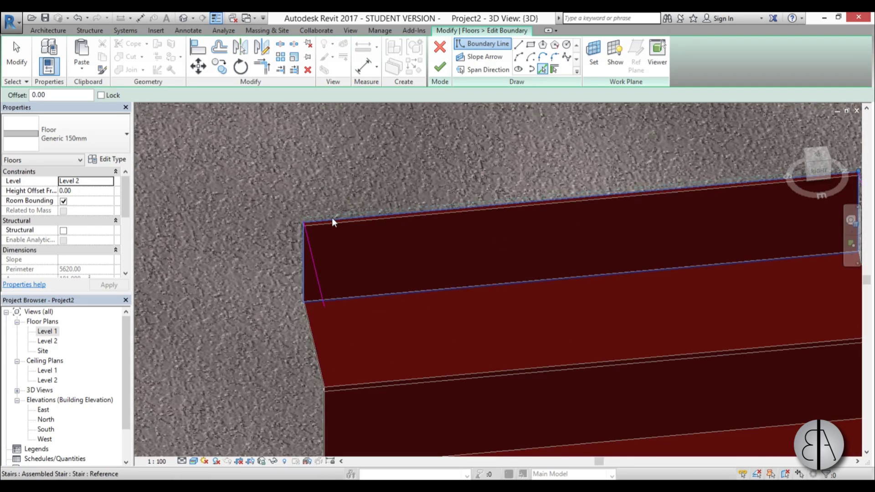
# - Pick the front edge of the red flight's lowest tread as the far boundary line of the stair opening
pyautogui.scroll(-10, 334, 150)
pyautogui.scroll(4, 359, 264)
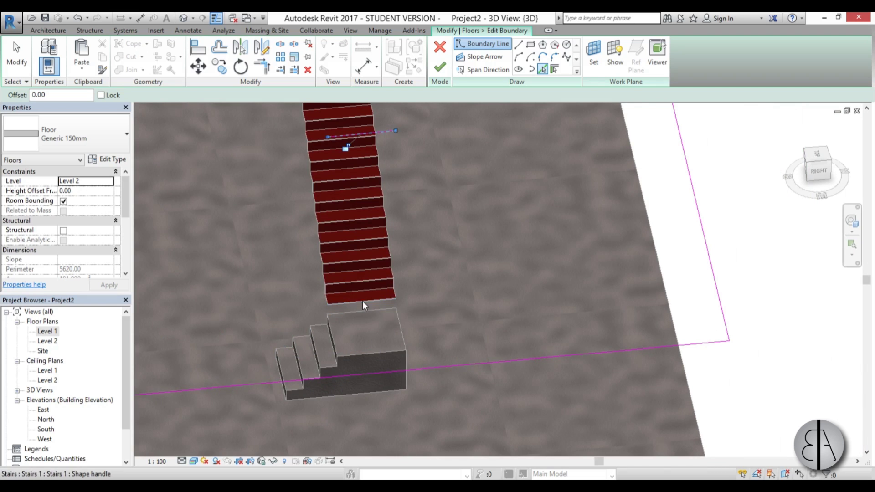
pyautogui.scroll(-5, 457, 307)
pyautogui.keyDown('shift'); pyautogui.moveTo(457, 306); pyautogui.dragTo(463, 303, button='middle'); pyautogui.keyUp('shift')
pyautogui.scroll(3, 348, 210)
pyautogui.scroll(2, 348, 208)
pyautogui.press('Escape')
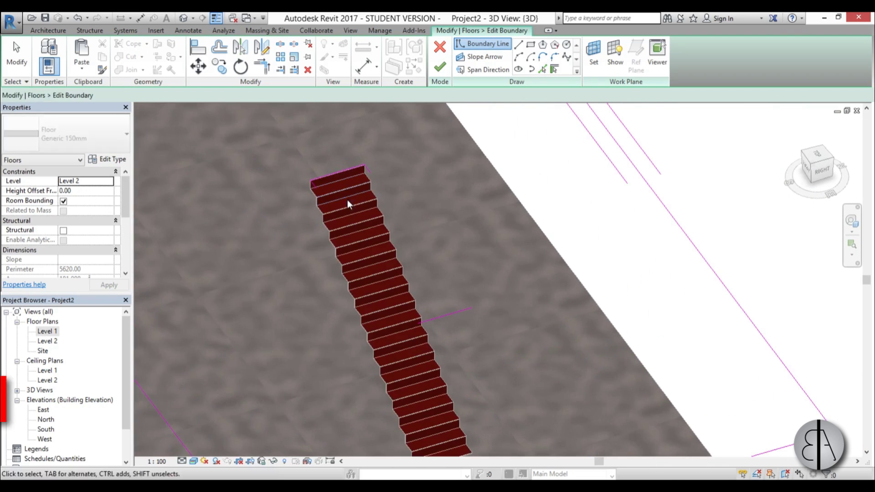
# - Trim and extend the picked lines into a closed rectangular stair opening, and finish the Level 2 floor boundary
pyautogui.press('t')
pyautogui.press('r')
pyautogui.scroll(3, 360, 234)
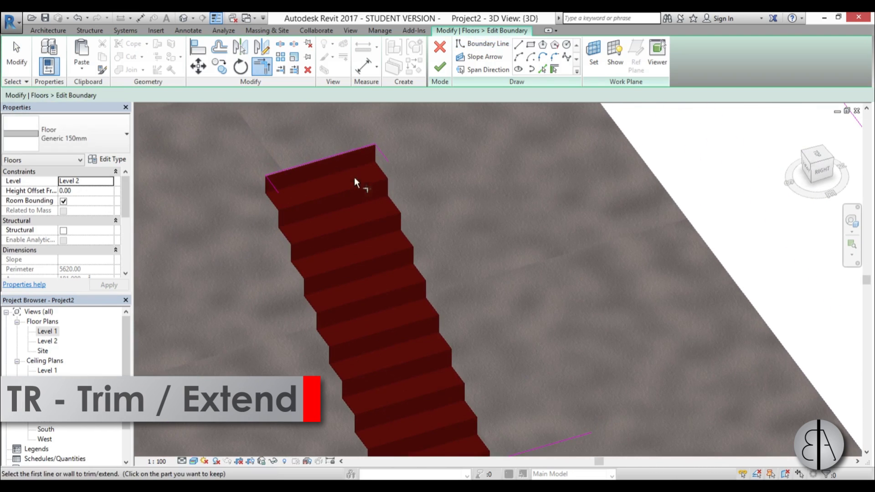
pyautogui.click(382, 154)
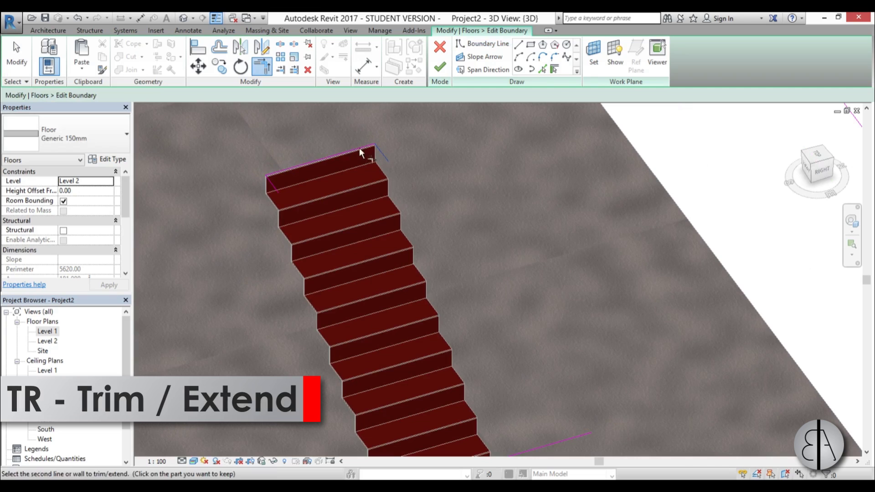
pyautogui.click(273, 181)
pyautogui.scroll(-3, 274, 186)
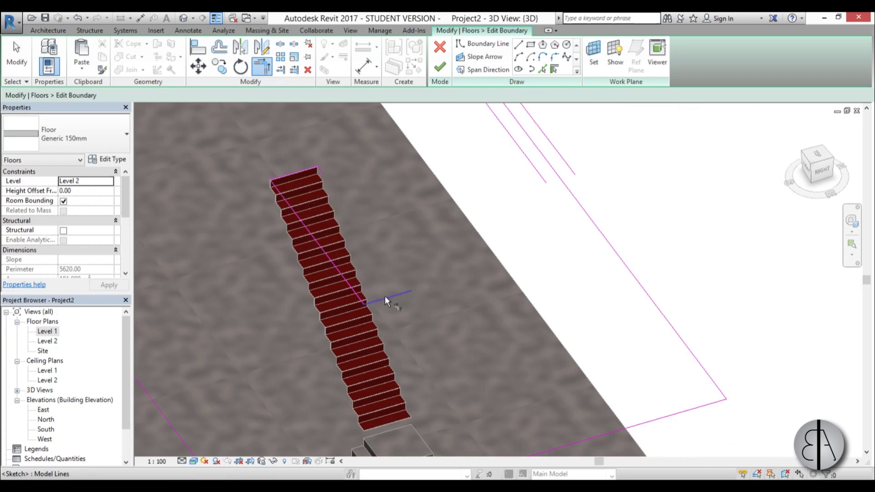
pyautogui.click(318, 171)
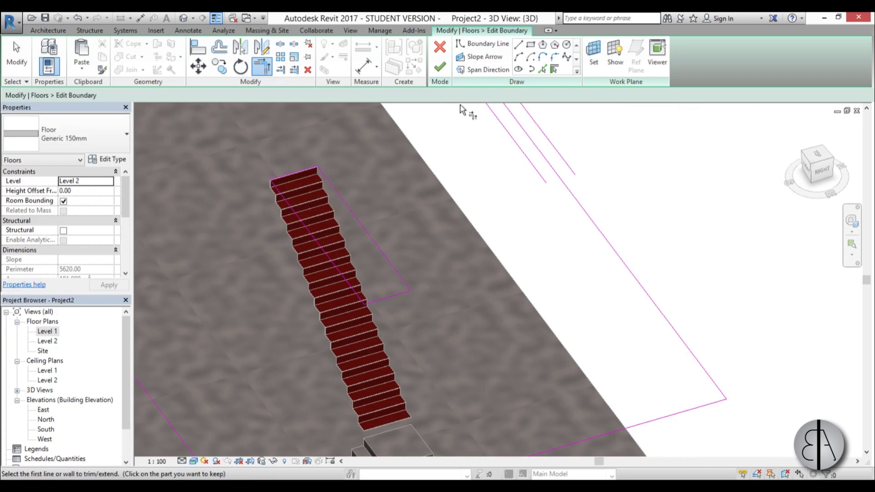
pyautogui.click(440, 77)
pyautogui.press('Escape')
# - Open the in-place concrete stair model for editing and switch to the South elevation
pyautogui.scroll(-5, 601, 235)
pyautogui.keyDown('shift'); pyautogui.moveTo(601, 235); pyautogui.dragTo(605, 322, button='middle'); pyautogui.keyUp('shift')
pyautogui.scroll(2, 412, 335)
pyautogui.click(412, 335)
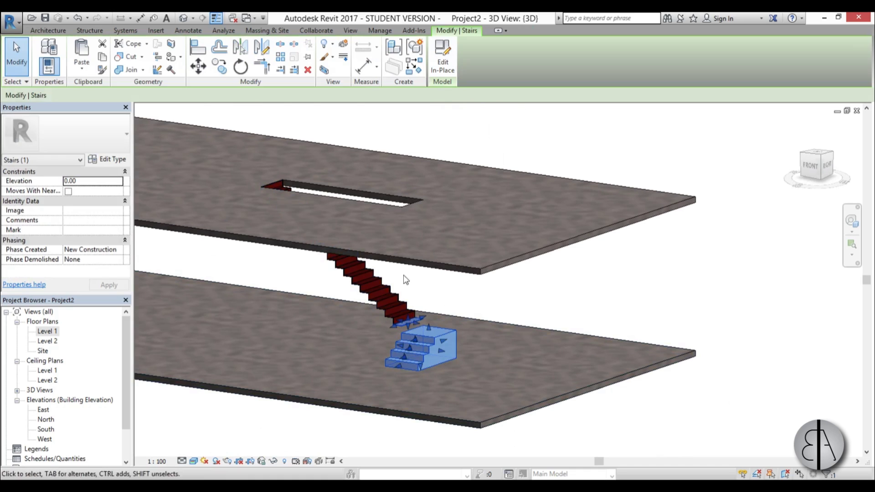
pyautogui.press('Escape')
pyautogui.click(426, 364)
pyautogui.scroll(2, 407, 326)
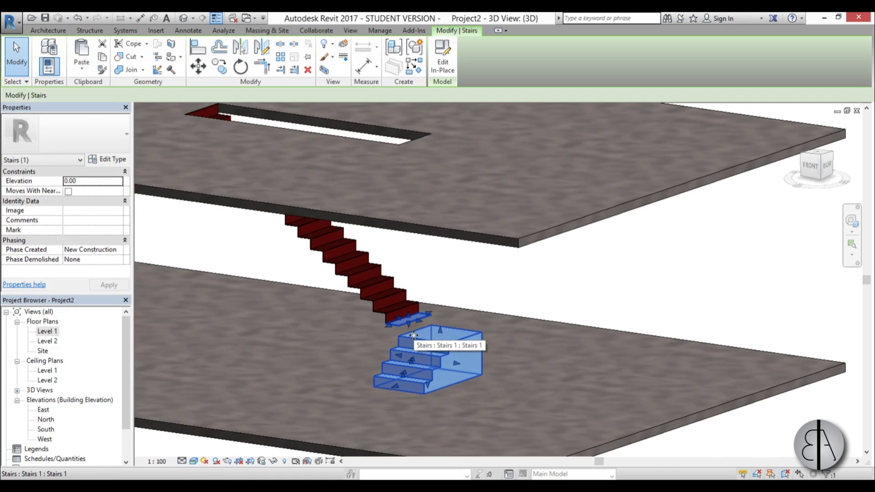
pyautogui.click(444, 68)
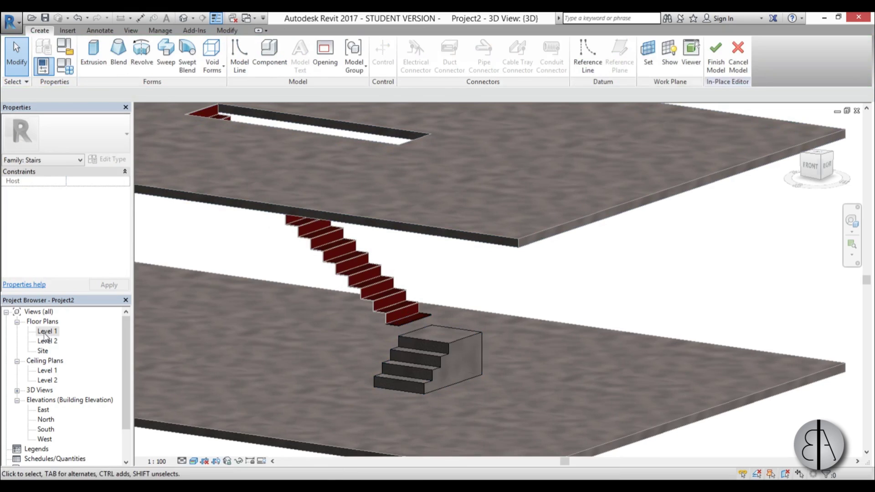
pyautogui.doubleClick(46, 429)
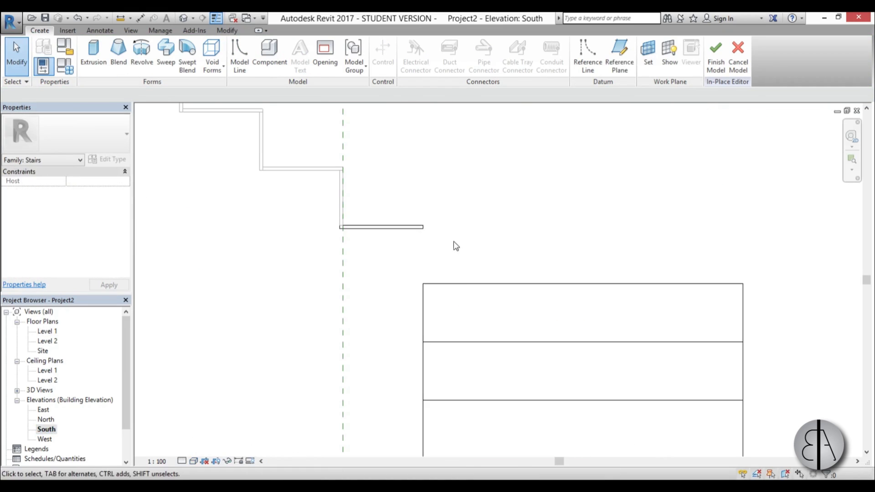
# - Start an extrusion using the side face of the red upper flight as its work plane
pyautogui.moveTo(474, 292); pyautogui.dragTo(530, 368, button='middle')
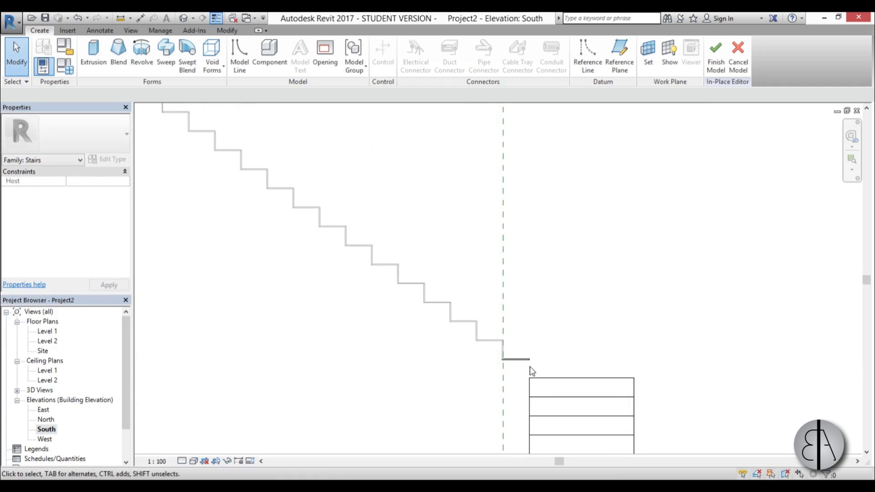
pyautogui.click(98, 57)
pyautogui.click(395, 306)
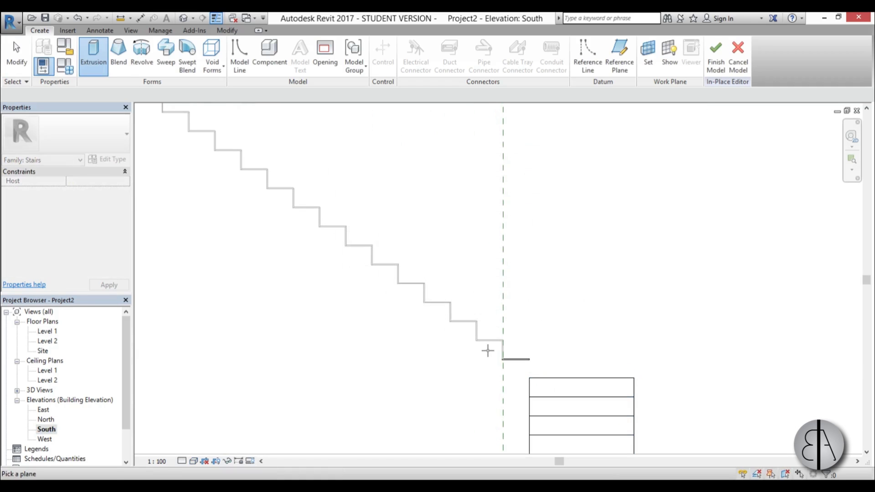
pyautogui.scroll(4, 488, 349)
pyautogui.scroll(3, 479, 324)
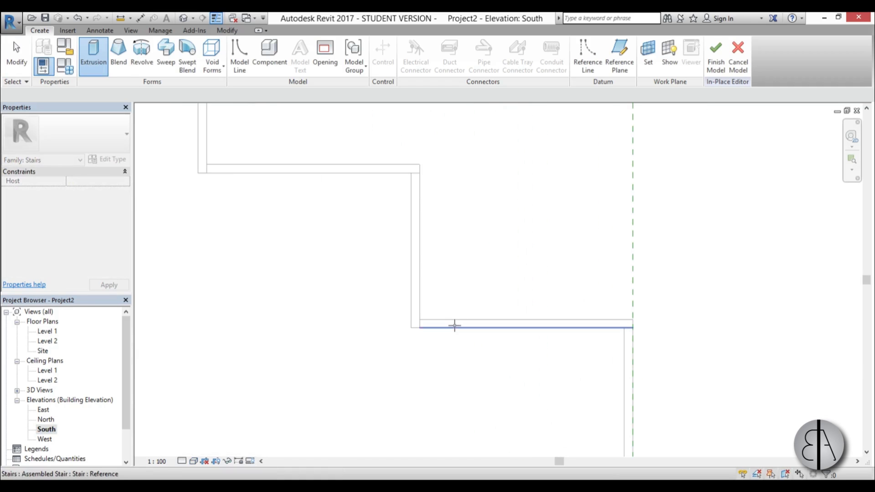
pyautogui.click(454, 325)
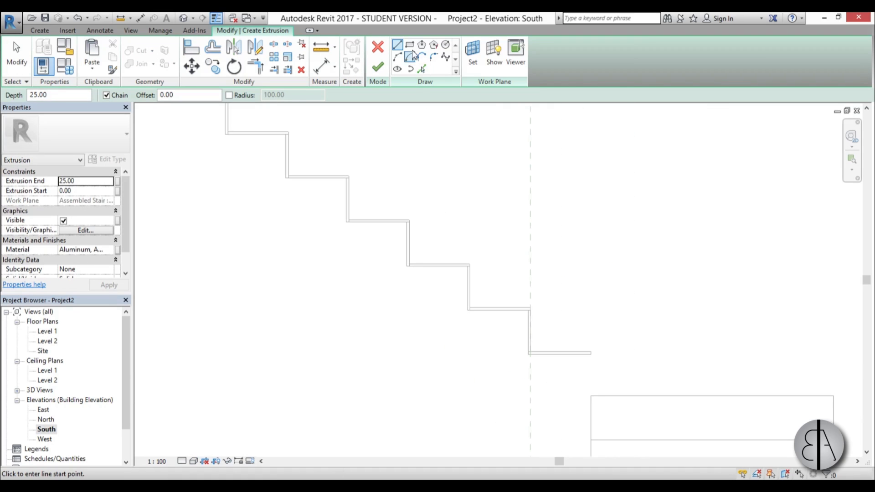
# - Sketch a vertical line from the lowest tread's front corner up to the Level 2 floor's underside, then a horizontal line to the flight's upper end
pyautogui.scroll(-3, 494, 318)
pyautogui.scroll(5, 503, 324)
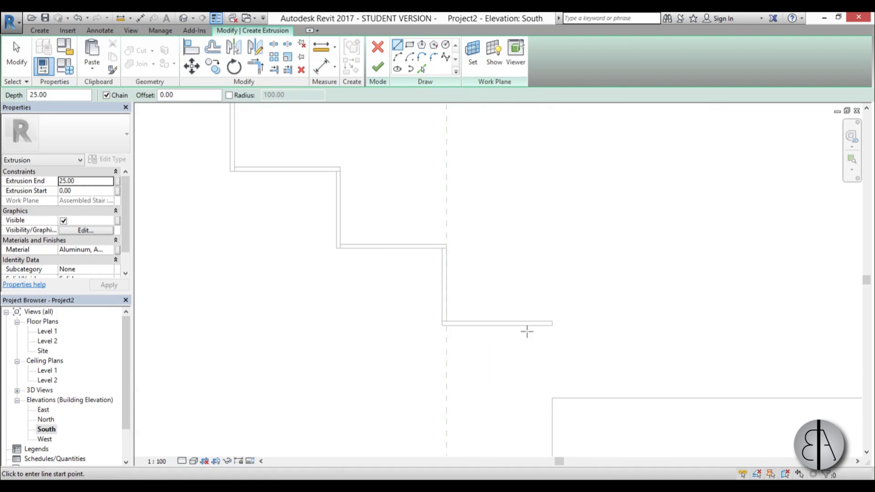
pyautogui.click(551, 324)
pyautogui.scroll(-4, 552, 325)
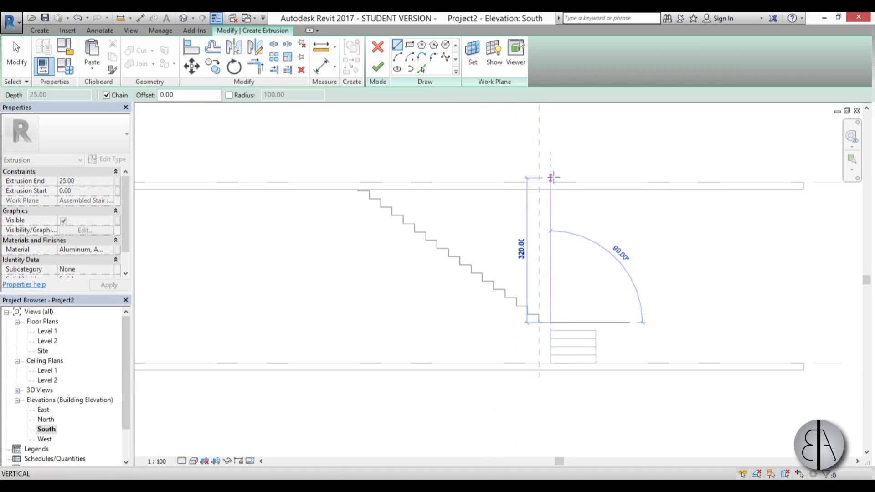
pyautogui.click(551, 189)
pyautogui.scroll(4, 357, 189)
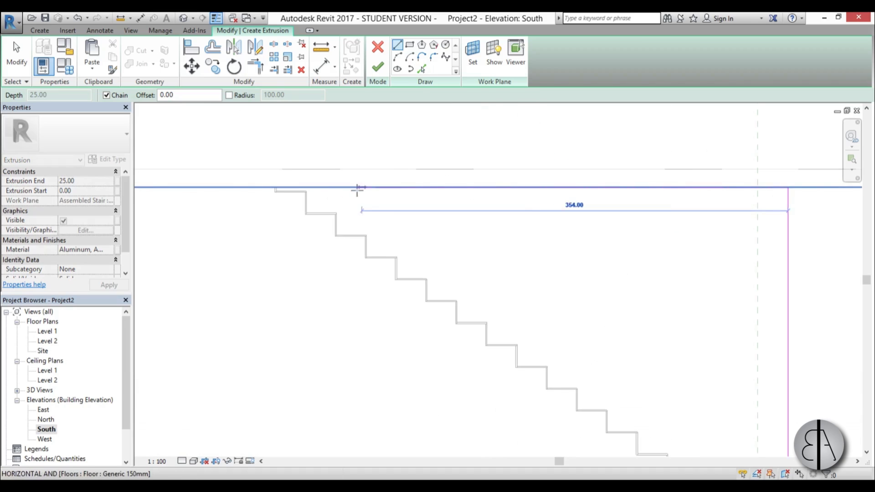
pyautogui.scroll(2, 266, 196)
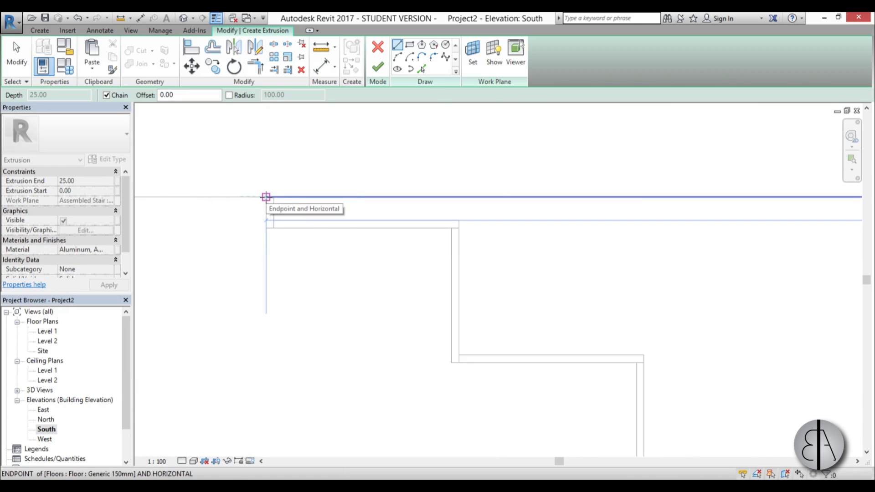
pyautogui.click(266, 196)
# - Trace the stepped underside of the red flight with connected lines, from its upper end down through the first four treads
pyautogui.click(266, 227)
pyautogui.click(451, 228)
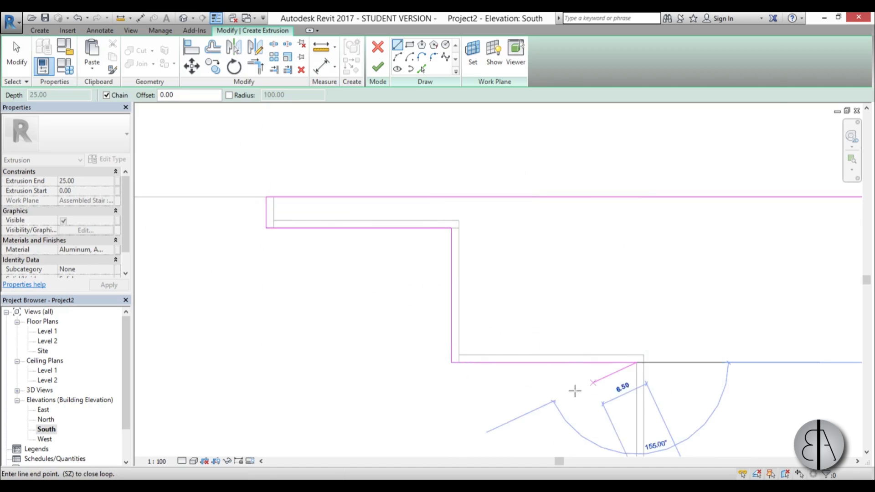
pyautogui.scroll(-2, 638, 365)
pyautogui.moveTo(637, 365); pyautogui.dragTo(411, 205, button='middle')
pyautogui.click(465, 245)
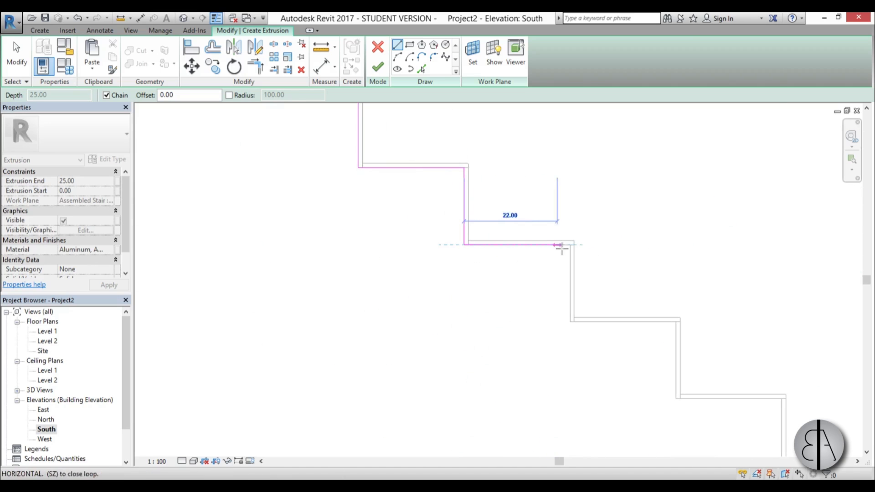
pyautogui.click(569, 245)
pyautogui.click(569, 313)
pyautogui.click(569, 322)
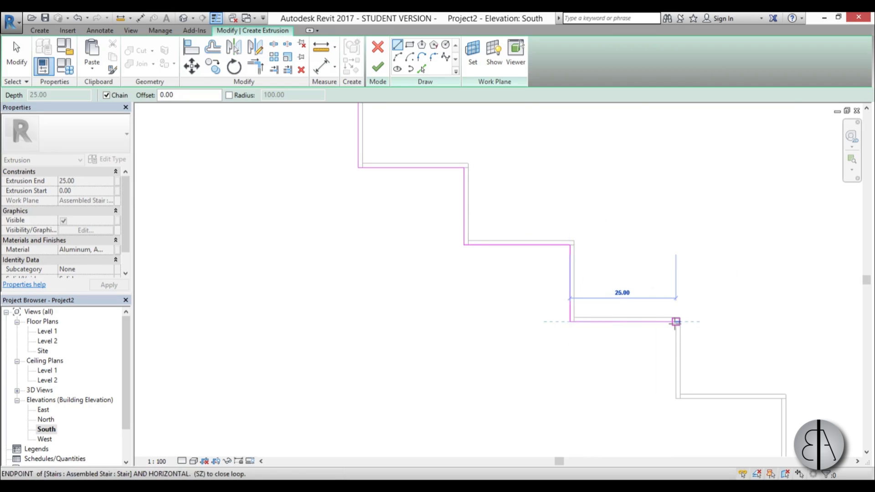
pyautogui.click(677, 321)
pyautogui.press('Escape')
pyautogui.press('Escape')
# - Copy the last five traced stepped lines, in multiple mode, from their upper endpoint onto the matching corner of the next untraced steps
pyautogui.scroll(-2, 531, 328)
pyautogui.moveTo(644, 340); pyautogui.dragTo(445, 208)
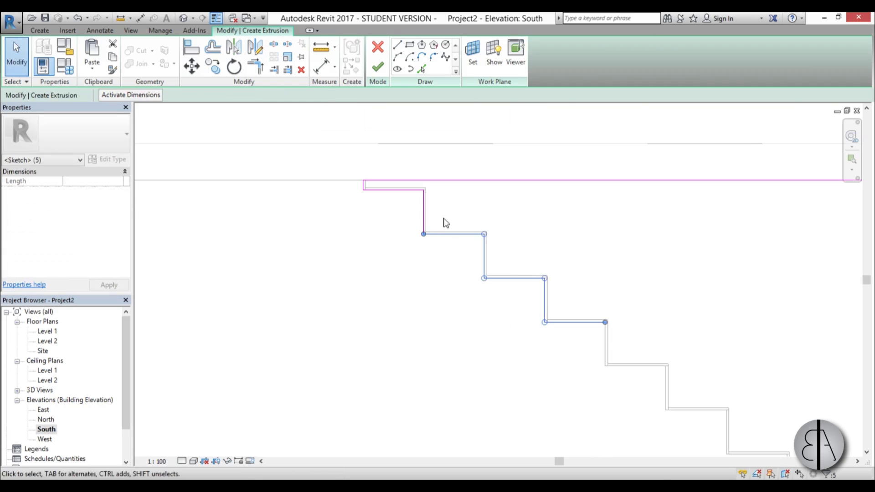
pyautogui.press('c')
pyautogui.press('o')
pyautogui.scroll(4, 424, 273)
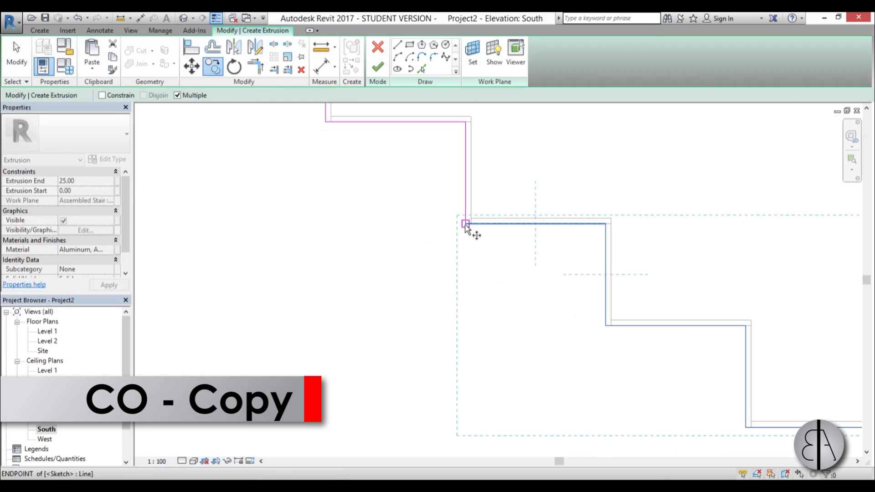
pyautogui.click(465, 224)
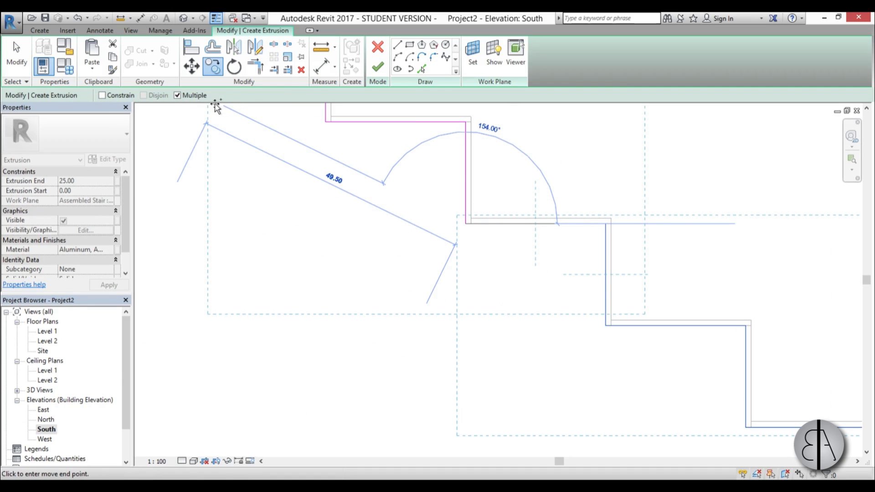
pyautogui.scroll(-3, 312, 263)
pyautogui.moveTo(313, 264); pyautogui.dragTo(361, 224, button='middle')
pyautogui.scroll(3, 469, 335)
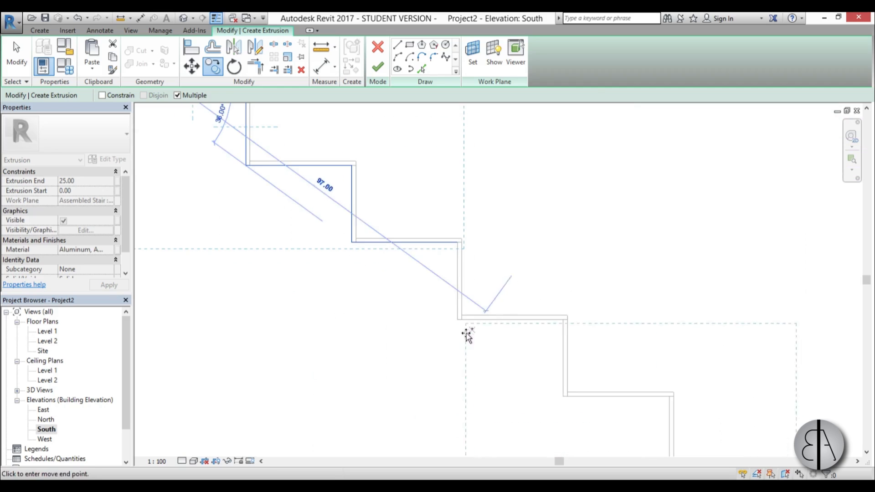
pyautogui.scroll(-2, 458, 321)
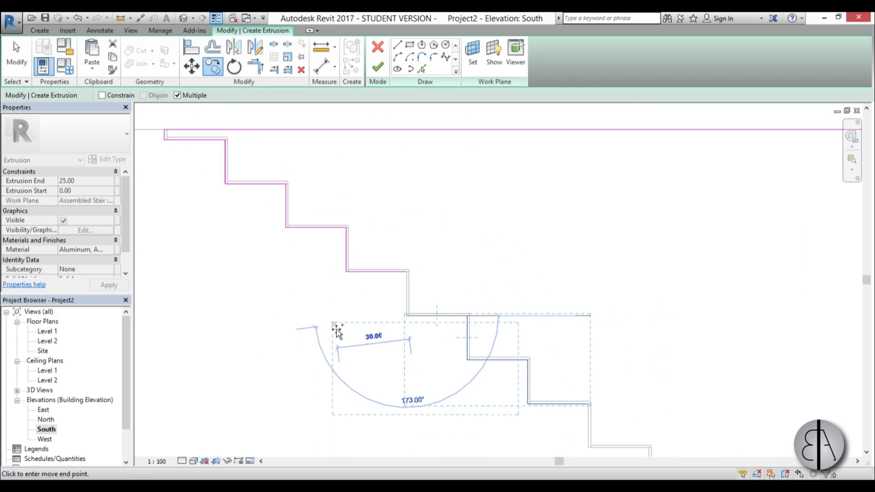
# - Place further copies of the stepped lines end to end along the flight's underside, down to the last riser
pyautogui.moveTo(336, 332); pyautogui.dragTo(381, 361, button='middle')
pyautogui.scroll(1, 381, 361)
pyautogui.scroll(1, 488, 293)
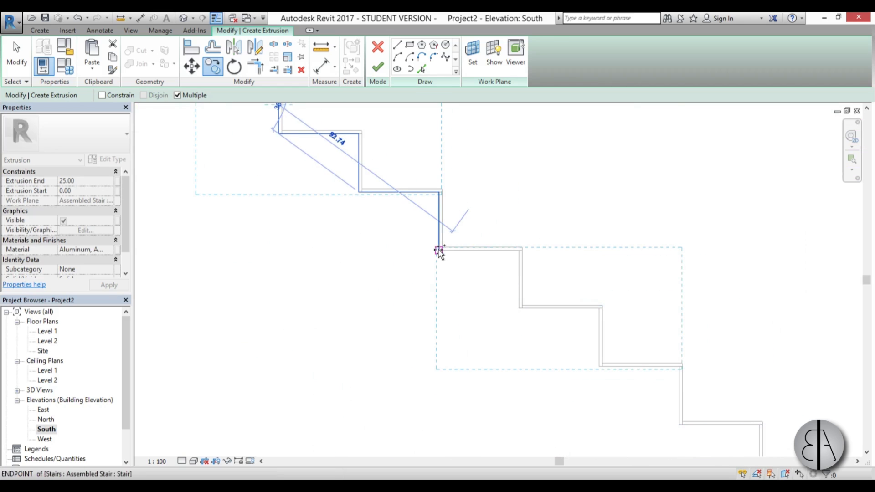
pyautogui.scroll(-2, 438, 251)
pyautogui.scroll(2, 474, 338)
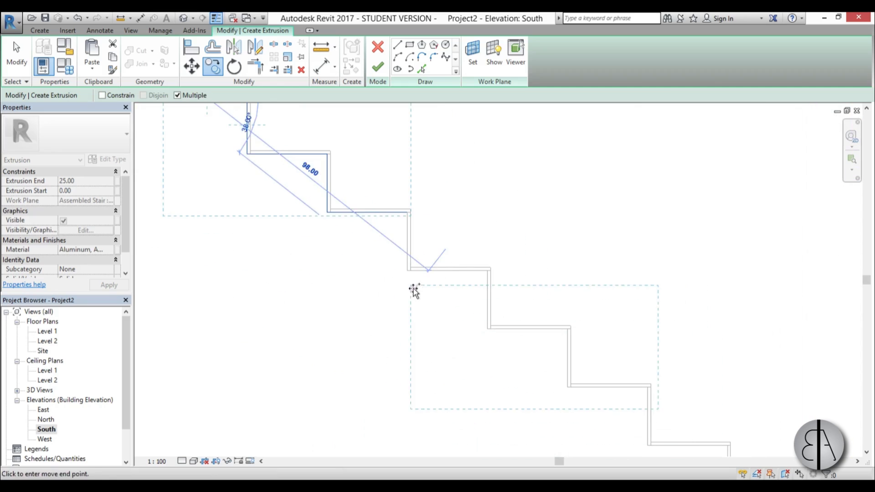
pyautogui.scroll(-2, 407, 272)
pyautogui.scroll(2, 416, 297)
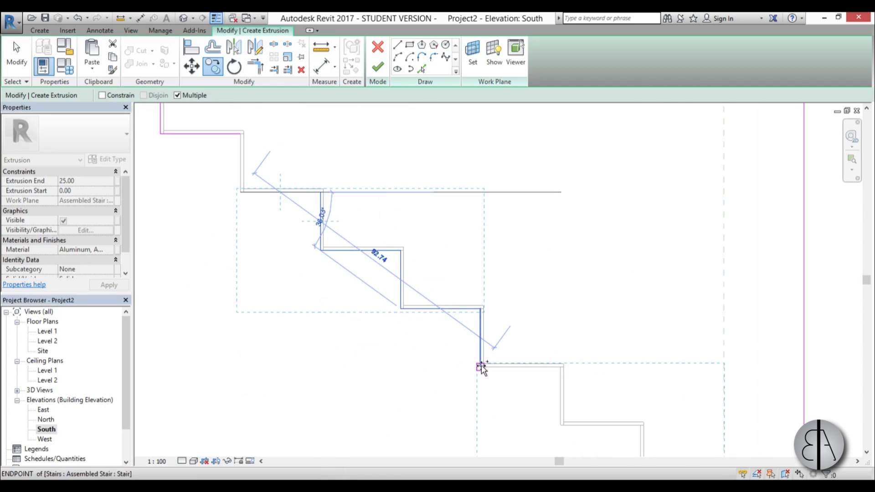
pyautogui.click(481, 368)
pyautogui.scroll(-2, 465, 348)
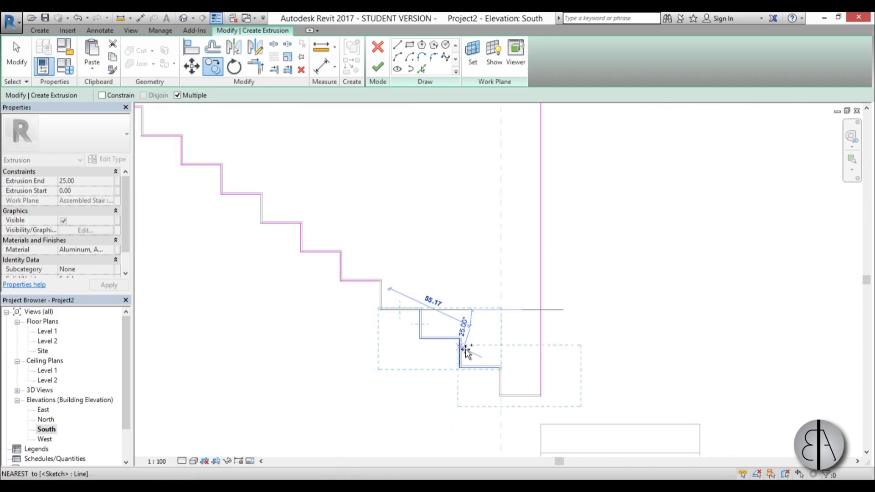
pyautogui.press('Escape')
# - Draw the last riser line and the lowest tread's underside line to meet the vertical boundary line
pyautogui.scroll(2, 450, 227)
pyautogui.click(396, 45)
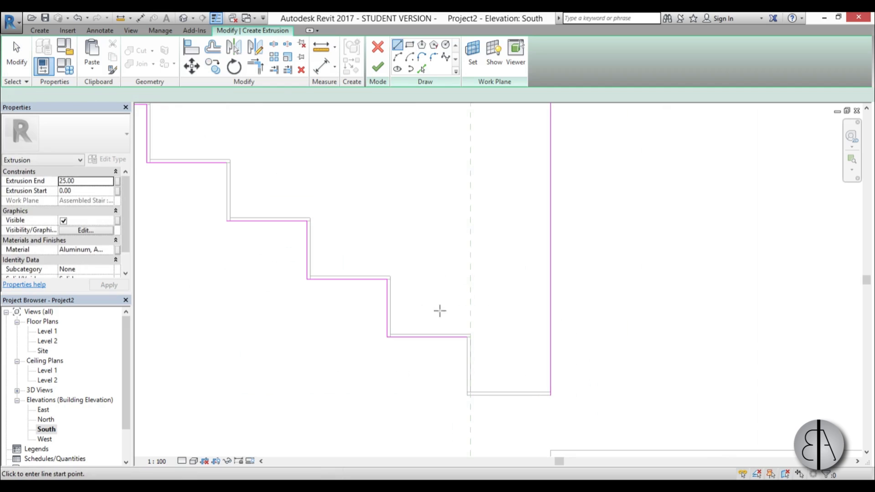
pyautogui.scroll(1, 439, 314)
pyautogui.click(470, 326)
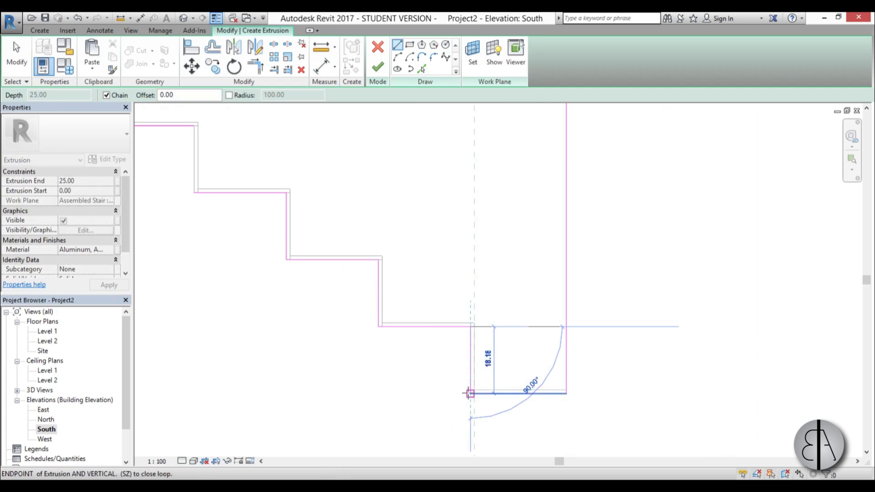
pyautogui.click(470, 393)
pyautogui.click(566, 393)
pyautogui.scroll(-3, 611, 394)
pyautogui.scroll(2, 419, 279)
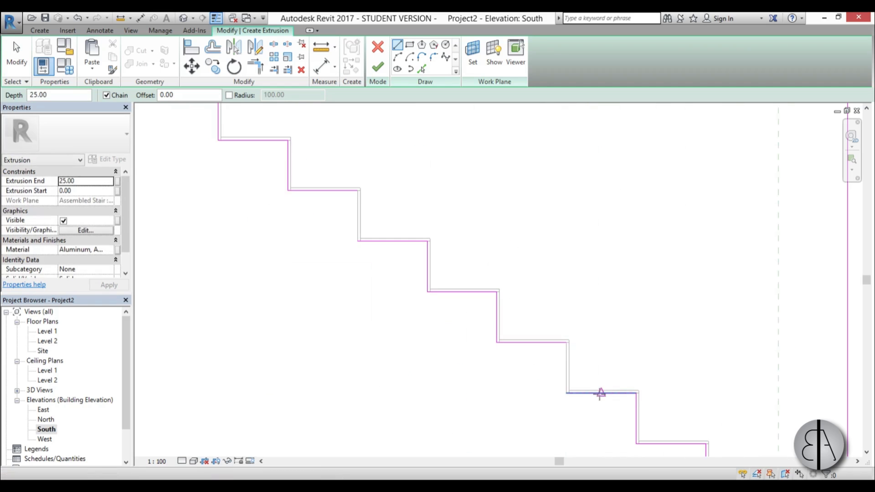
# - Draw the missing riser lines between the copied stepped segments so the profile forms a closed loop
pyautogui.press('Escape')
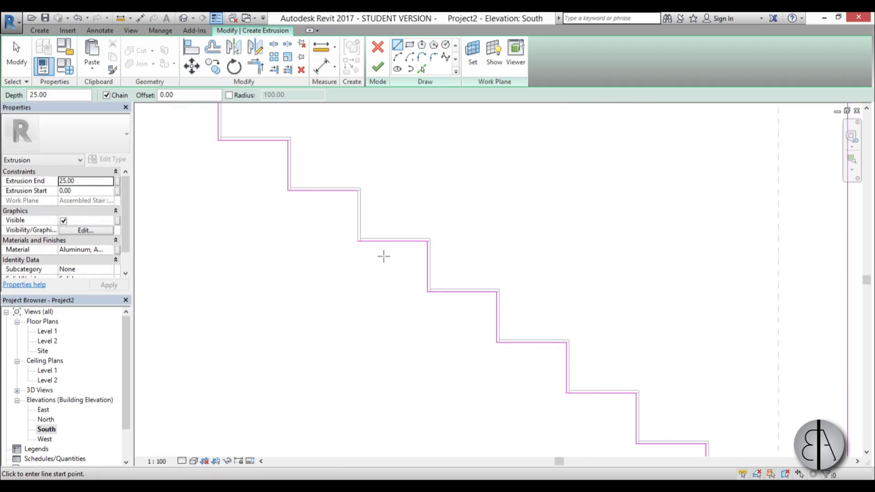
pyautogui.click(357, 241)
pyautogui.press('Escape')
pyautogui.scroll(-1, 355, 189)
pyautogui.moveTo(356, 190)
pyautogui.mouseDown(button='middle')
pyautogui.moveTo(473, 353)
pyautogui.moveTo(402, 316)
pyautogui.moveTo(427, 306)
pyautogui.mouseUp(button='middle')
pyautogui.click(385, 306)
pyautogui.press('Escape')
pyautogui.click(430, 291)
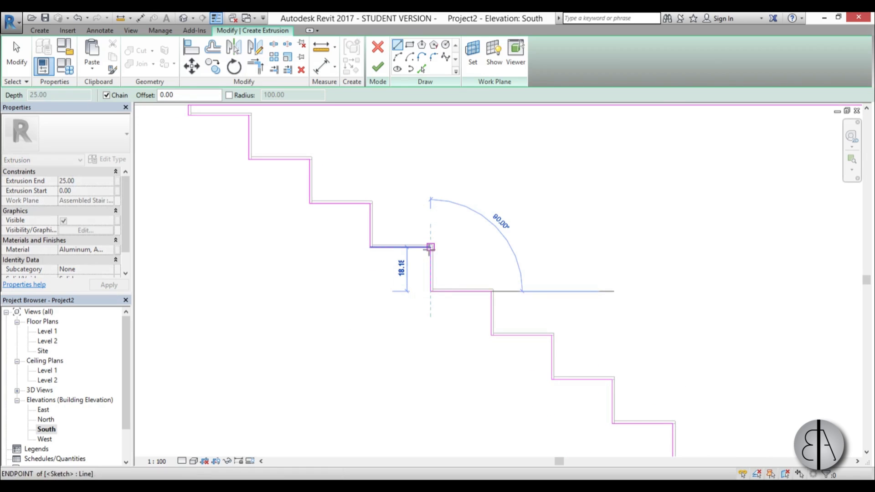
pyautogui.press('Escape')
pyautogui.scroll(-2, 279, 268)
pyautogui.press('Escape')
# - Set the side profile's extrusion end to -1.00 and finish the extrusion sketch
pyautogui.moveTo(361, 289); pyautogui.dragTo(312, 266, button='middle')
pyautogui.scroll(1, 312, 266)
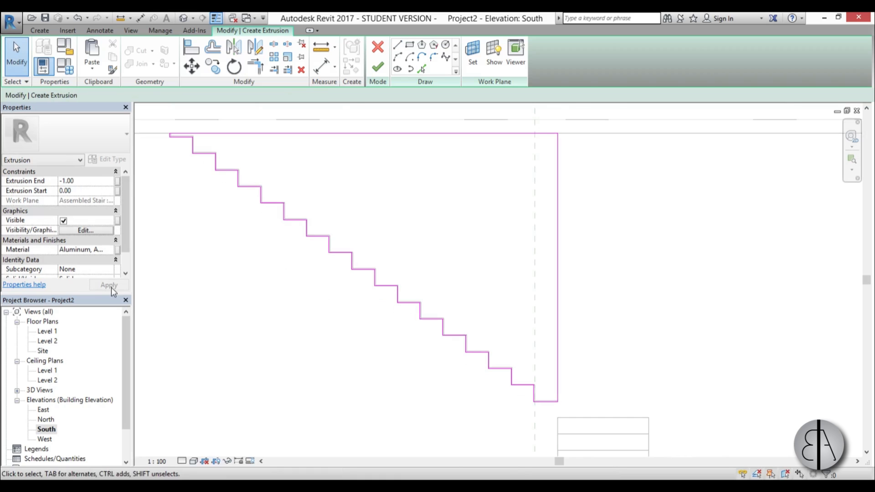
pyautogui.click(373, 72)
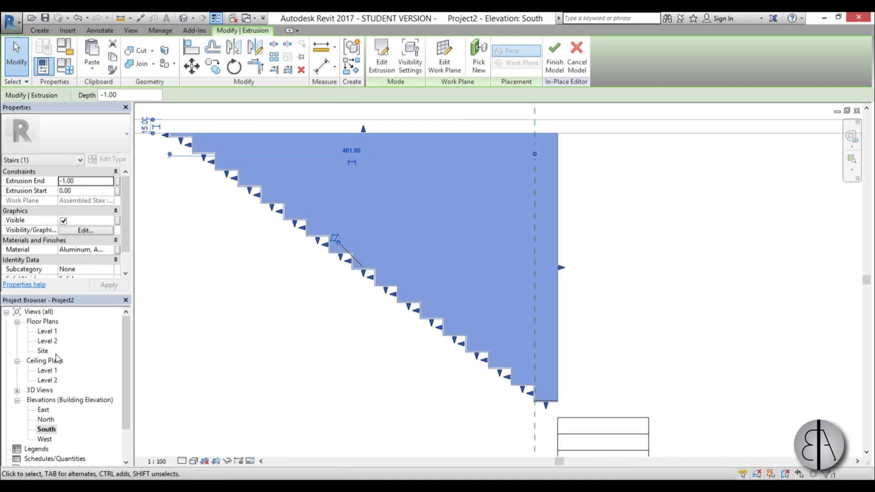
# - Switch to the Level 1 floor plan and set the side extrusion's end to 1.00
pyautogui.doubleClick(47, 331)
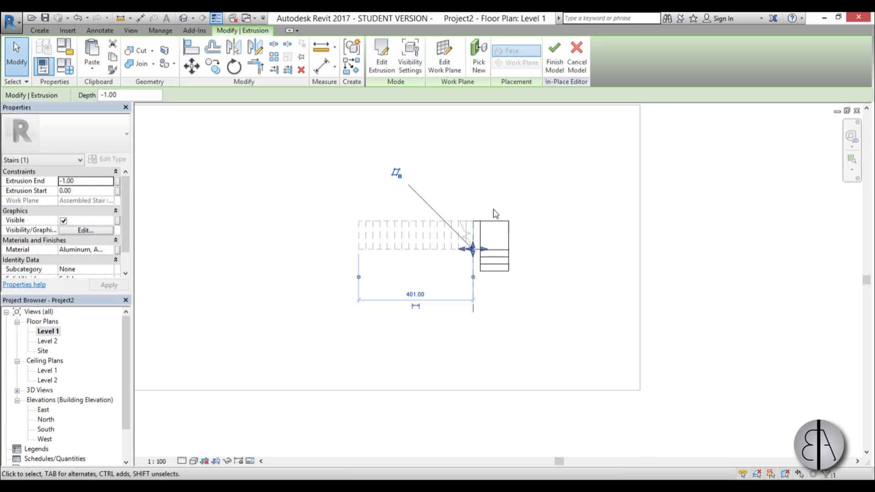
pyautogui.scroll(5, 495, 214)
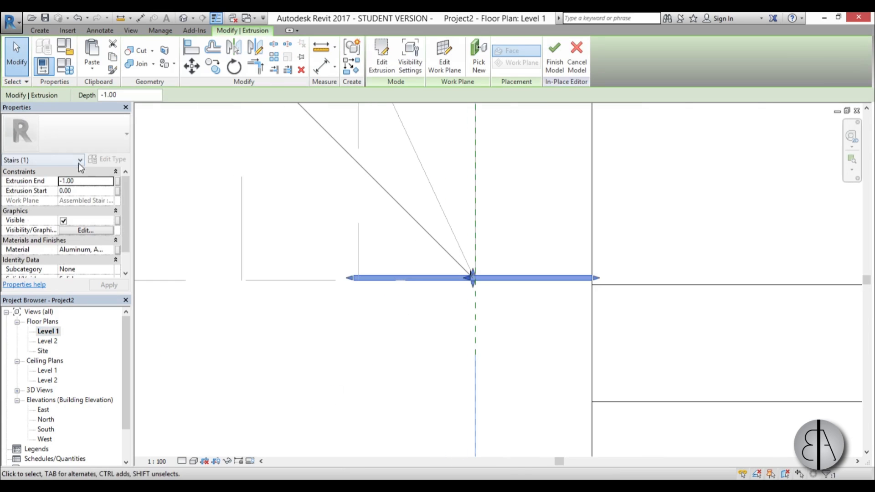
pyautogui.click(82, 182)
pyautogui.press('Return')
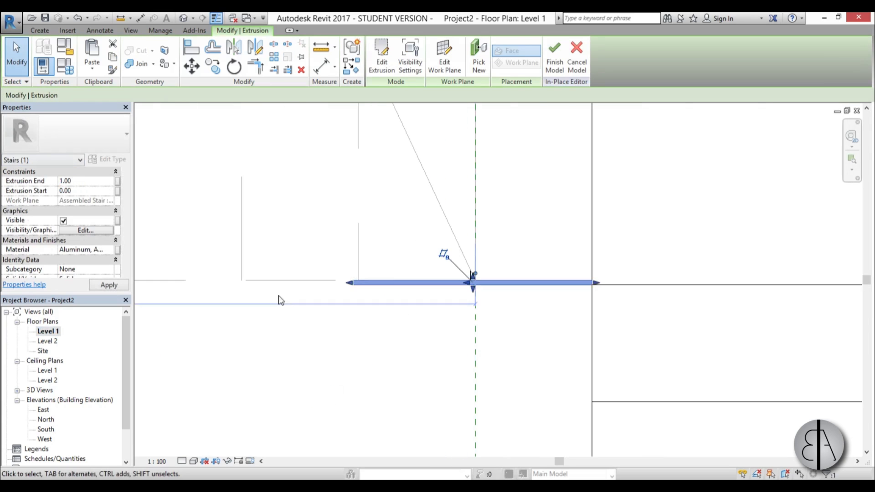
# - Copy the thin side extrusion from its end corner to the opposite edge of the red flight, with Constrain turned off
pyautogui.scroll(-2, 367, 344)
pyautogui.press('c')
pyautogui.press('o')
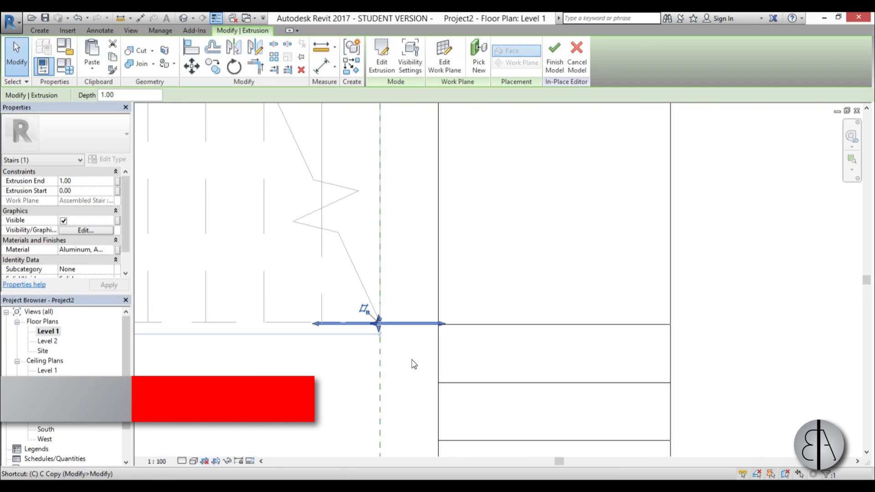
pyautogui.scroll(3, 381, 347)
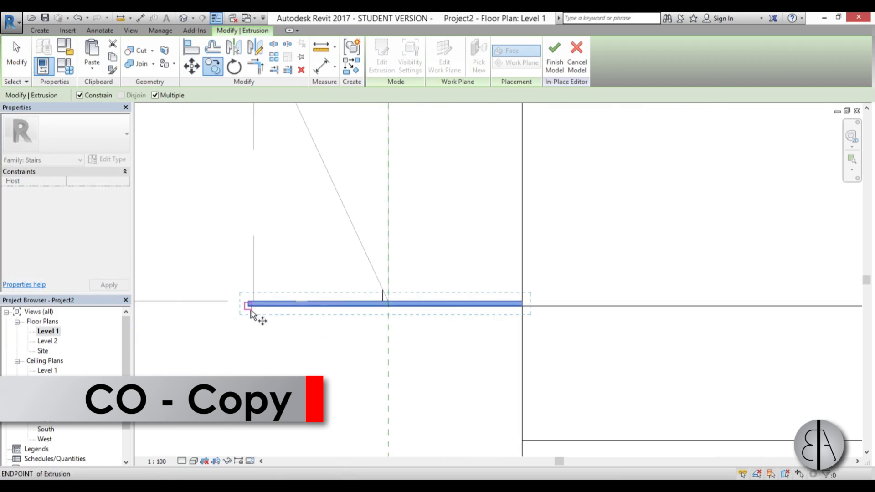
pyautogui.scroll(2, 255, 309)
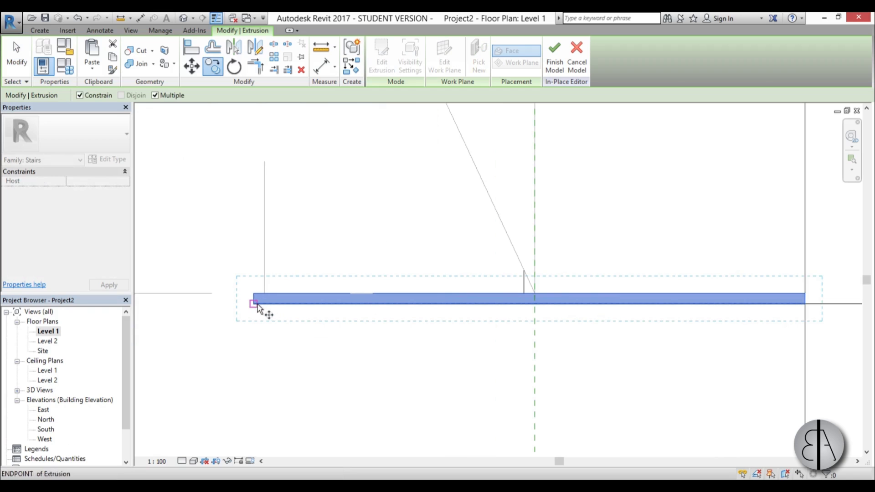
pyautogui.moveTo(262, 279); pyautogui.dragTo(324, 307, button='middle')
pyautogui.scroll(-1, 208, 131)
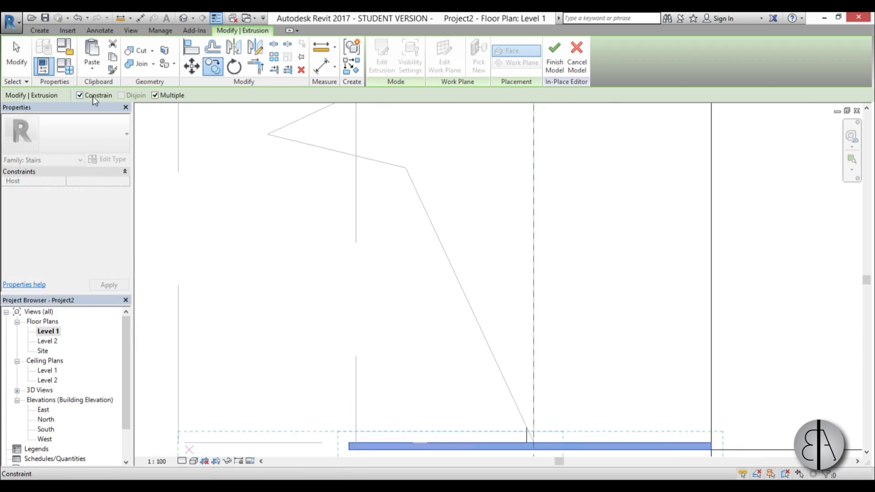
pyautogui.click(80, 95)
pyautogui.scroll(-4, 391, 318)
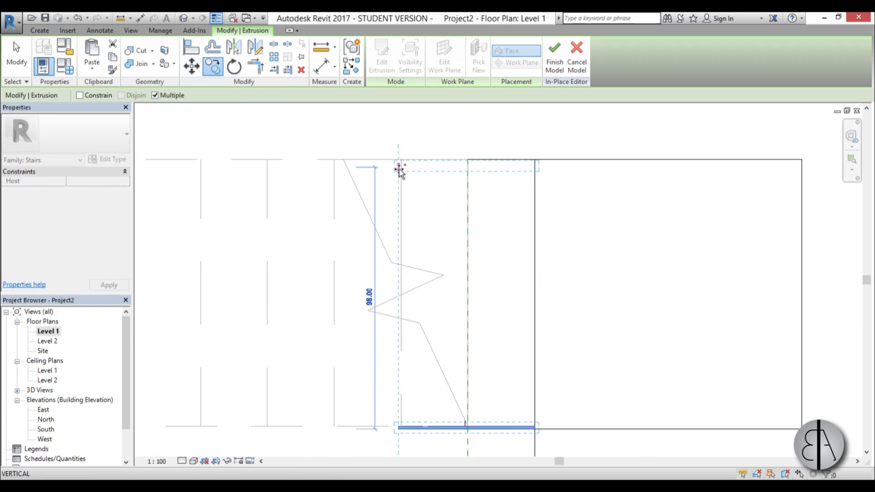
pyautogui.scroll(3, 399, 160)
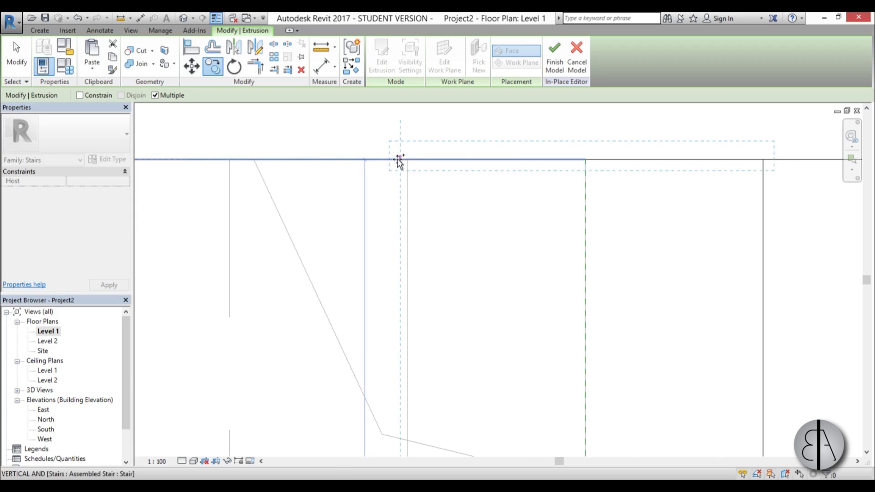
pyautogui.scroll(-5, 399, 161)
pyautogui.press('Escape')
pyautogui.press('Escape')
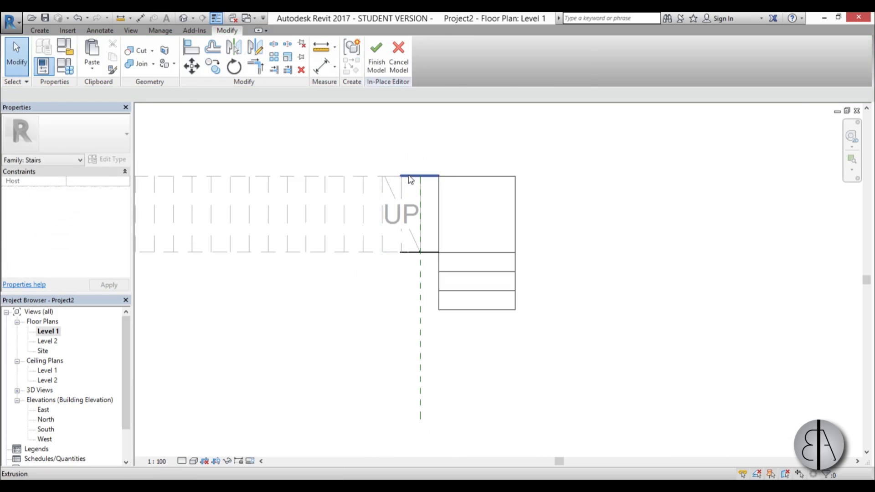
# - Assign the black Door - Handle material to both thin side extrusions along the stair flight
pyautogui.click(416, 227)
pyautogui.keyDown('ctrl'); pyautogui.click(416, 252); pyautogui.keyUp('ctrl')
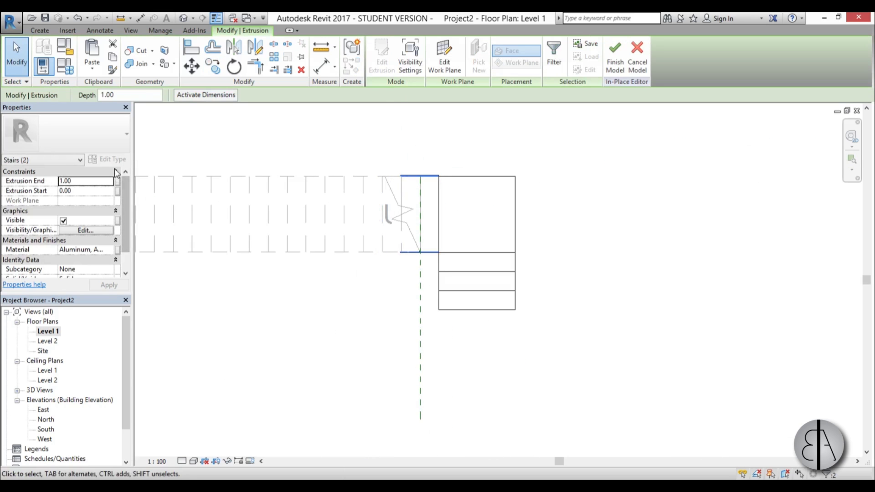
pyautogui.click(109, 249)
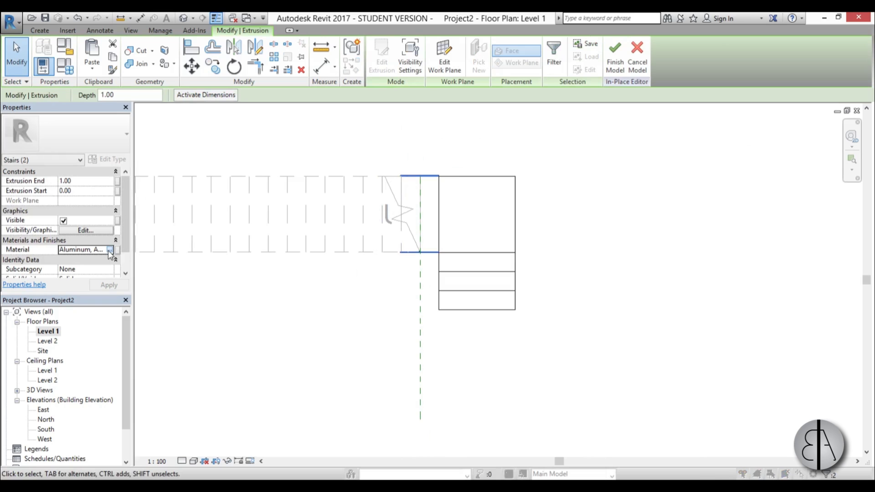
pyautogui.click(112, 249)
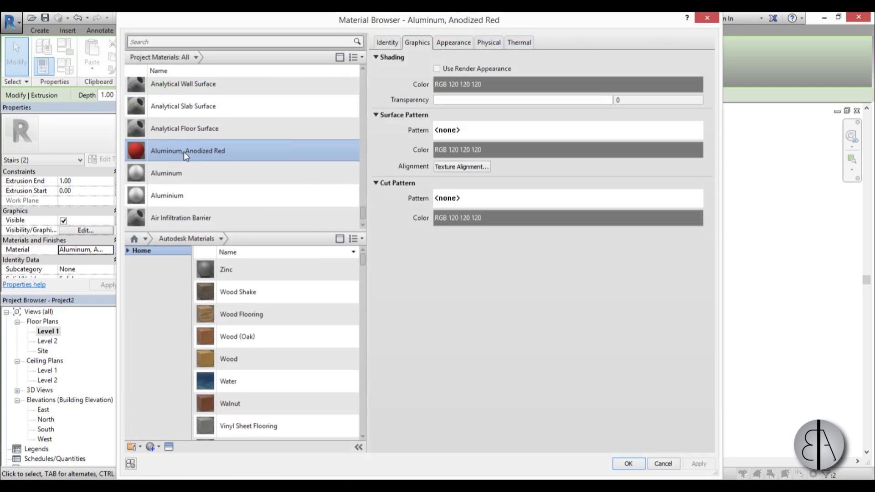
pyautogui.click(148, 42)
pyautogui.write('blac')
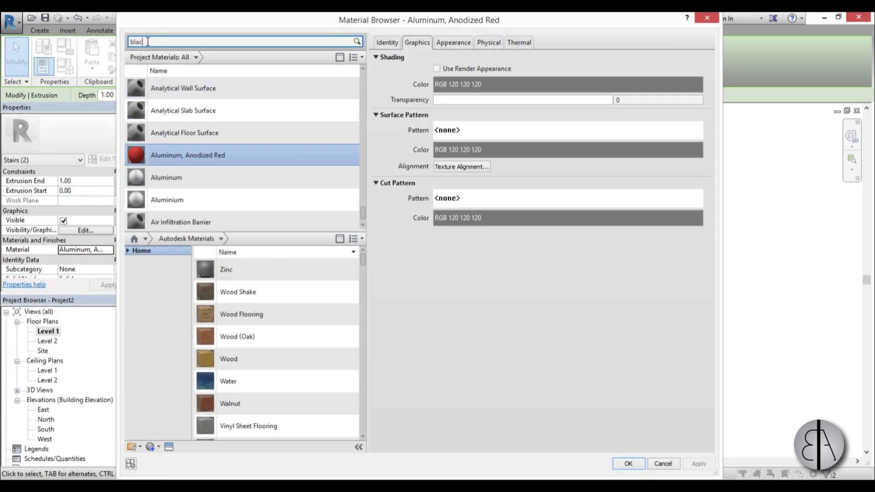
pyautogui.write('k')
pyautogui.click(190, 128)
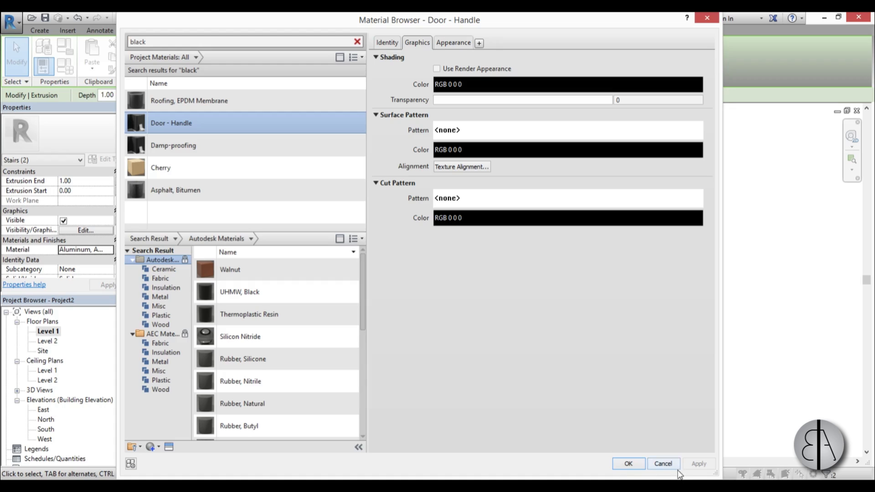
pyautogui.click(627, 465)
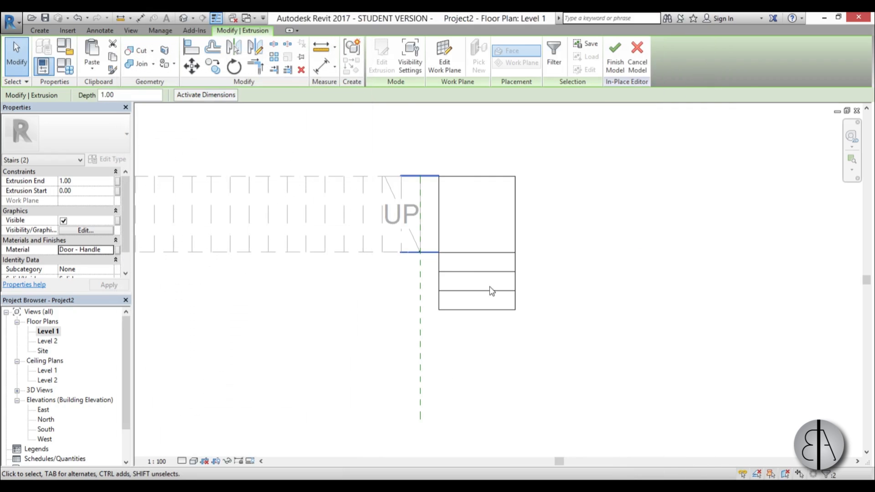
# - Finish the in-place stair model and inspect the side panels in the default 3D view
pyautogui.click(615, 64)
pyautogui.click(183, 18)
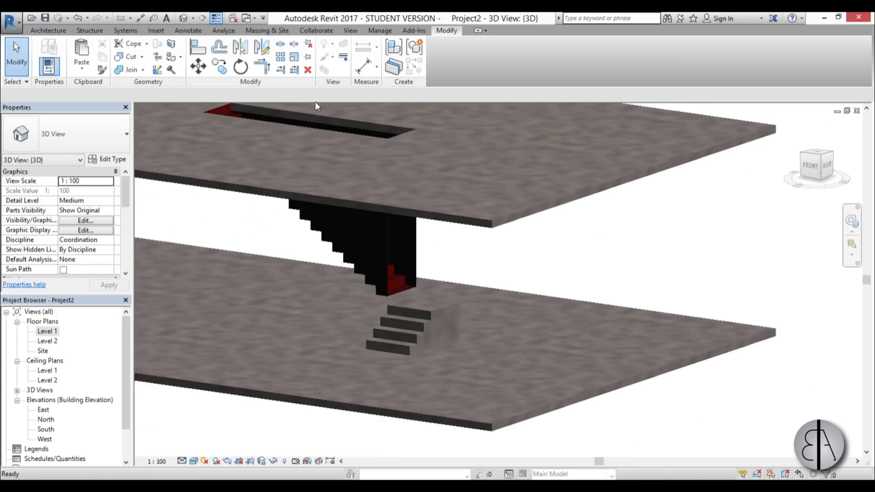
pyautogui.keyDown('shift'); pyautogui.moveTo(317, 106); pyautogui.dragTo(382, 270, button='middle'); pyautogui.keyUp('shift')
# - Place a perspective camera on the Level 1 plan inside the floor's southeast corner, aimed across the stair toward the northwest corner
pyautogui.doubleClick(47, 331)
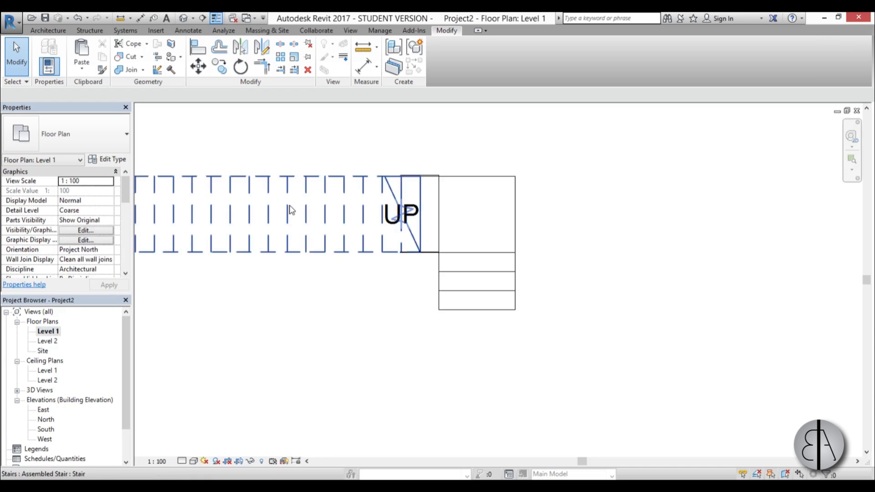
pyautogui.press('z')
pyautogui.press('f')
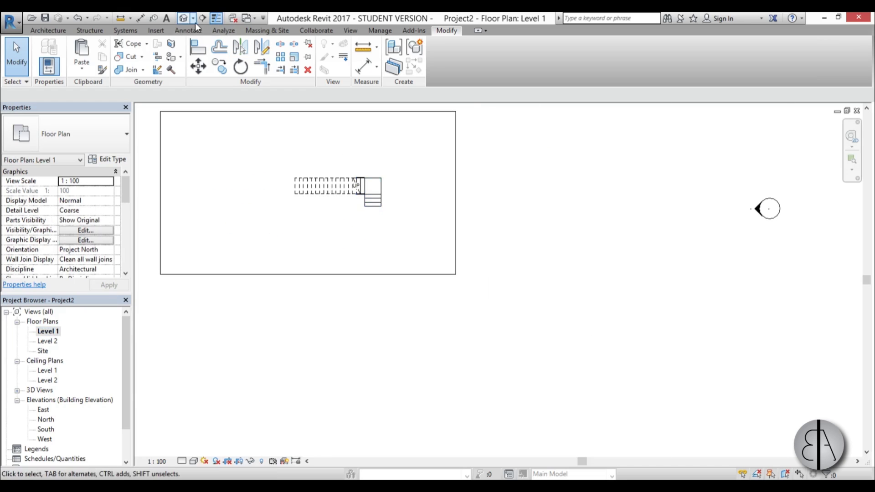
pyautogui.click(193, 19)
pyautogui.click(202, 43)
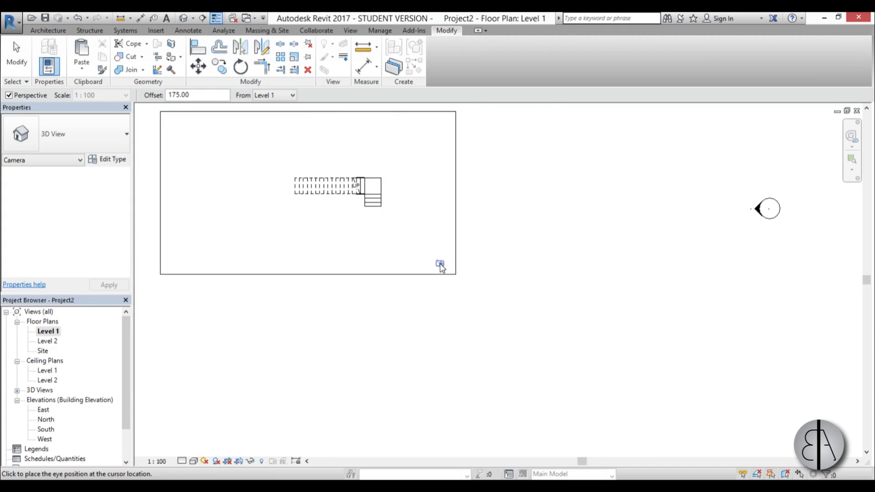
pyautogui.click(440, 265)
pyautogui.click(225, 119)
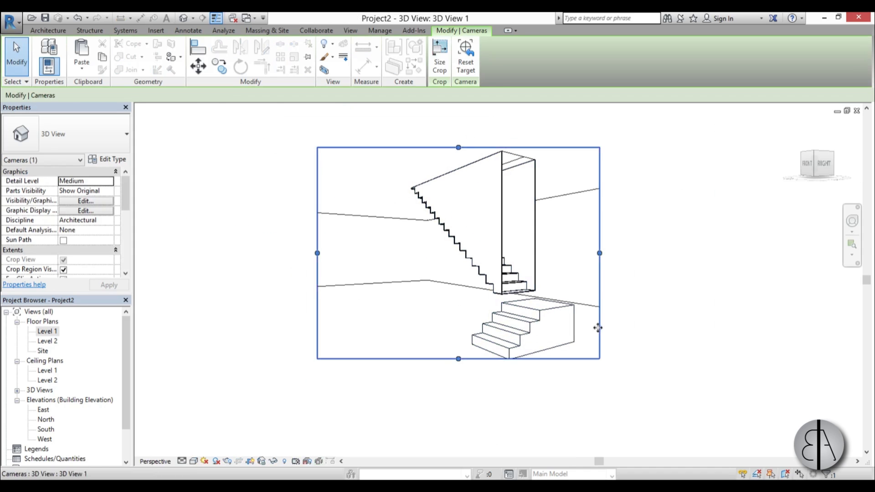
# - Enlarge the camera view's crop region on all four sides to leave more space around the stair
pyautogui.moveTo(597, 328); pyautogui.dragTo(628, 336)
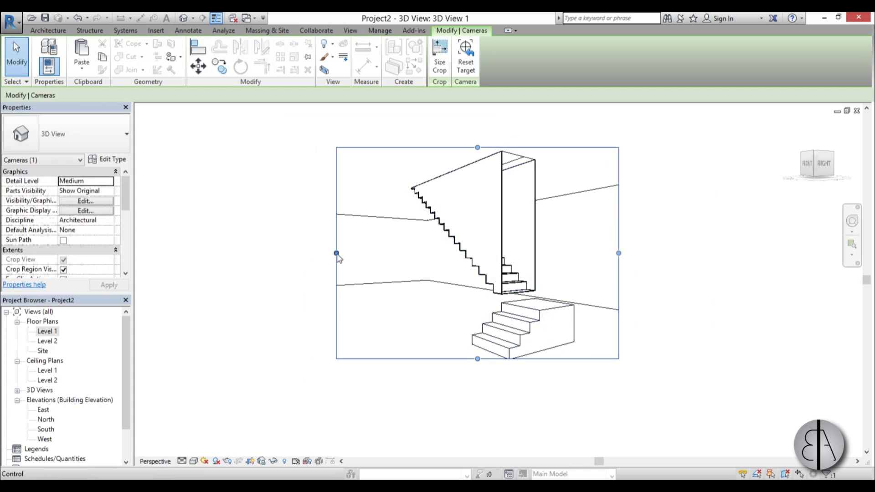
pyautogui.moveTo(336, 253); pyautogui.dragTo(303, 255)
pyautogui.moveTo(618, 253); pyautogui.dragTo(665, 255)
pyautogui.moveTo(483, 359); pyautogui.dragTo(484, 365)
pyautogui.moveTo(483, 147); pyautogui.dragTo(480, 131)
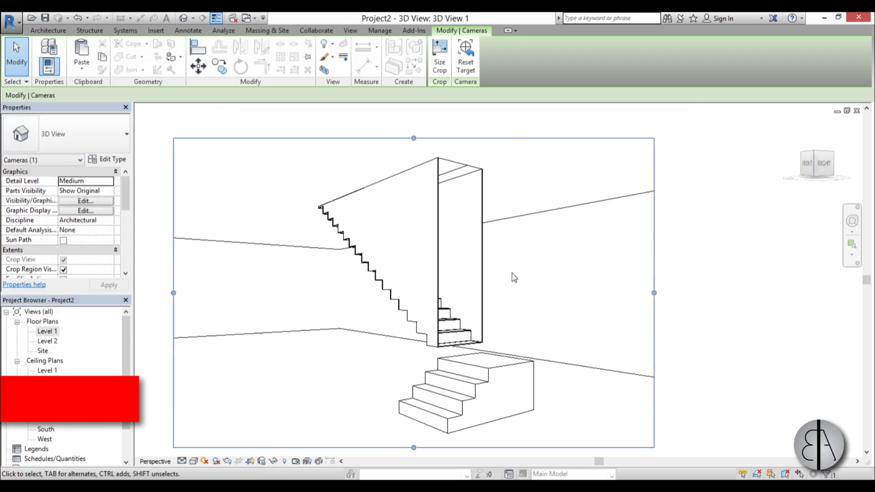
# - Render the camera view at Draft quality and screen resolution with the Exterior: Sun only lighting scheme
pyautogui.press('r')
pyautogui.press('r')
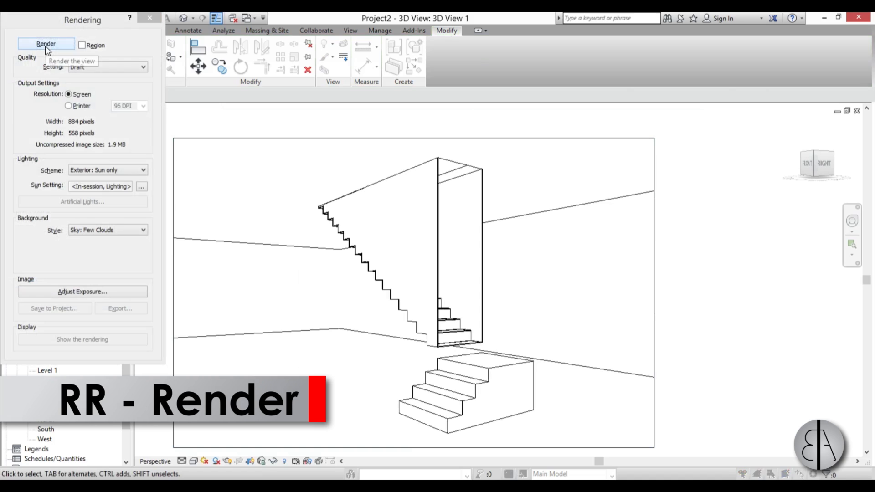
pyautogui.click(47, 46)
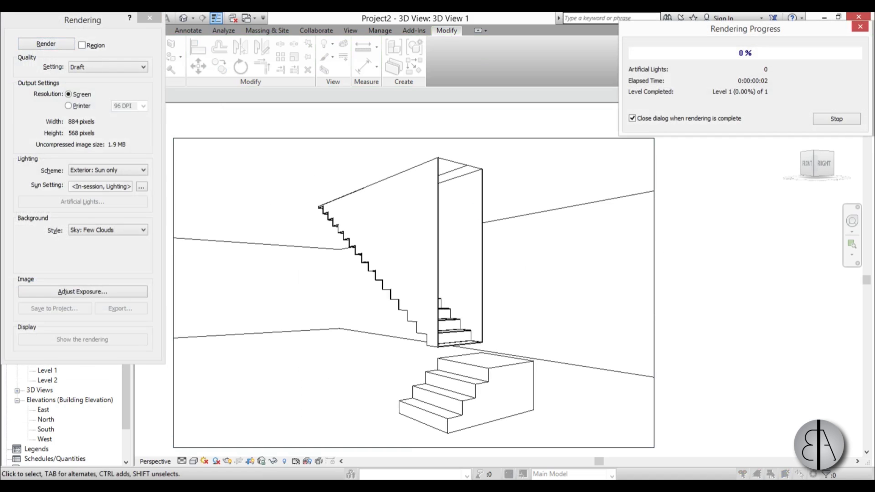